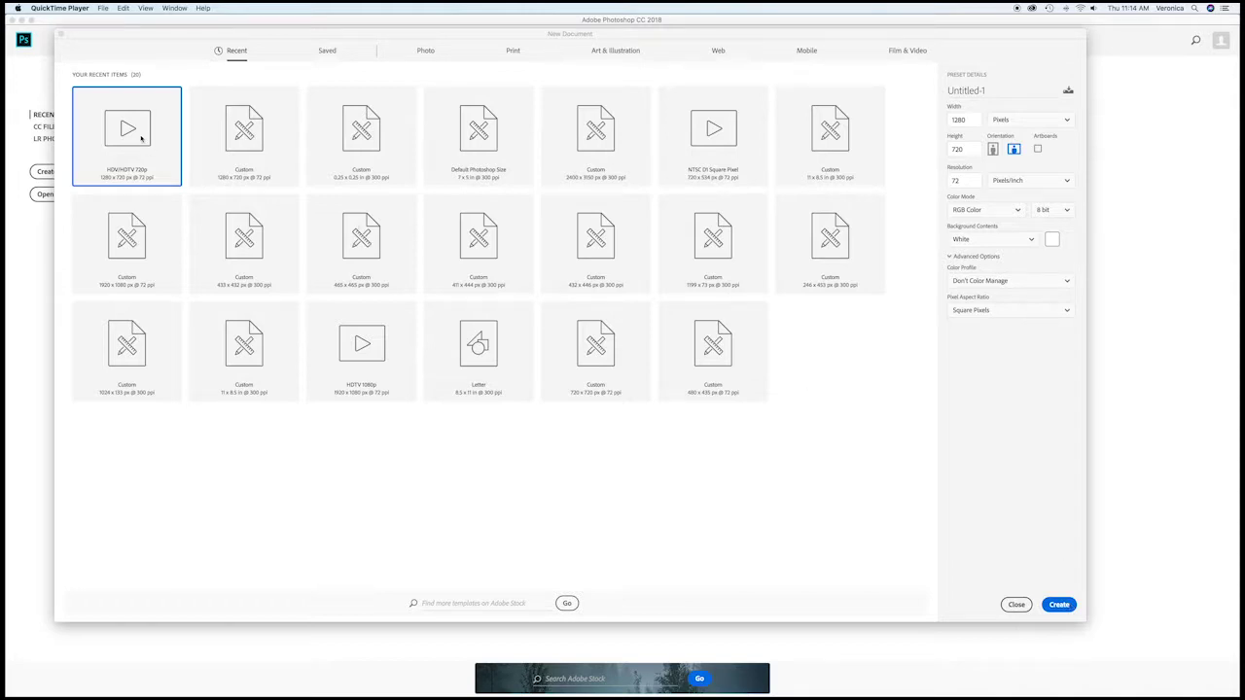
Step: Create a new film and video document from the HDV/HDTV 720p preset with transparent background contents
click(915, 49)
click(914, 49)
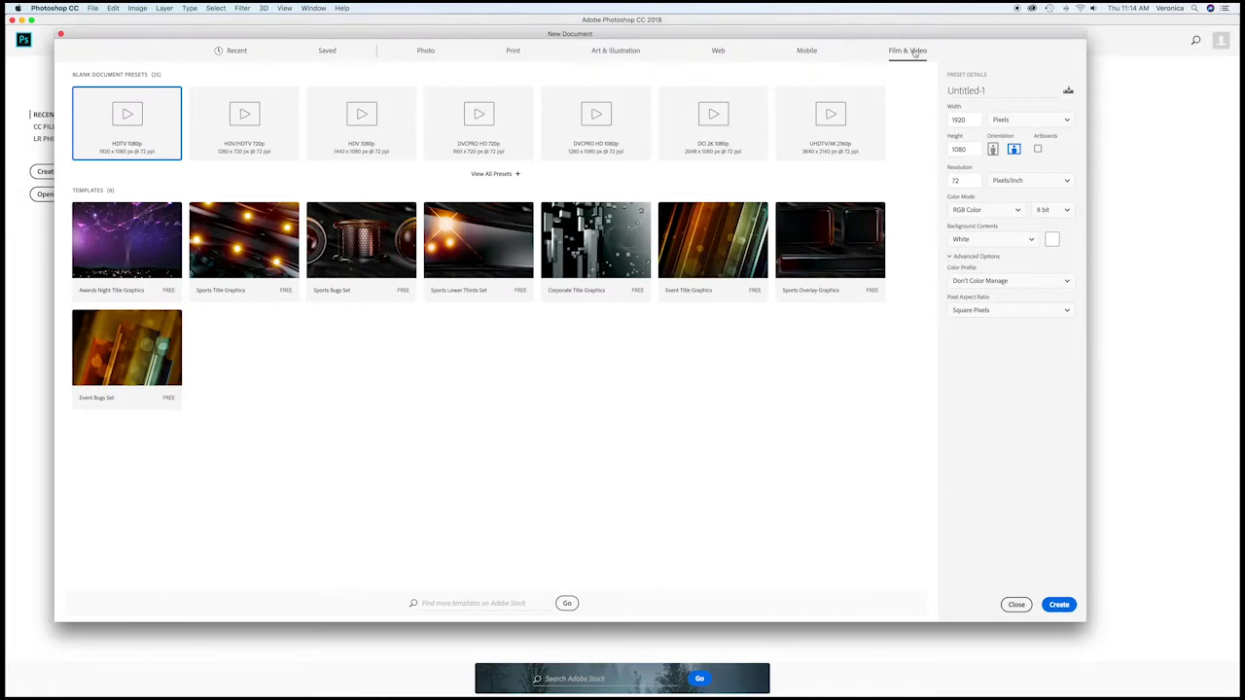
click(246, 126)
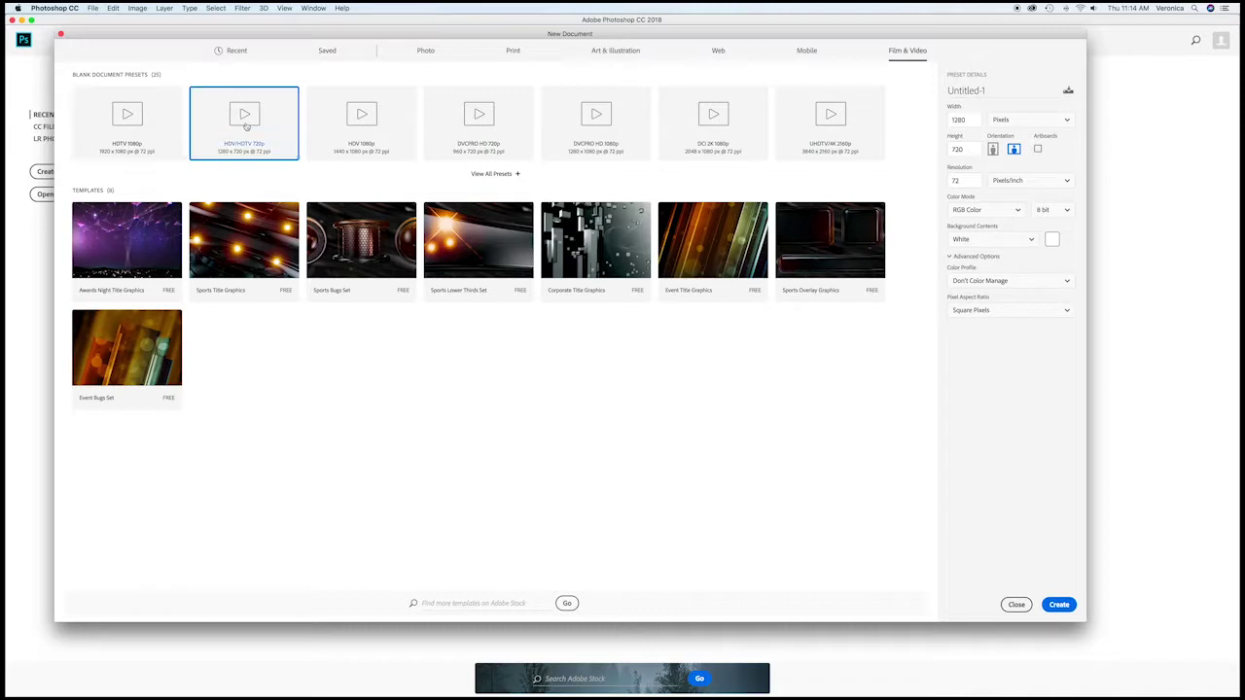
click(1032, 240)
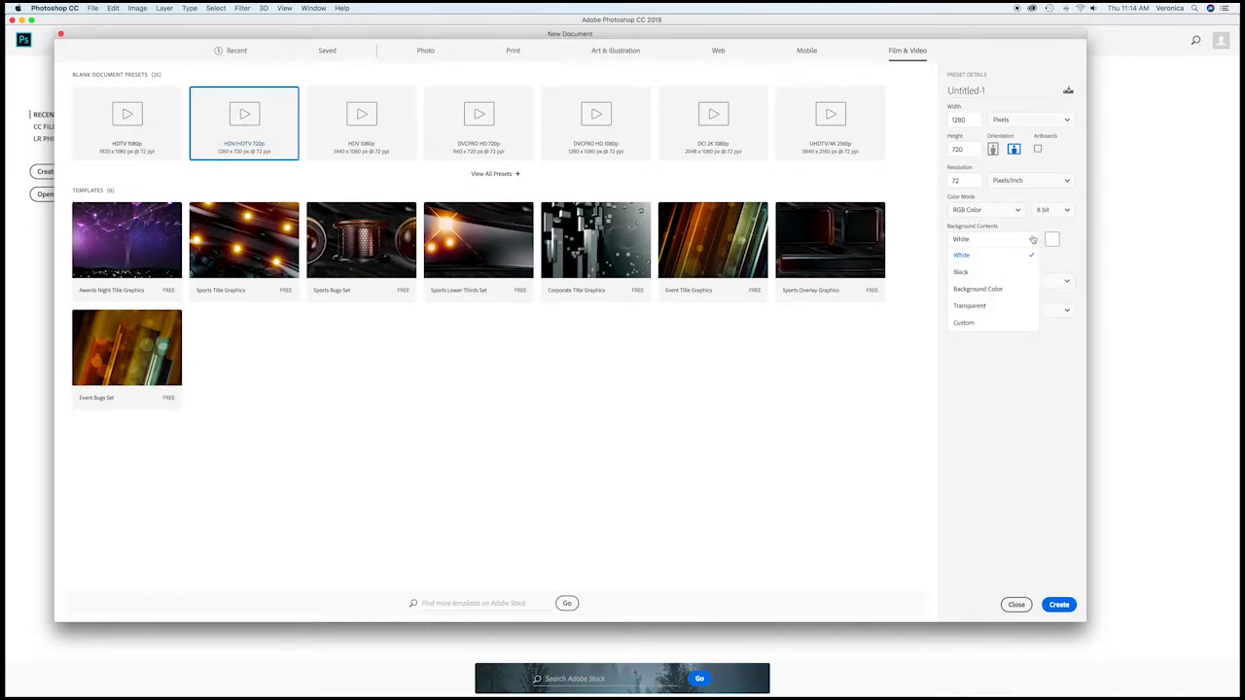
click(977, 307)
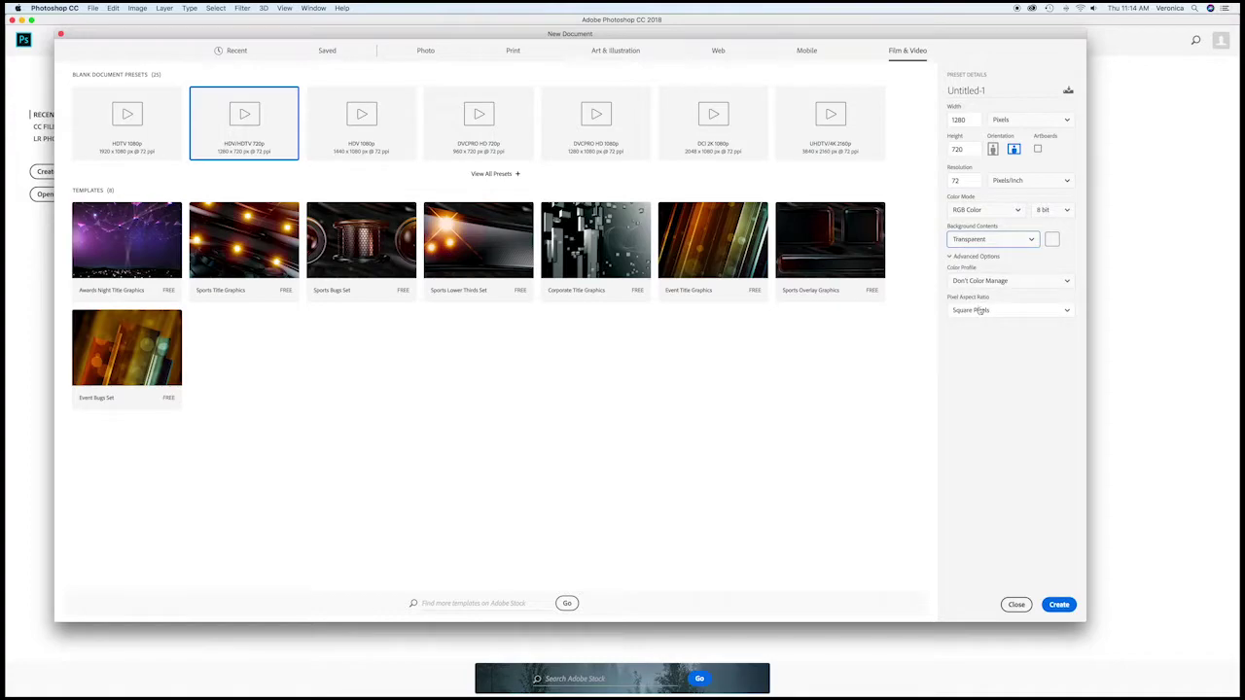
click(1061, 605)
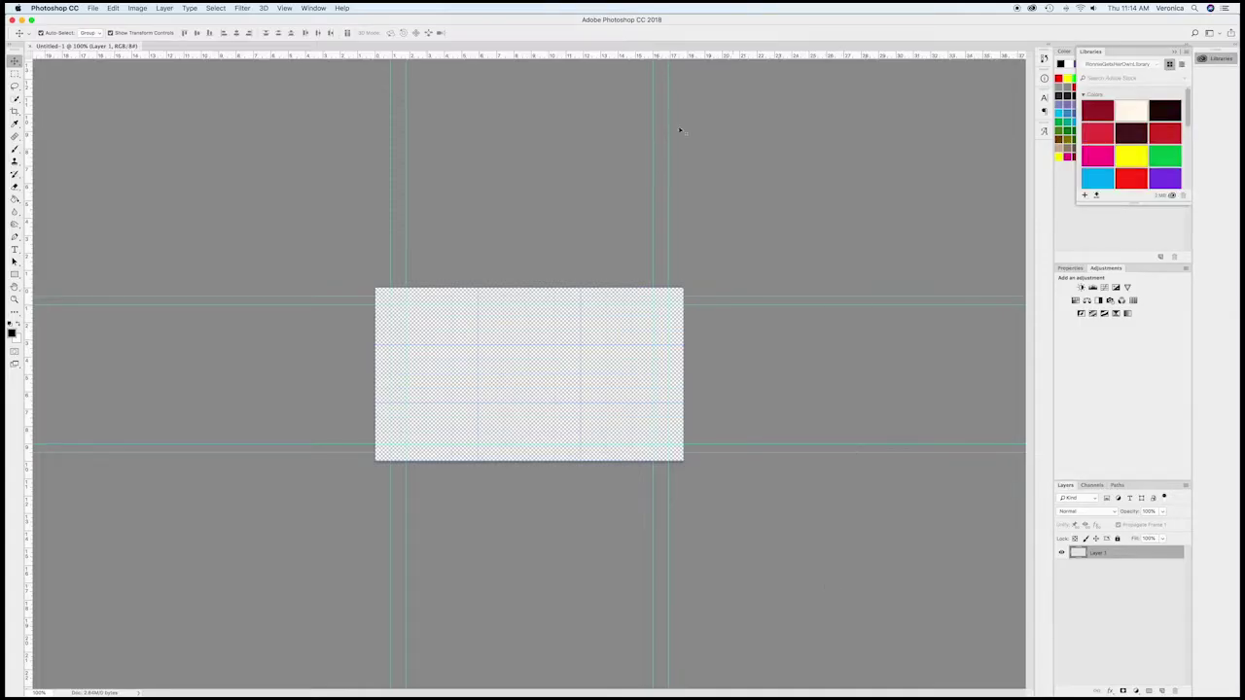
Step: Set the workspace to Essentials (Default) and fit the blank canvas to the screen
click(314, 8)
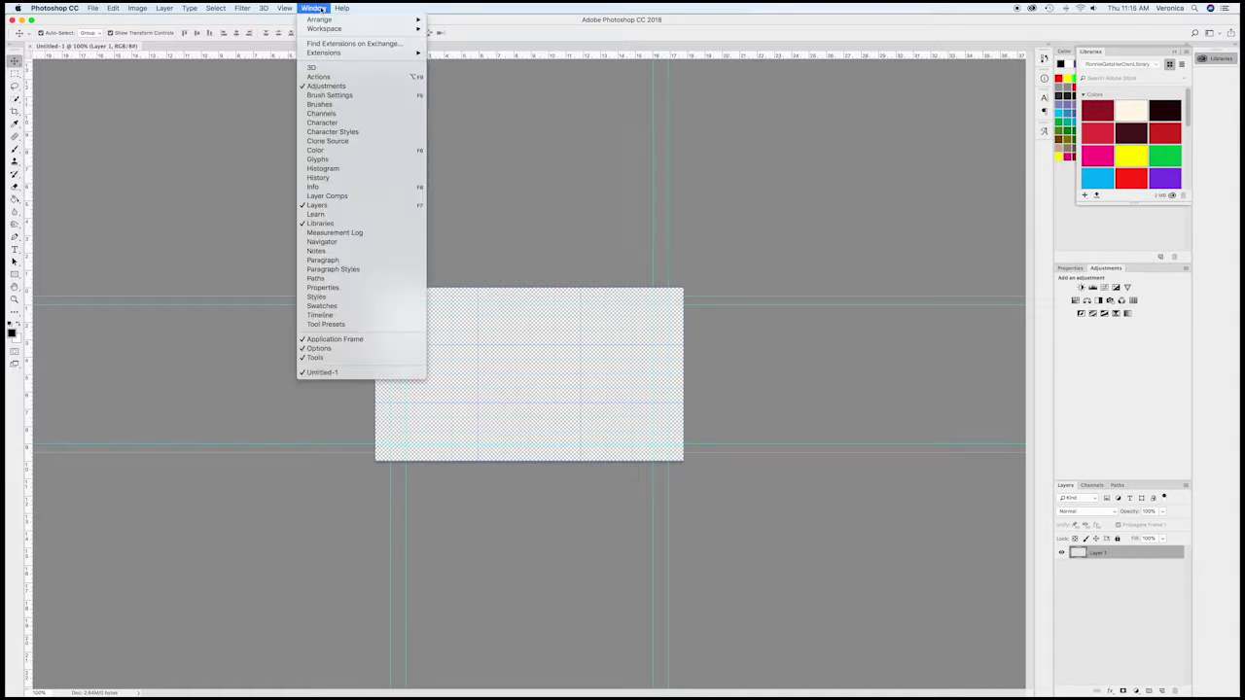
mouse_move(336, 29)
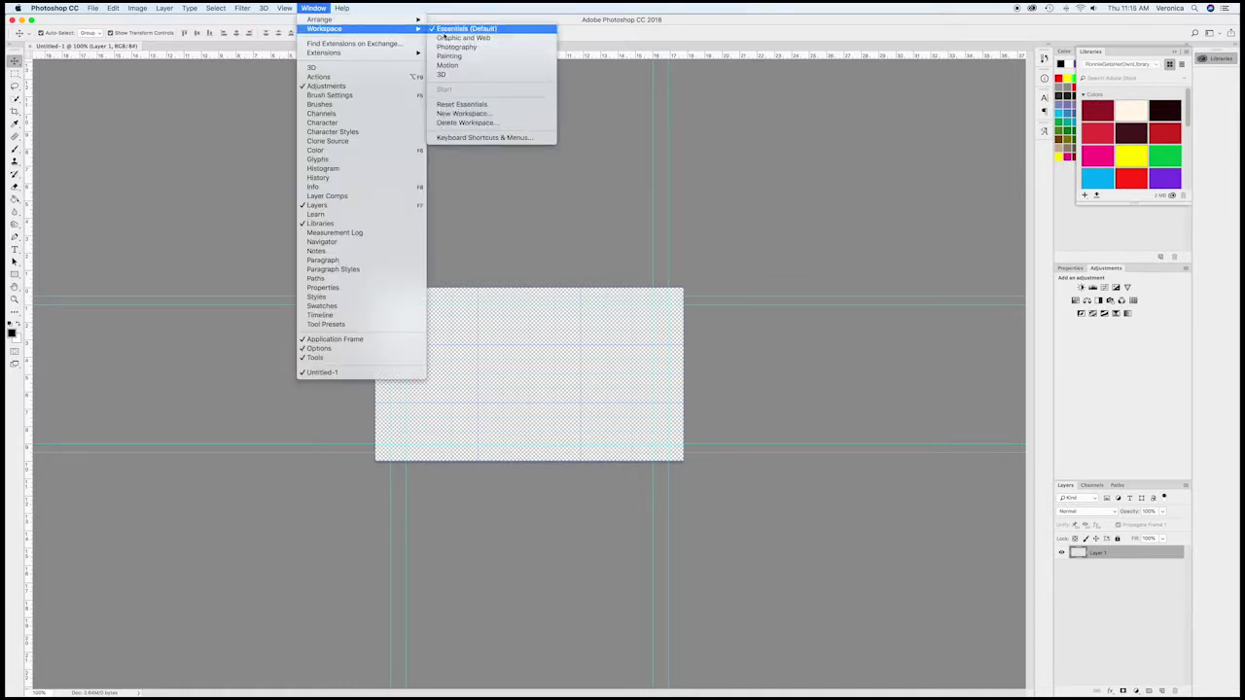
click(448, 29)
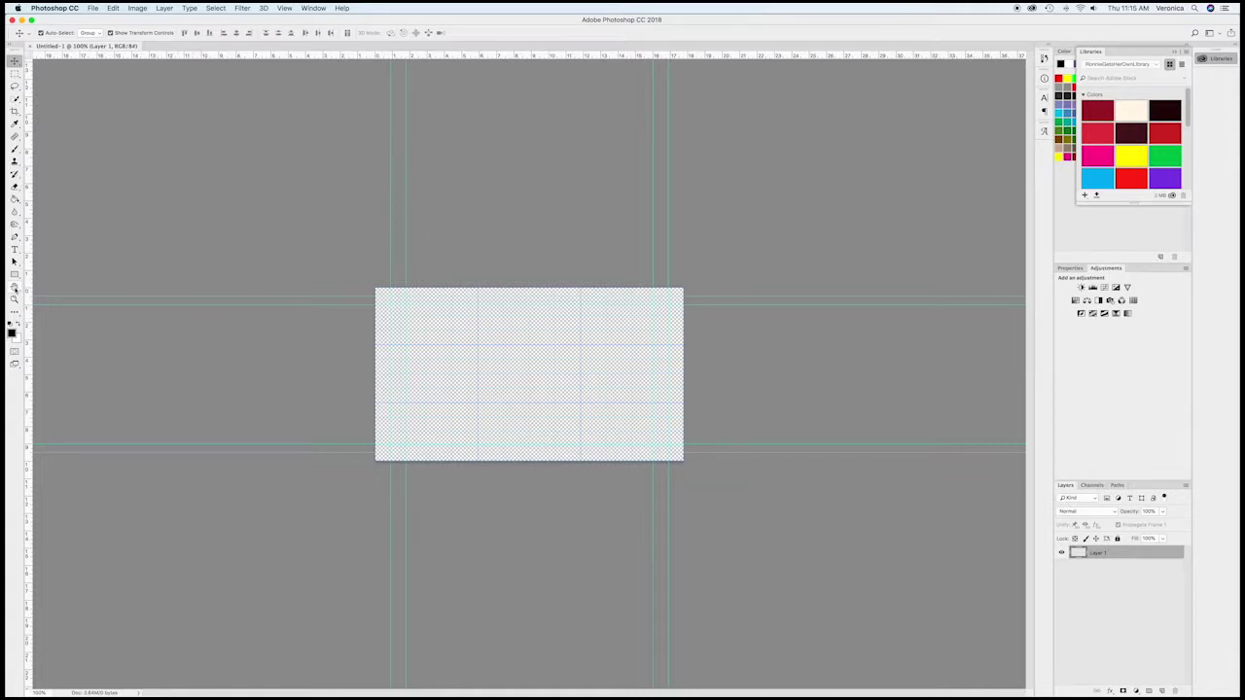
double_click(15, 288)
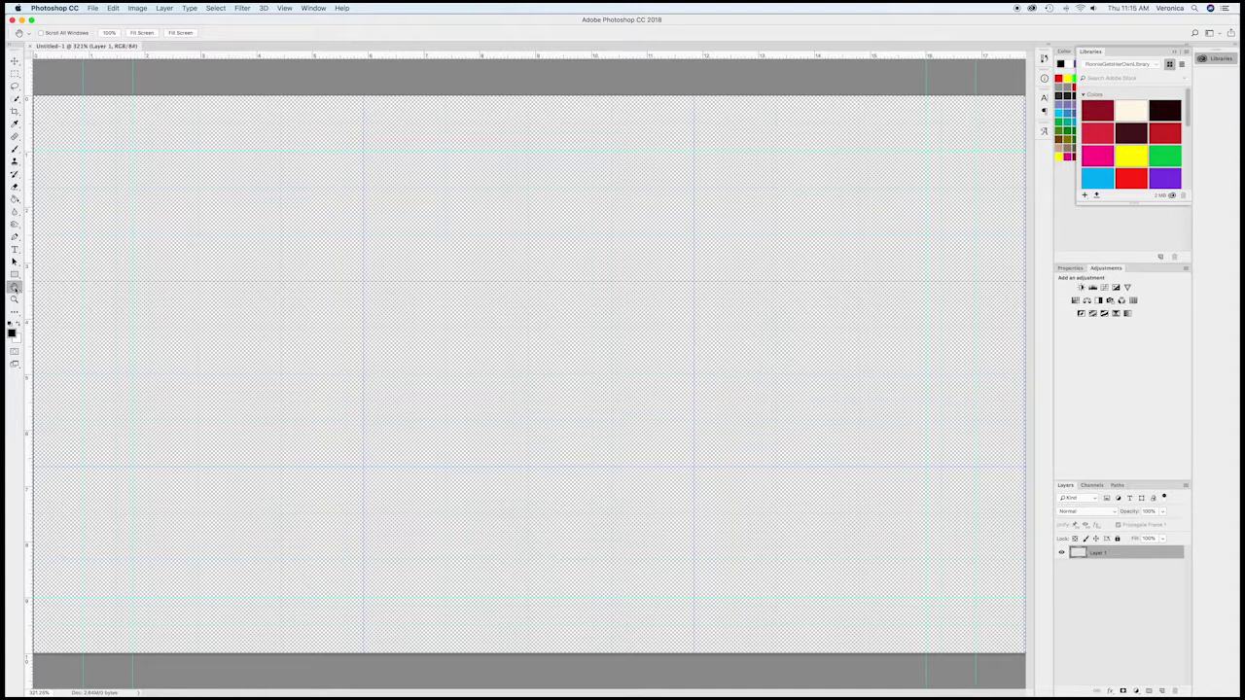
Step: Open the cut-out crow image crow.psd from the PracticeFiles folder
click(92, 7)
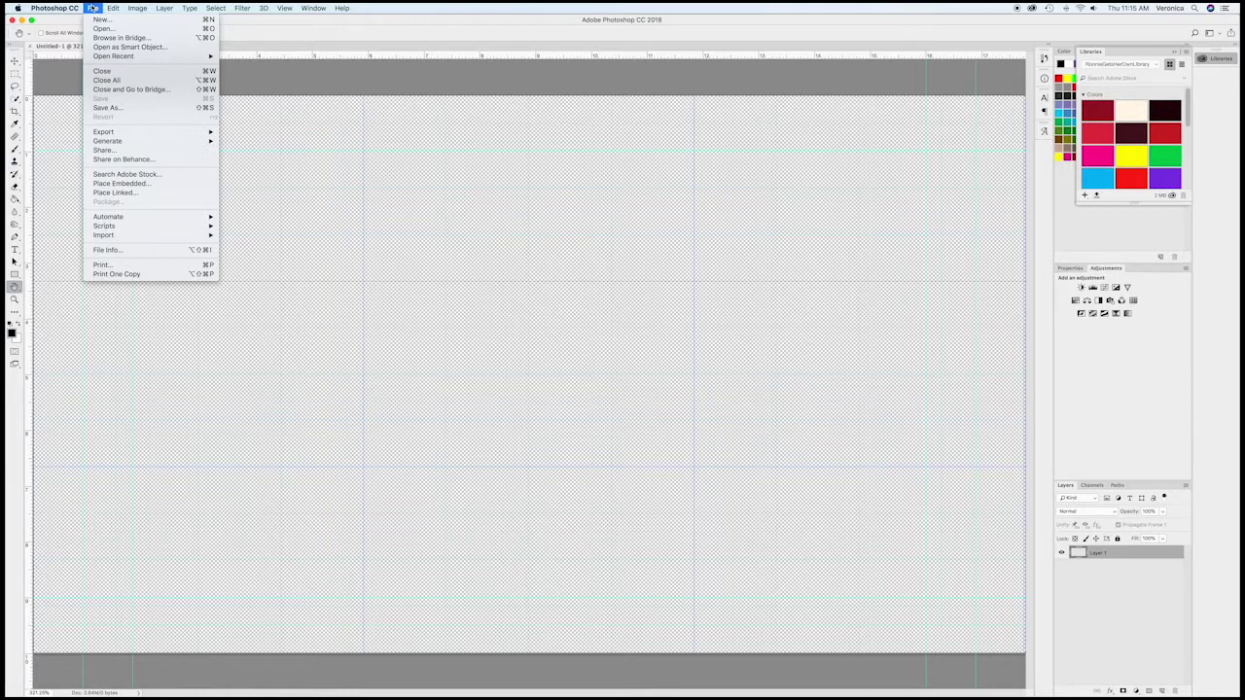
click(106, 30)
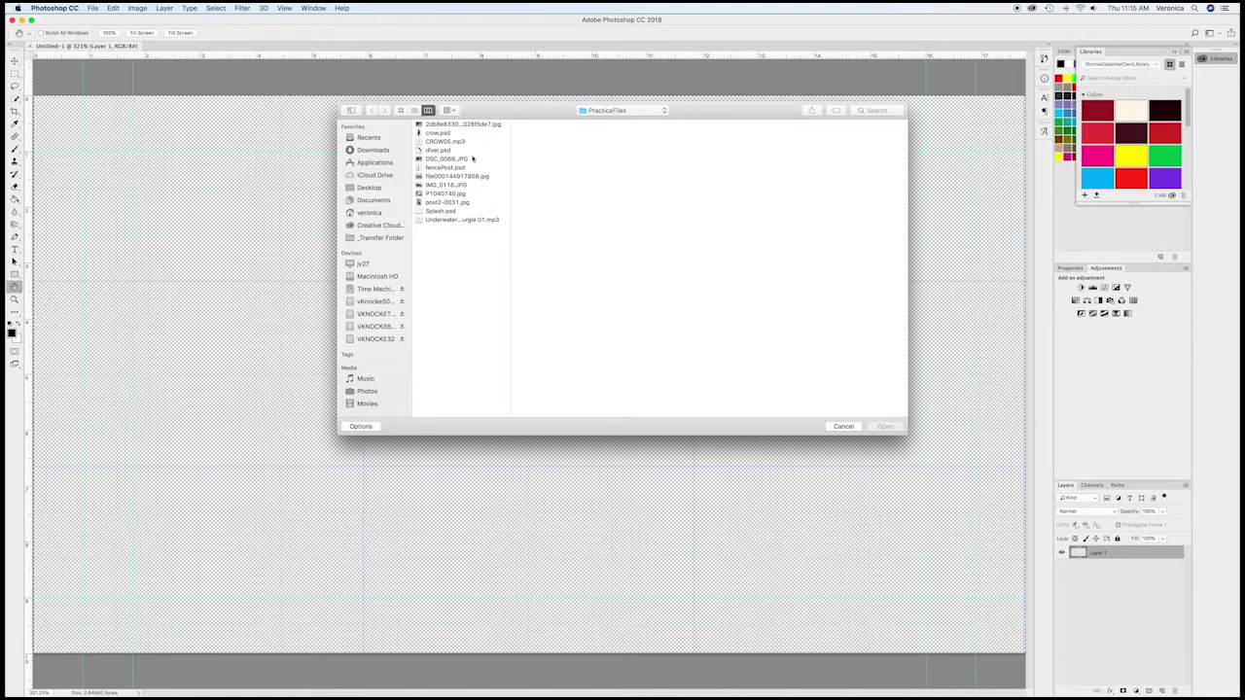
click(430, 133)
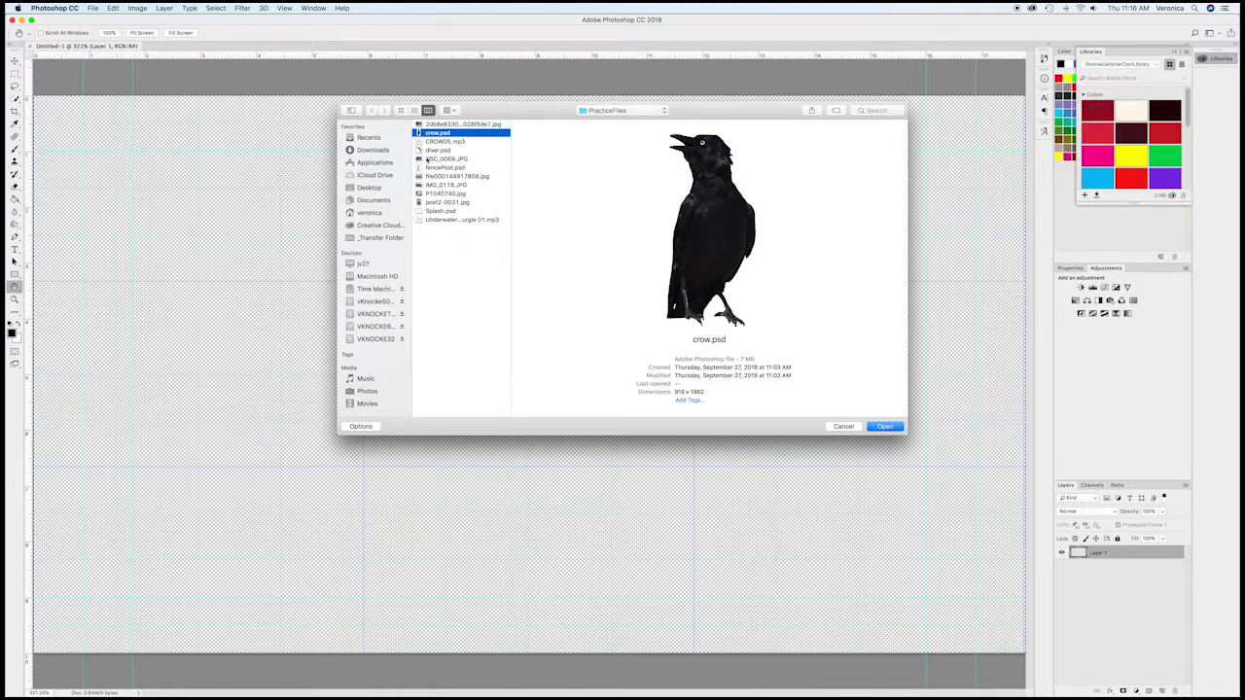
click(428, 159)
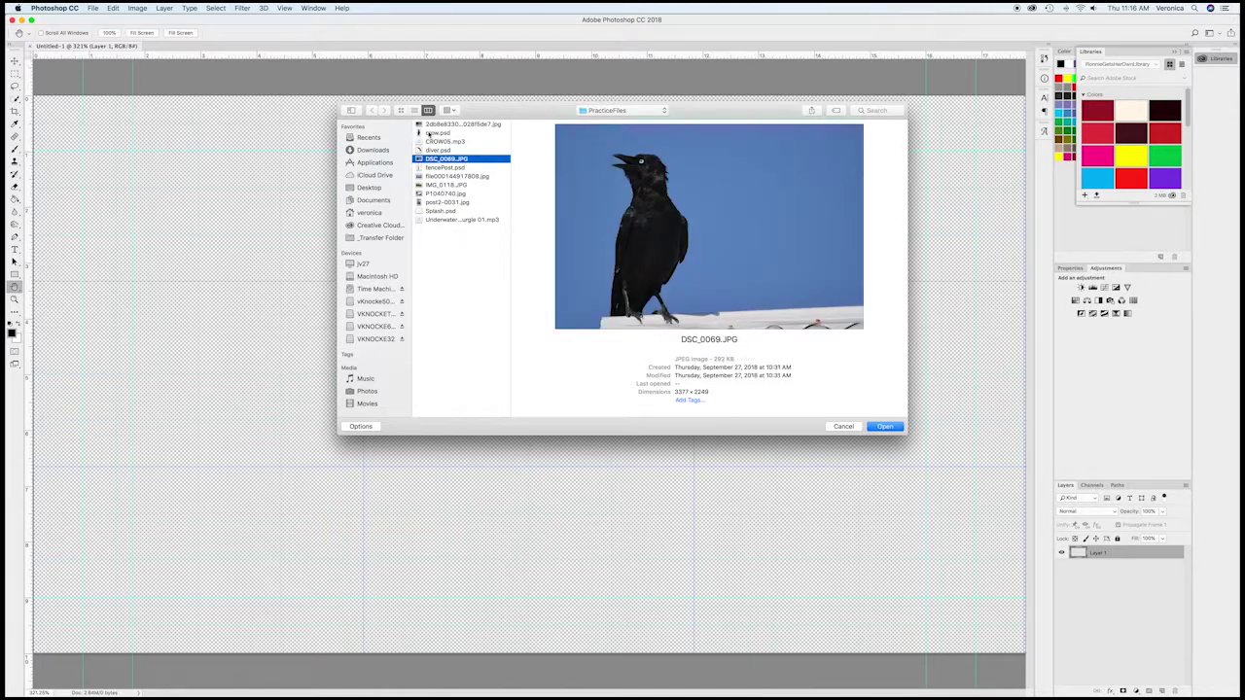
click(429, 133)
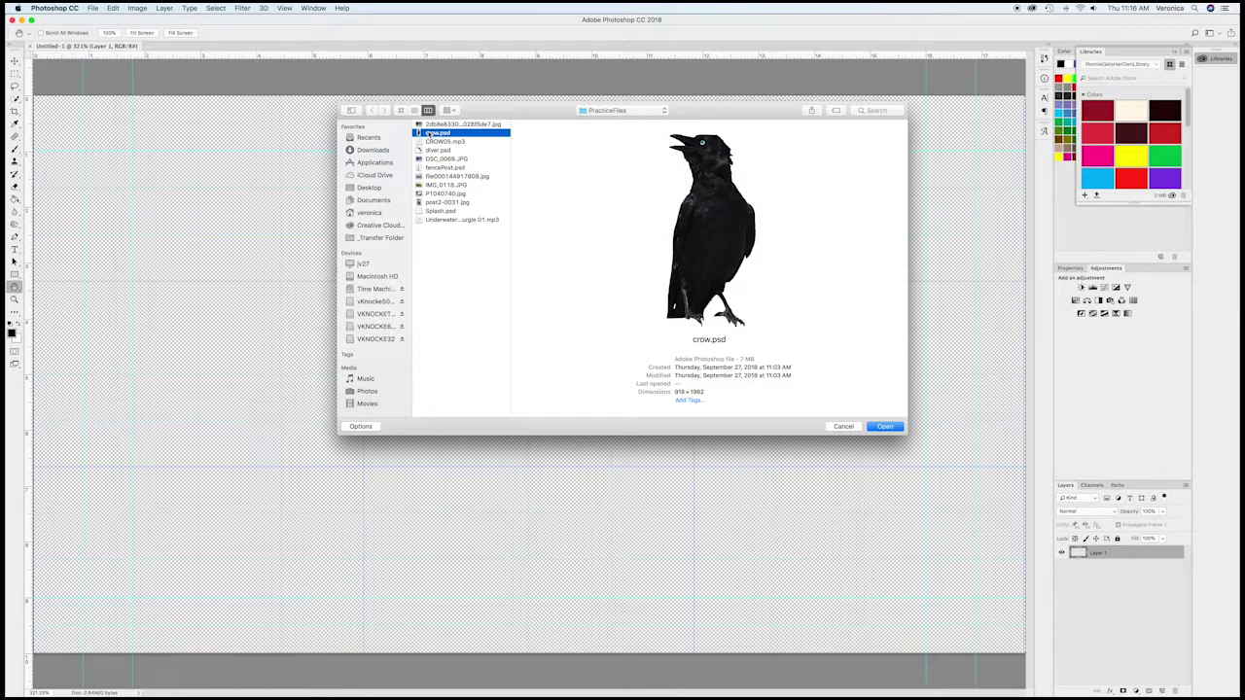
click(886, 427)
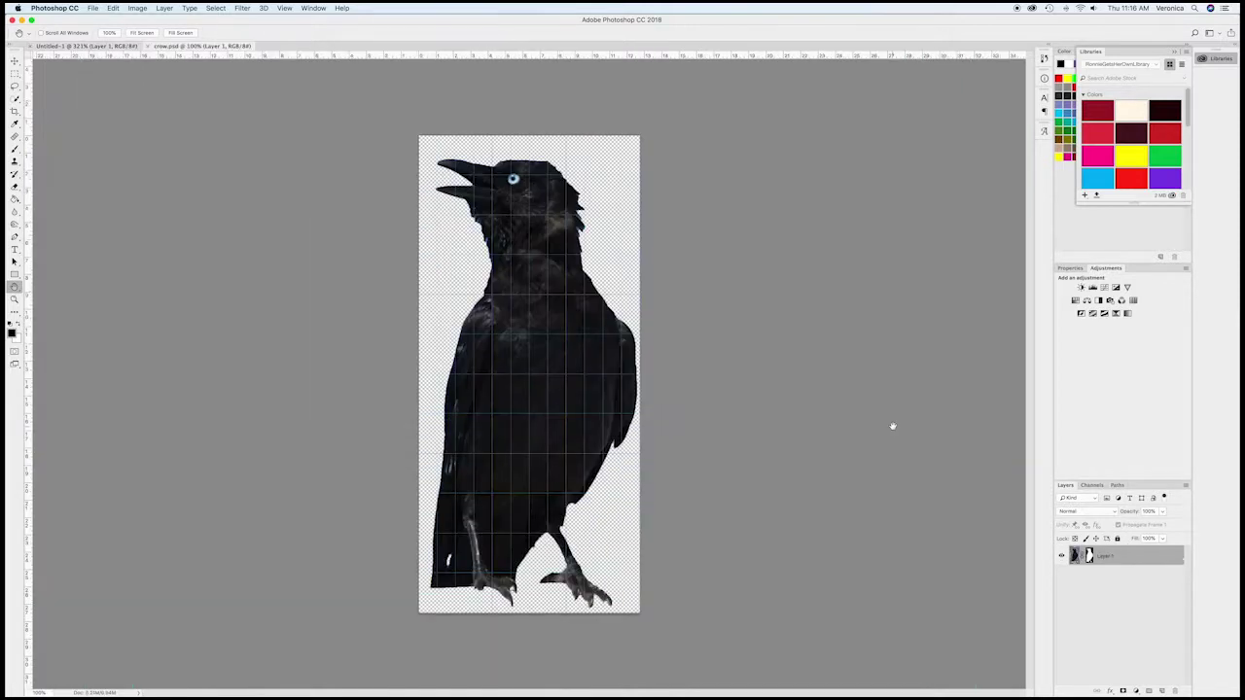
Step: Open the cornfield photo IMG_0118.JPG from the PracticeFiles folder
click(96, 8)
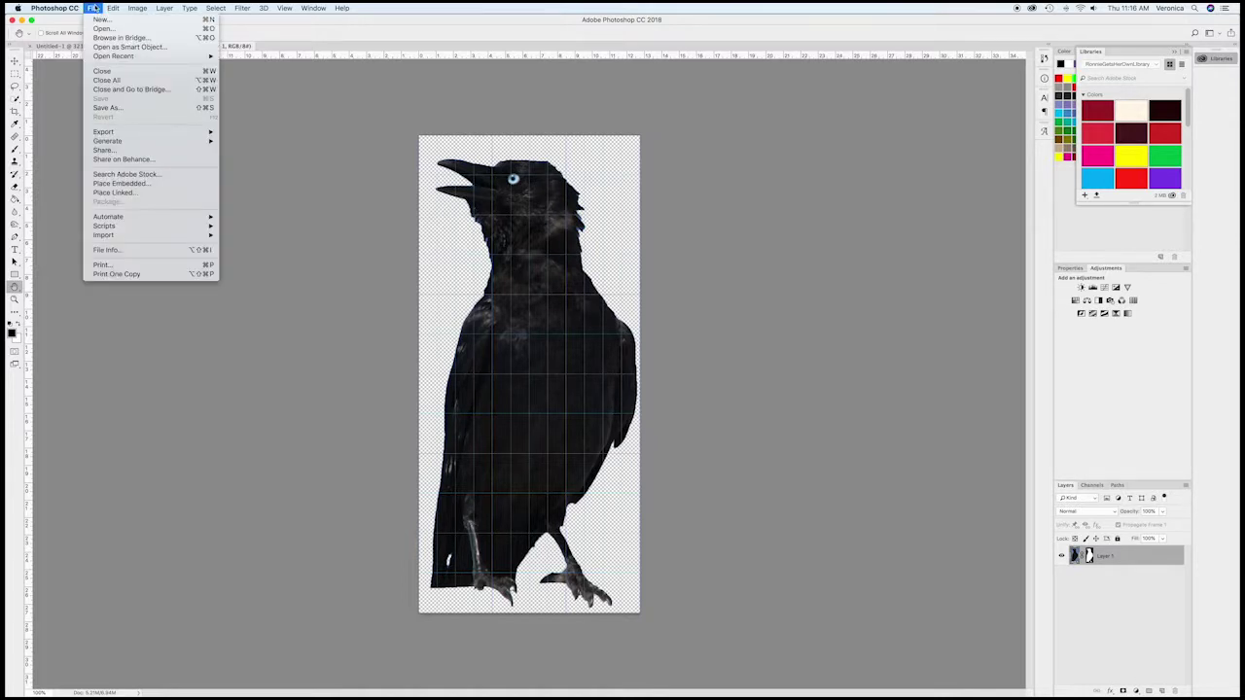
click(102, 29)
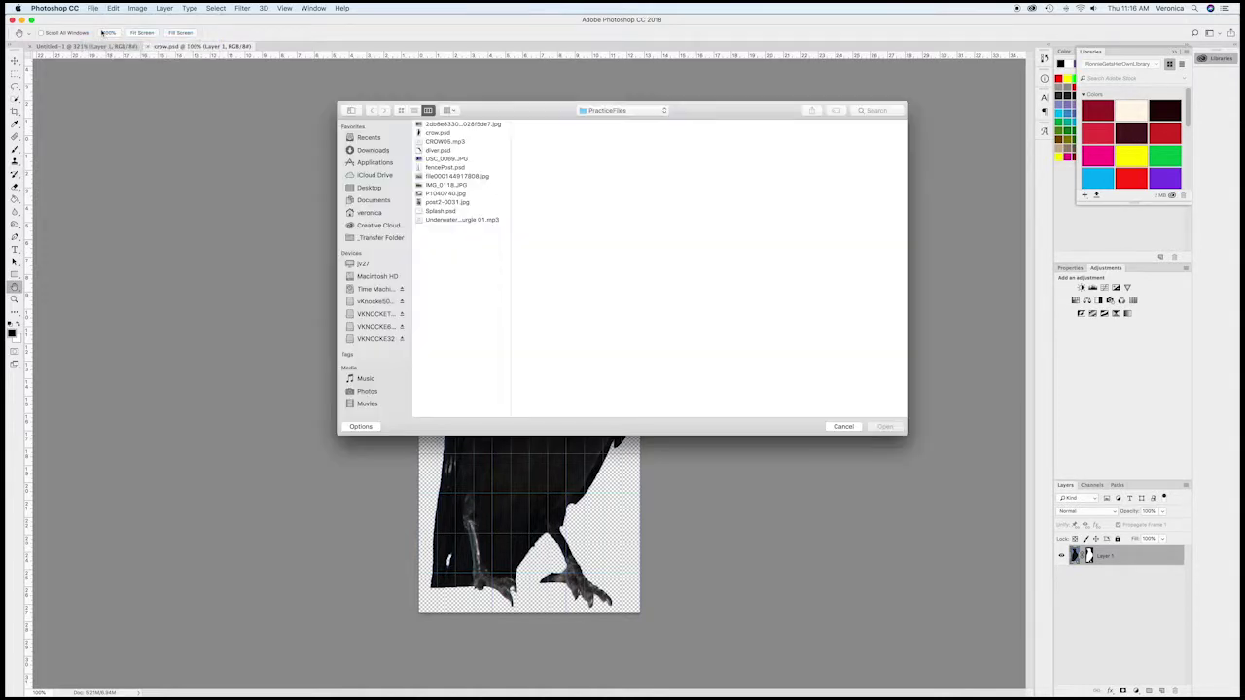
click(446, 185)
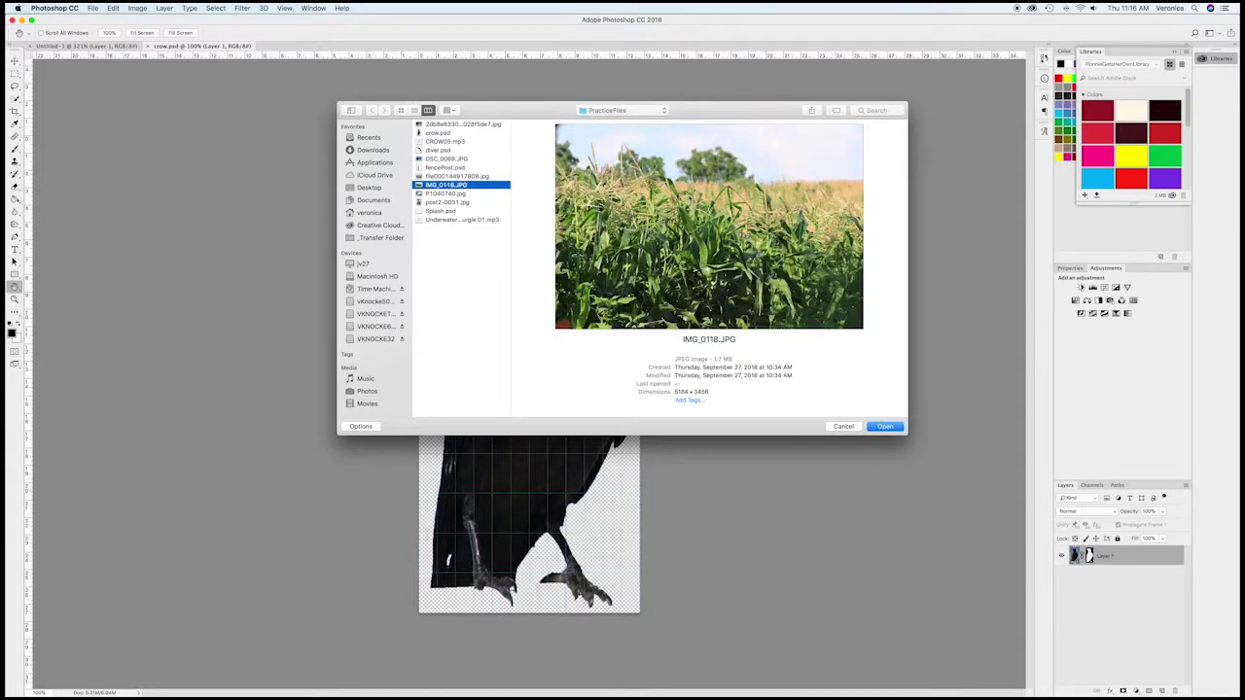
click(885, 427)
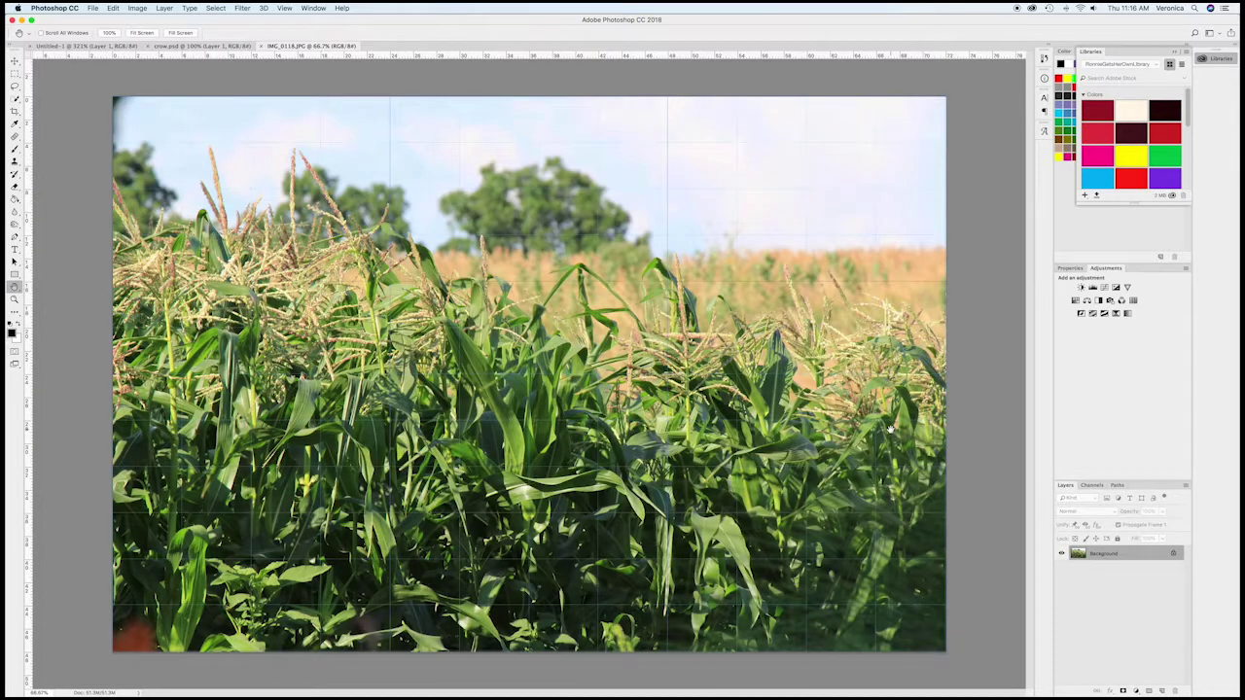
Step: Open fencePost.psd from the PracticeFiles folder
click(94, 8)
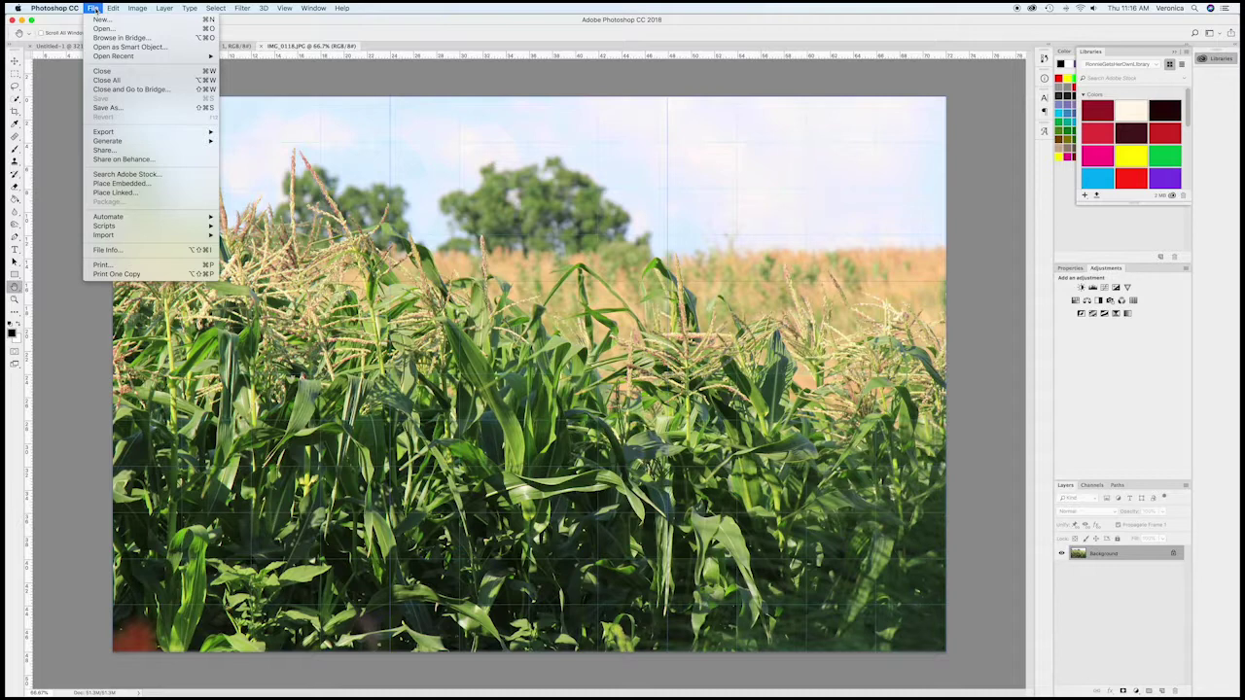
click(103, 28)
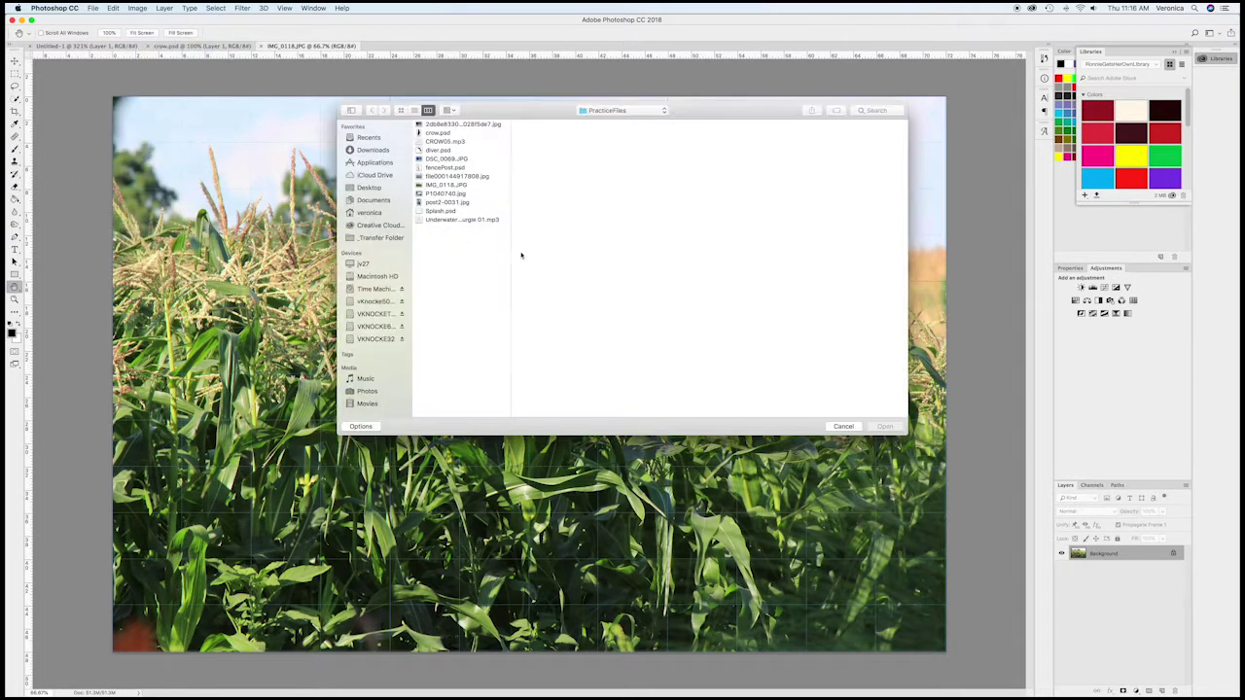
click(437, 169)
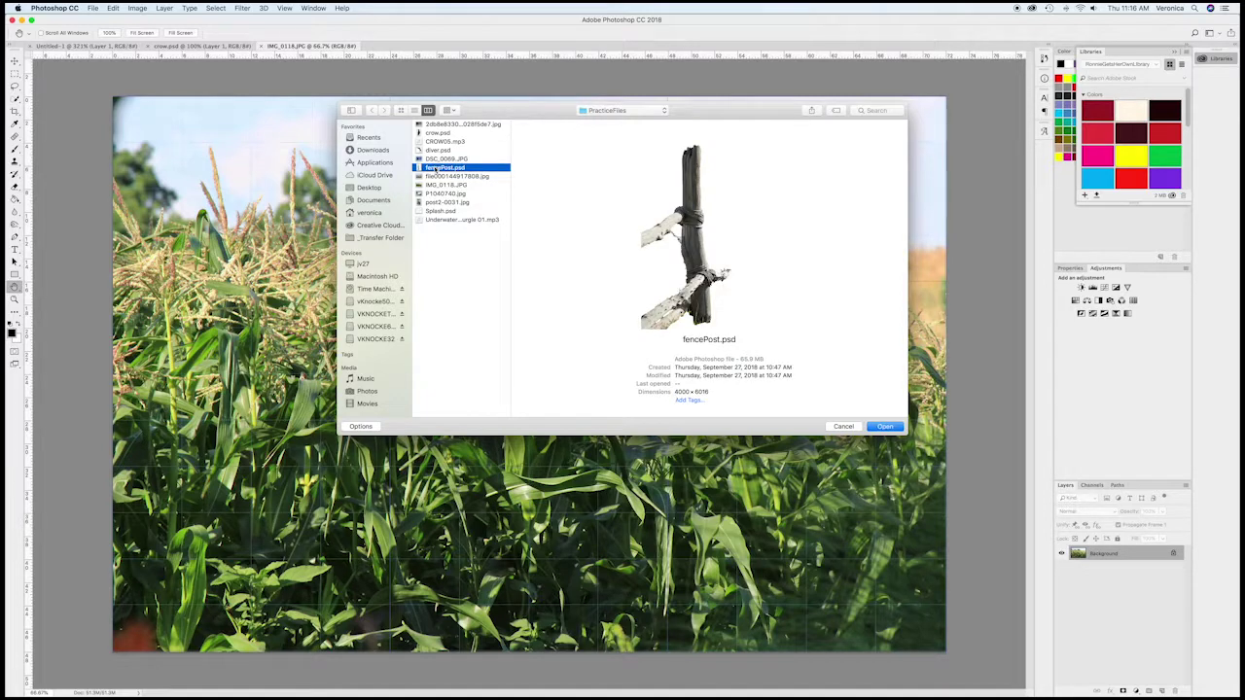
click(885, 427)
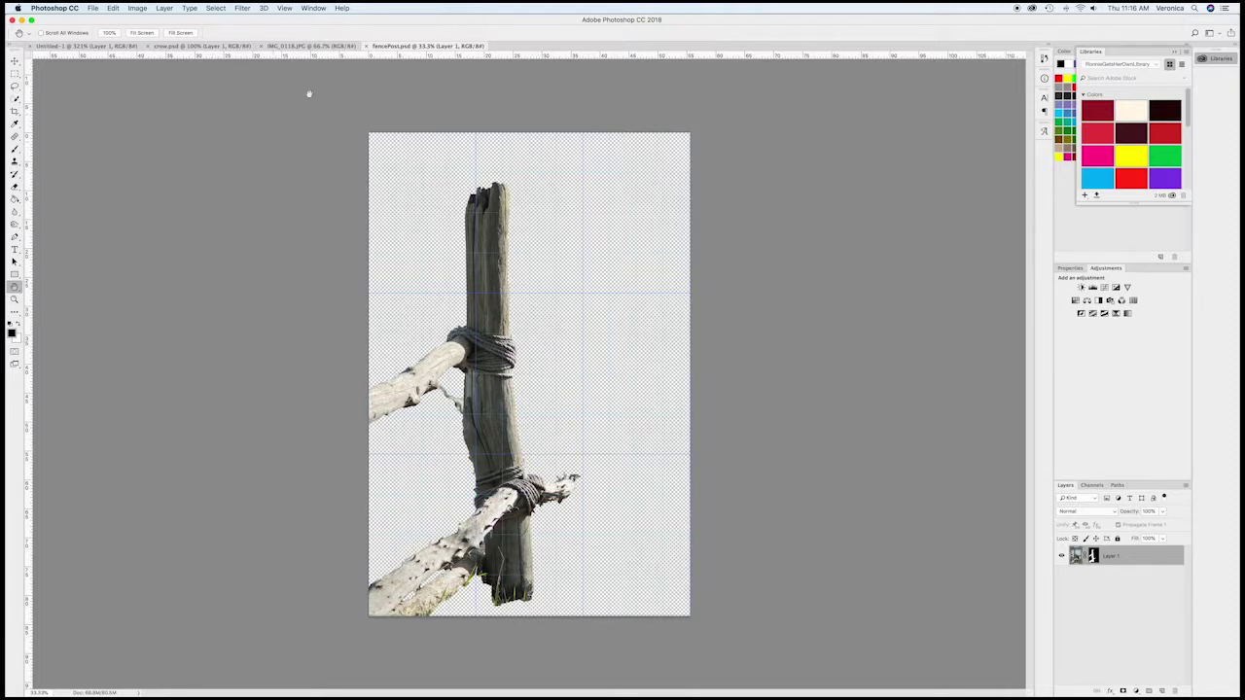
Step: Convert the locked background of IMG_0118.JPG into a regular layer and rename it "cornfield"
click(280, 46)
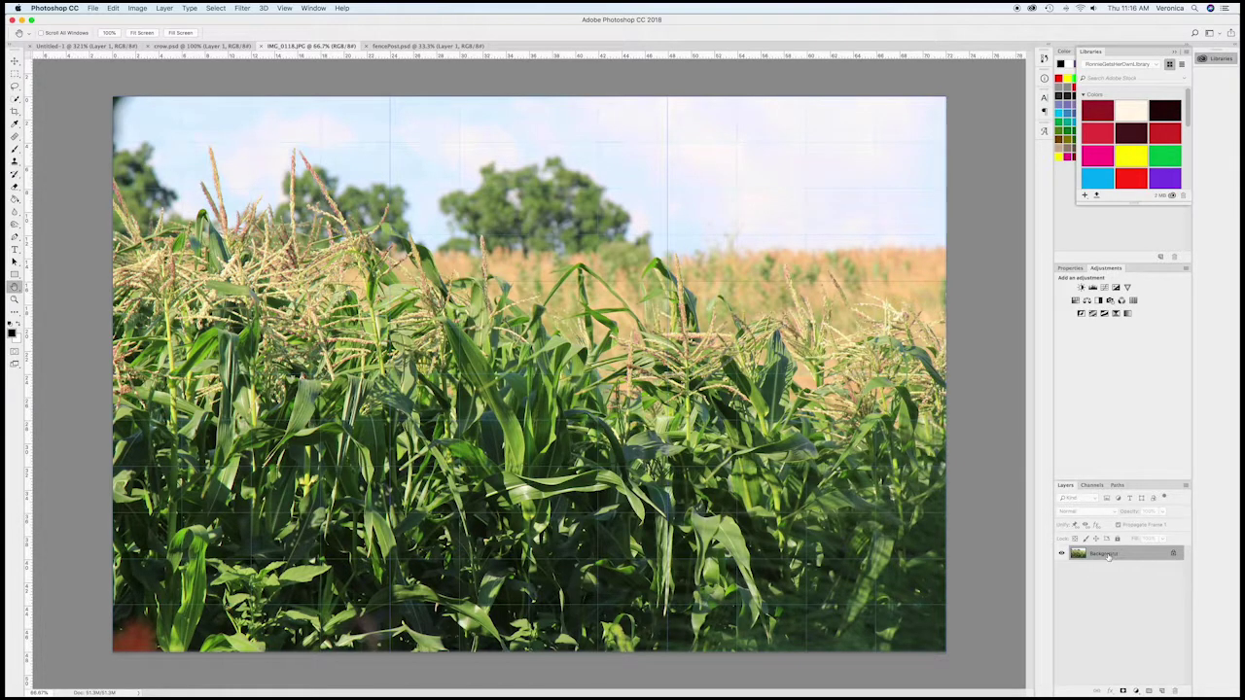
double_click(1173, 554)
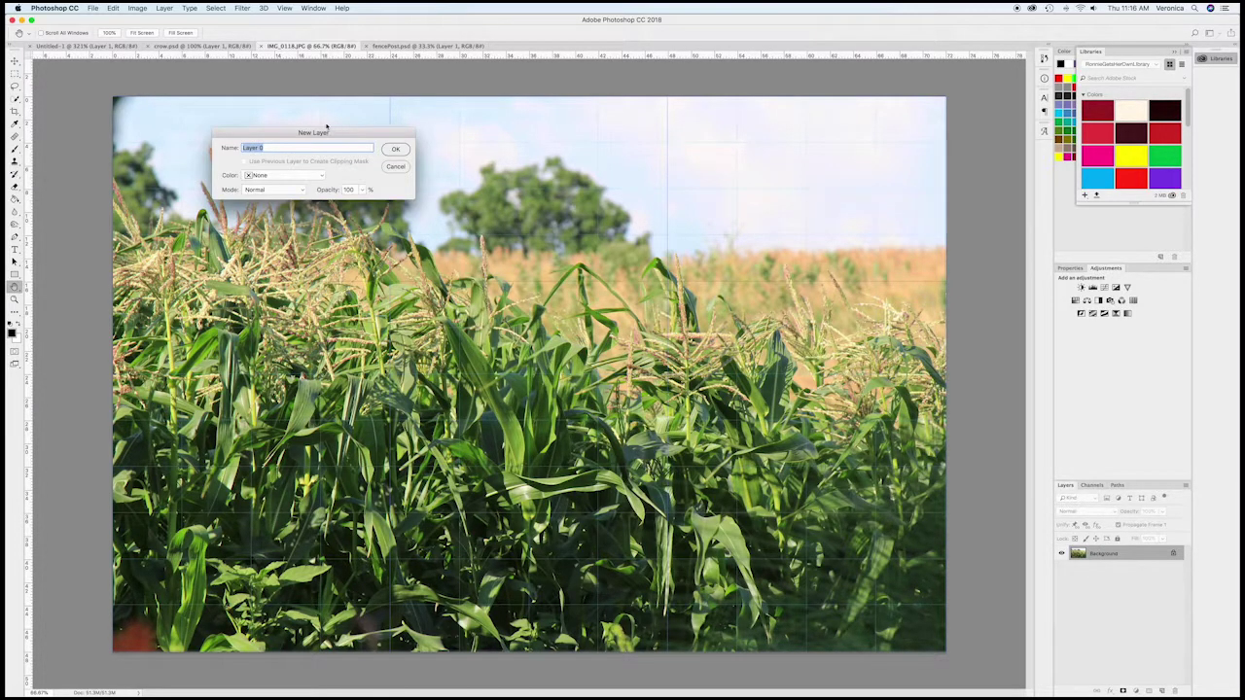
click(395, 149)
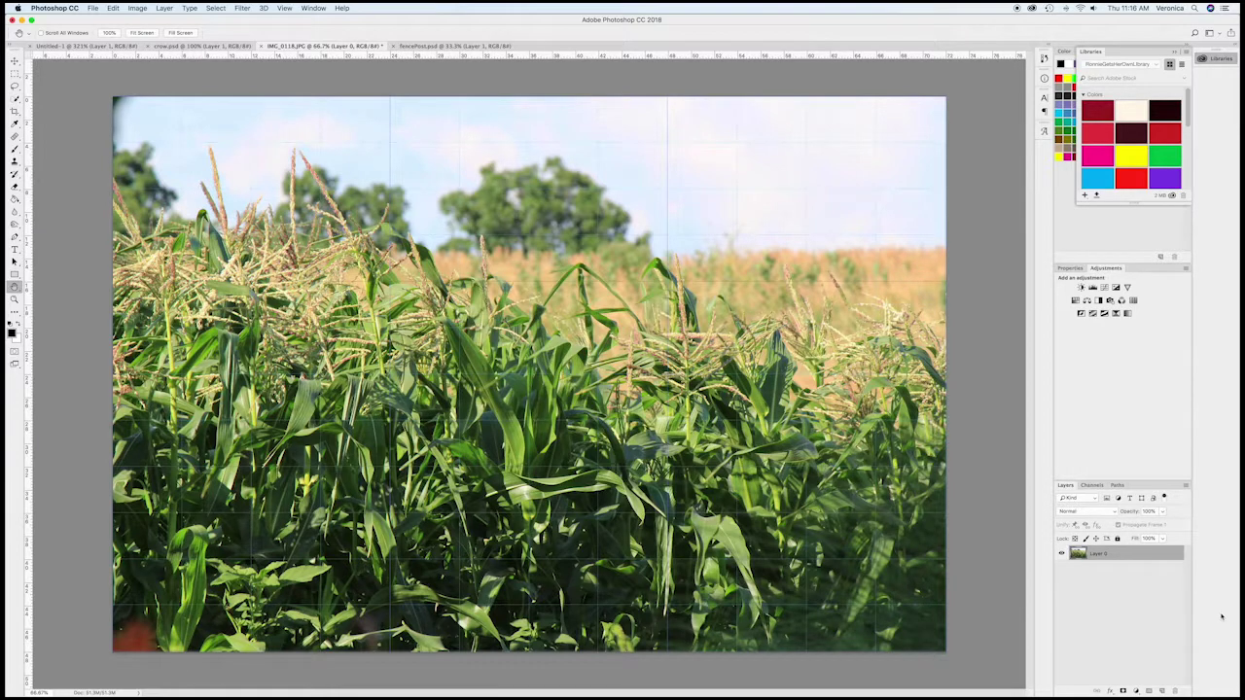
double_click(1094, 554)
text(cornfield)
key(Return)
Step: Duplicate the cornfield layer into the Untitled-1 document
right_click(1101, 554)
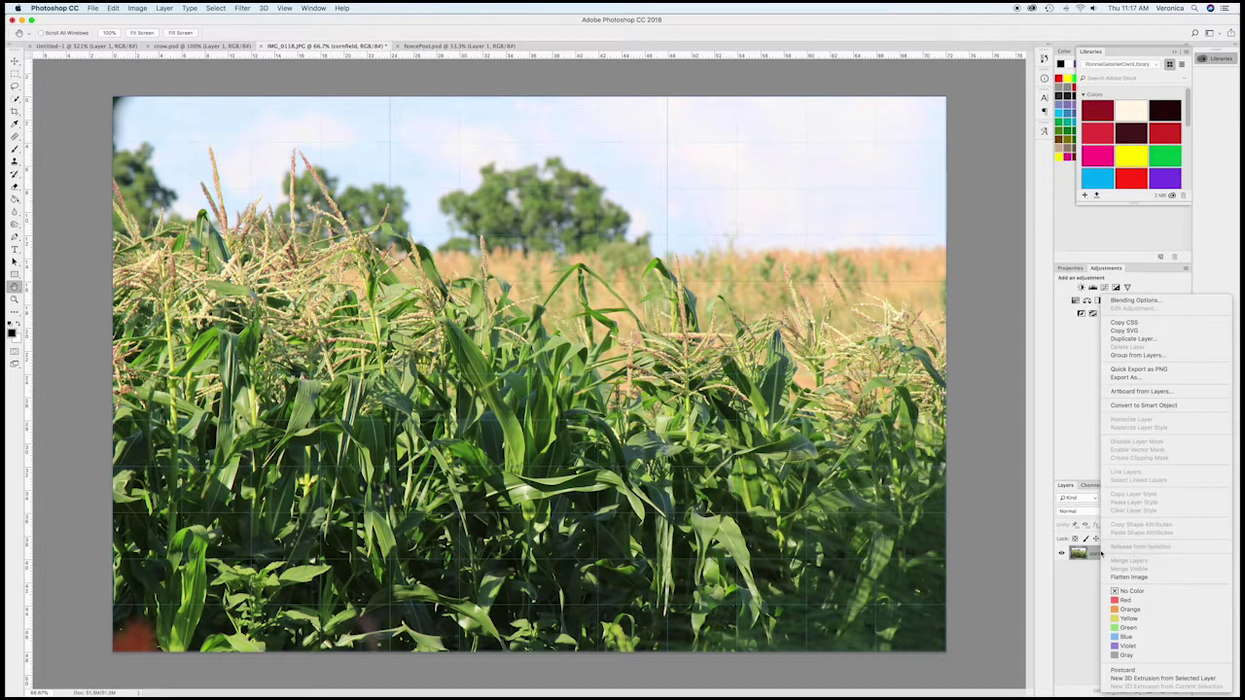
click(1155, 339)
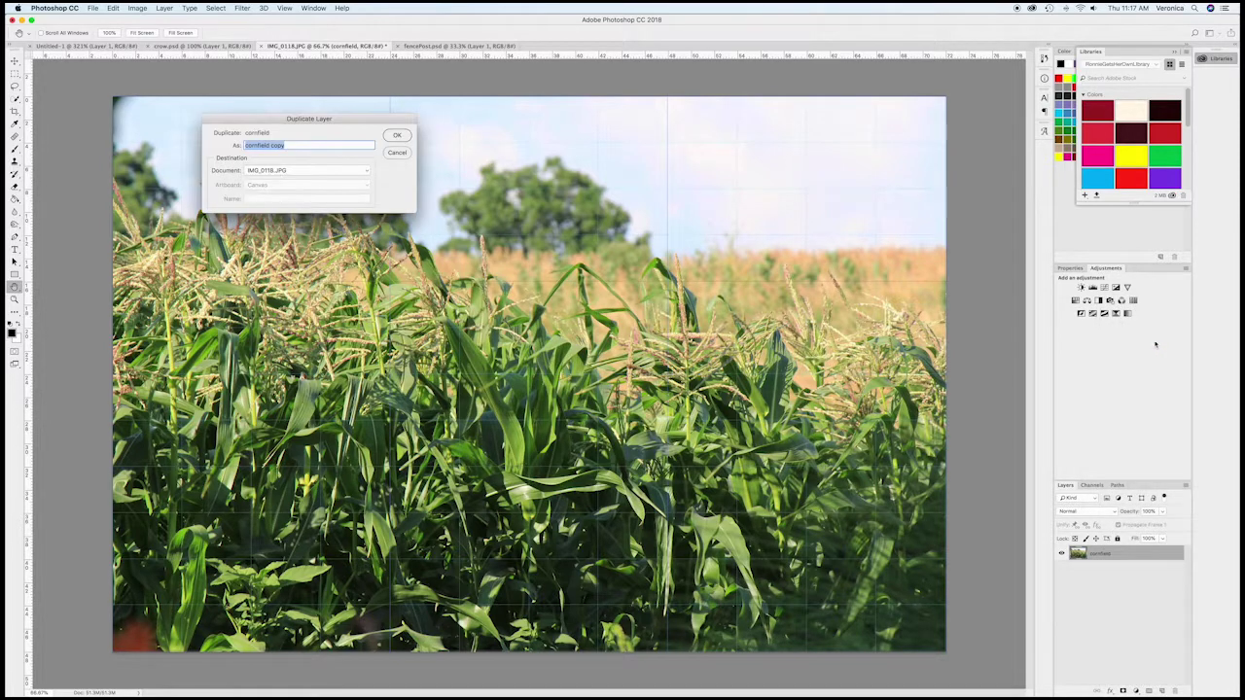
click(303, 170)
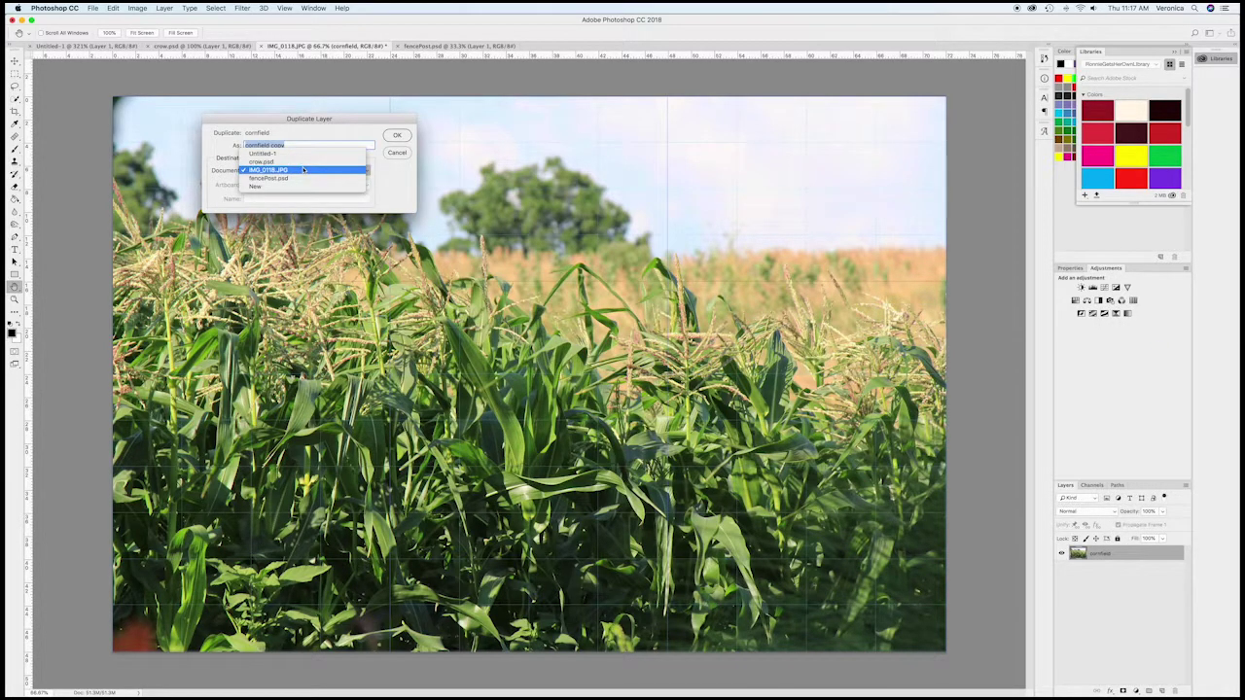
click(261, 158)
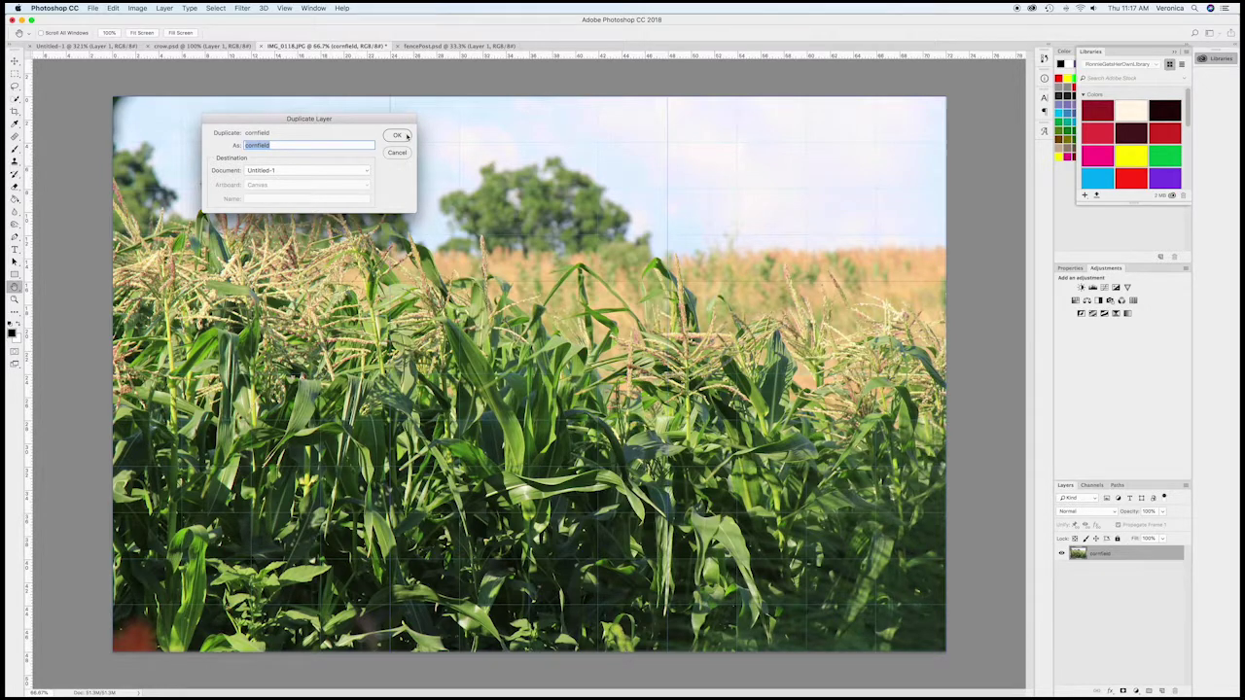
click(406, 135)
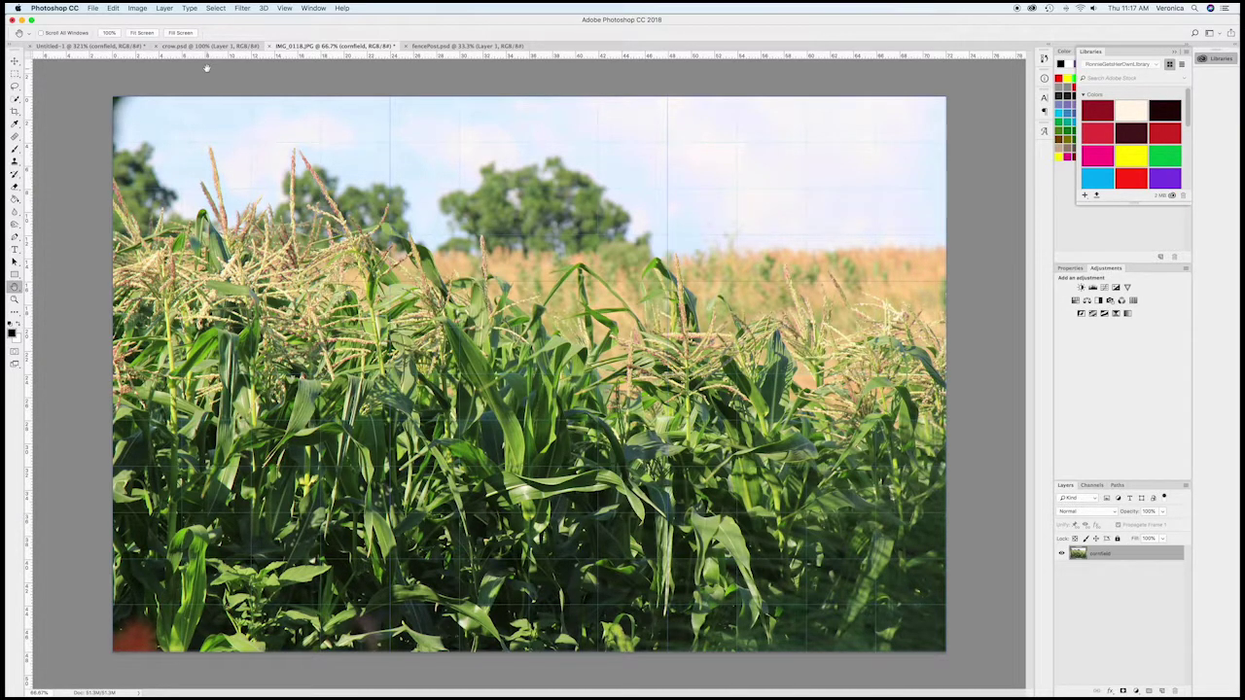
Step: Rename the layer in fencePost.psd as "fencepost"
click(451, 46)
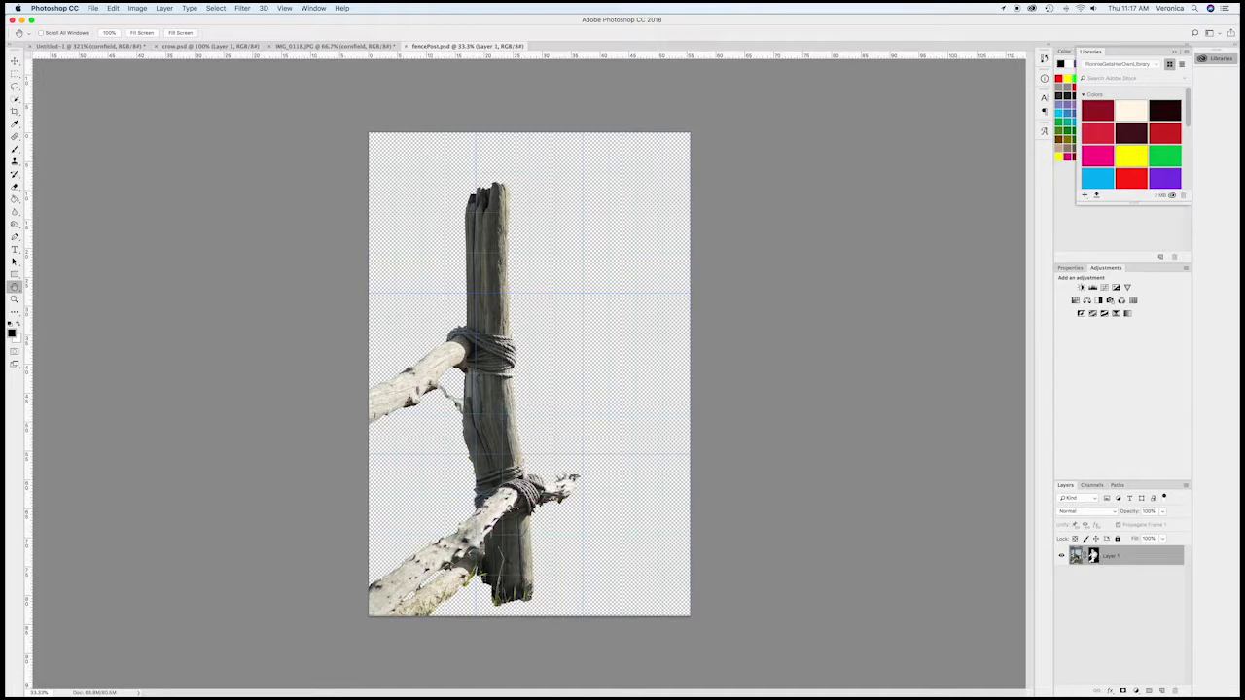
double_click(1113, 556)
text(fencepost)
key(Return)
Step: Duplicate the fencepost layer from fencePost.psd into the Untitled-1 document
right_click(1116, 563)
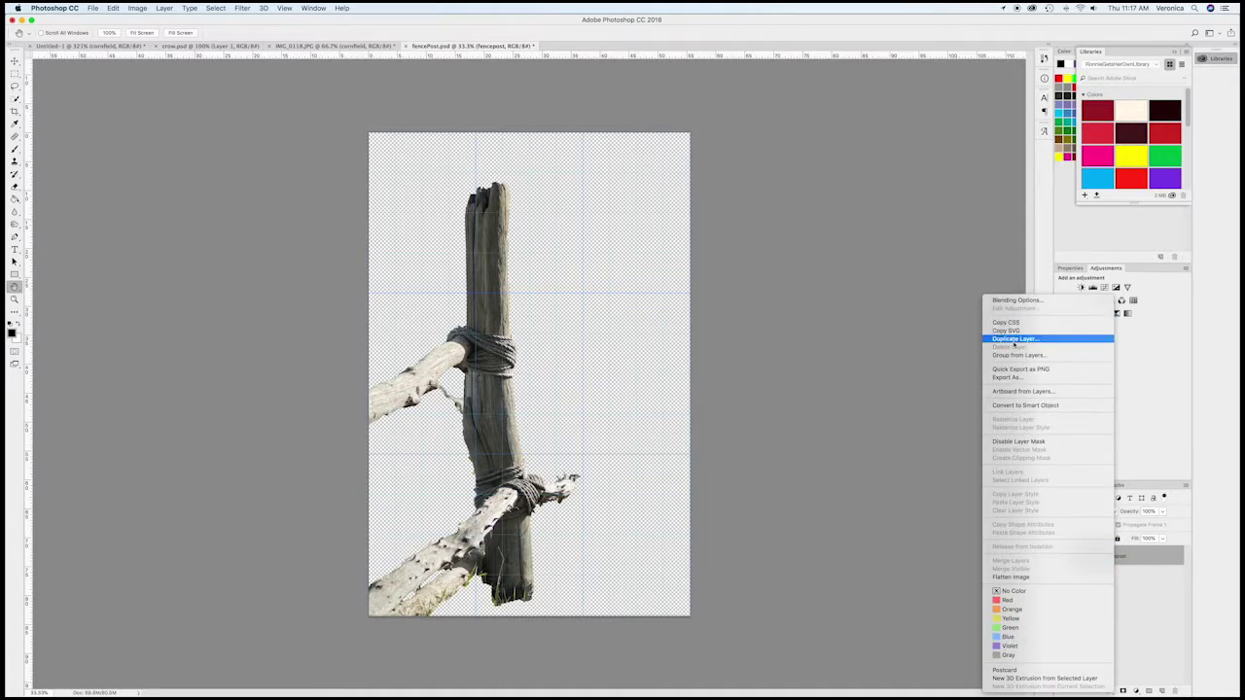
click(1014, 340)
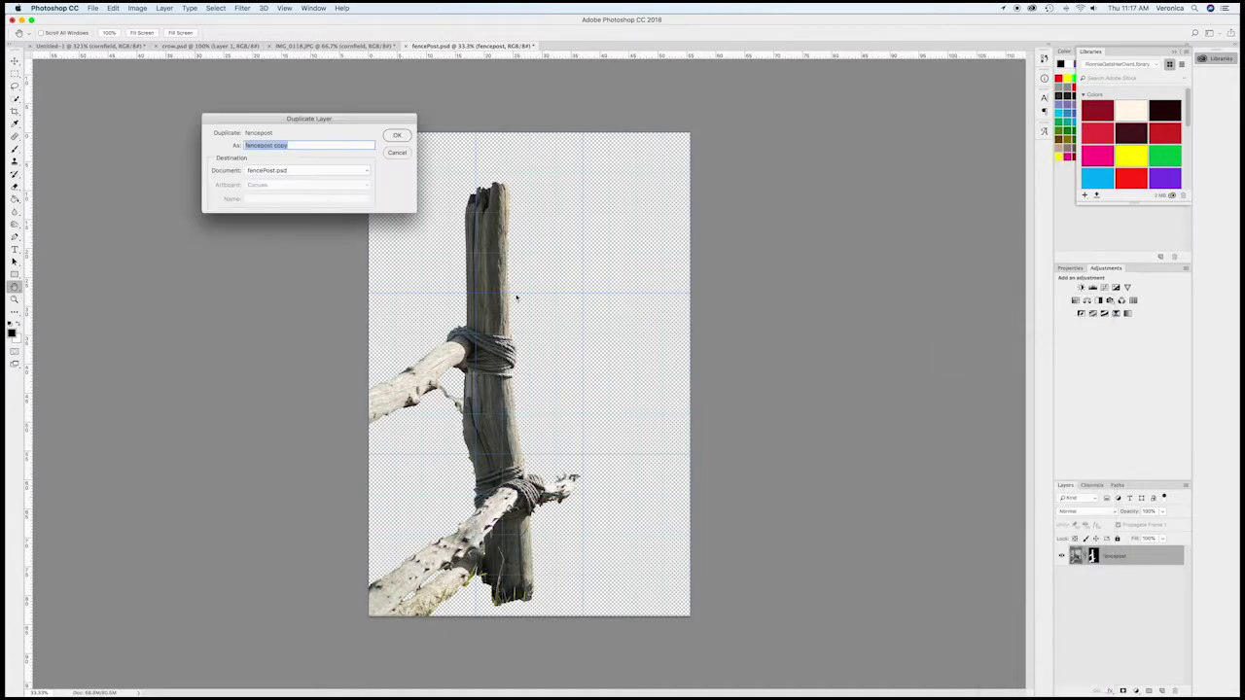
click(300, 171)
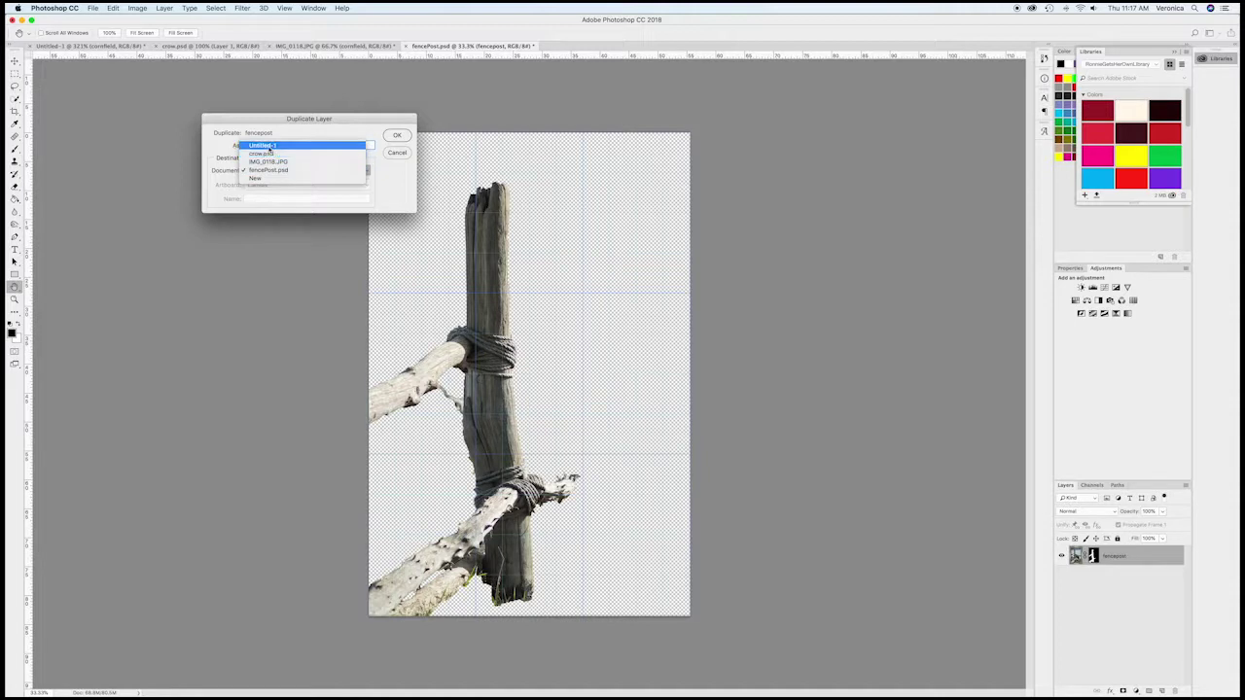
click(268, 147)
click(406, 136)
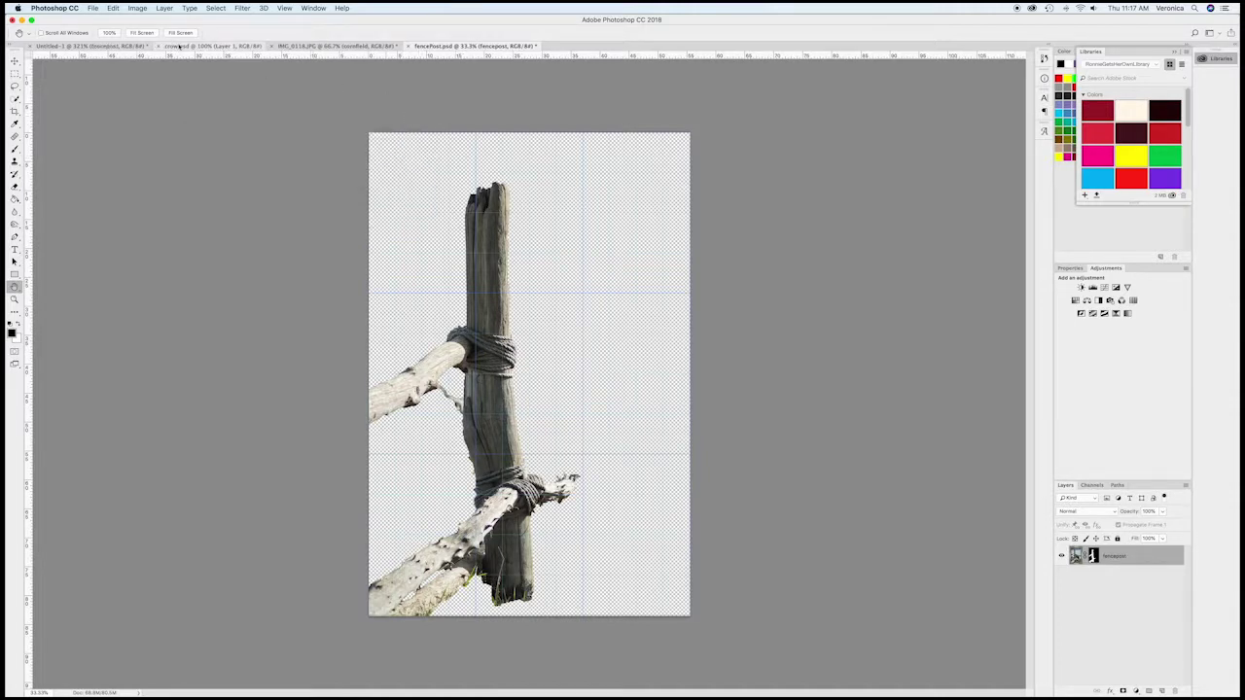
Step: Duplicate the layer in crow.psd into the Untitled-1 document under the name "Crow"
click(180, 47)
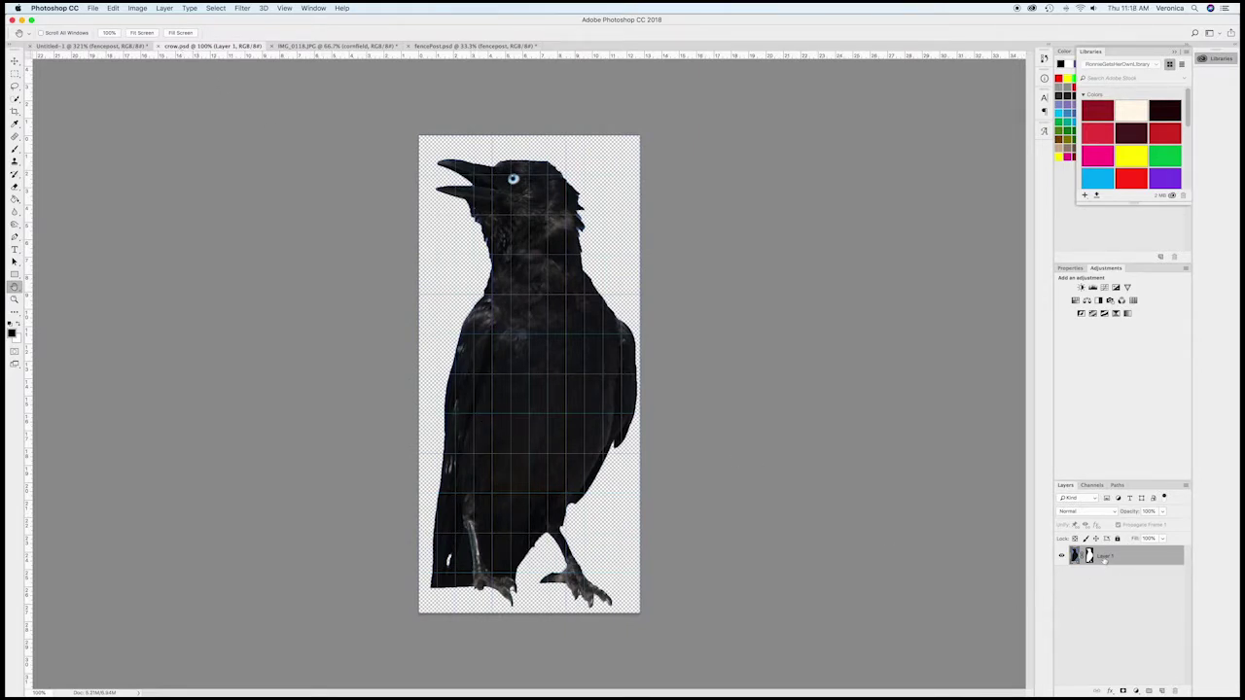
right_click(1103, 559)
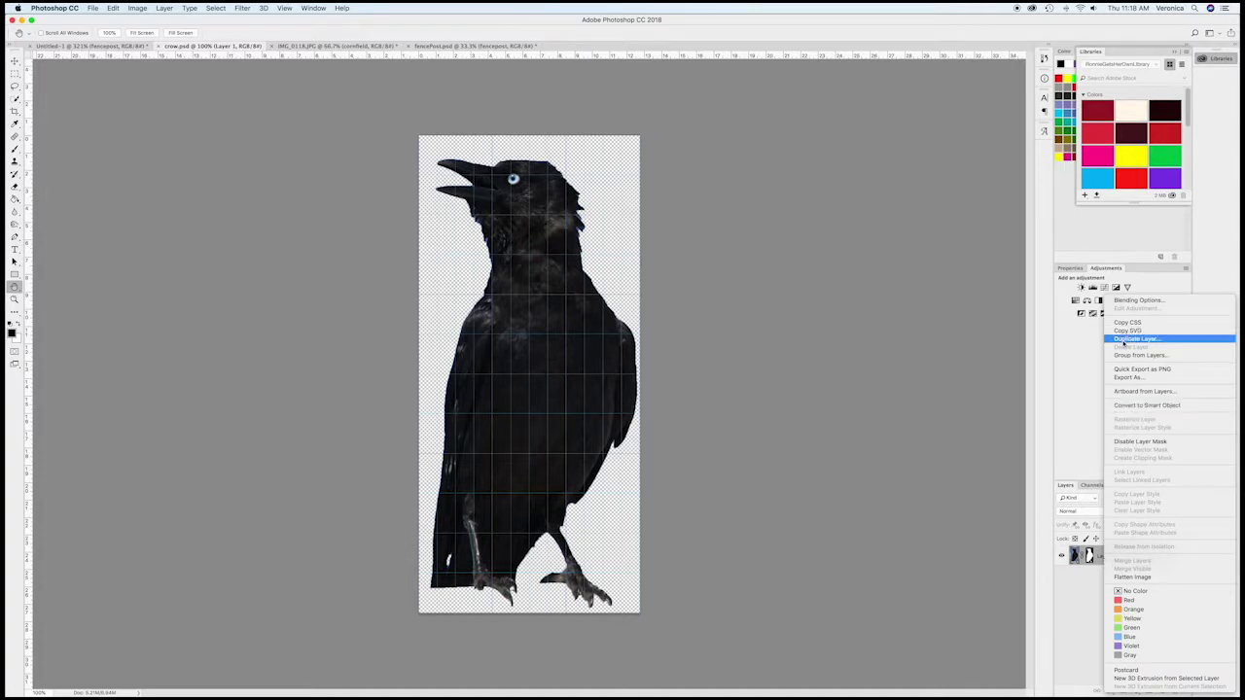
click(1134, 339)
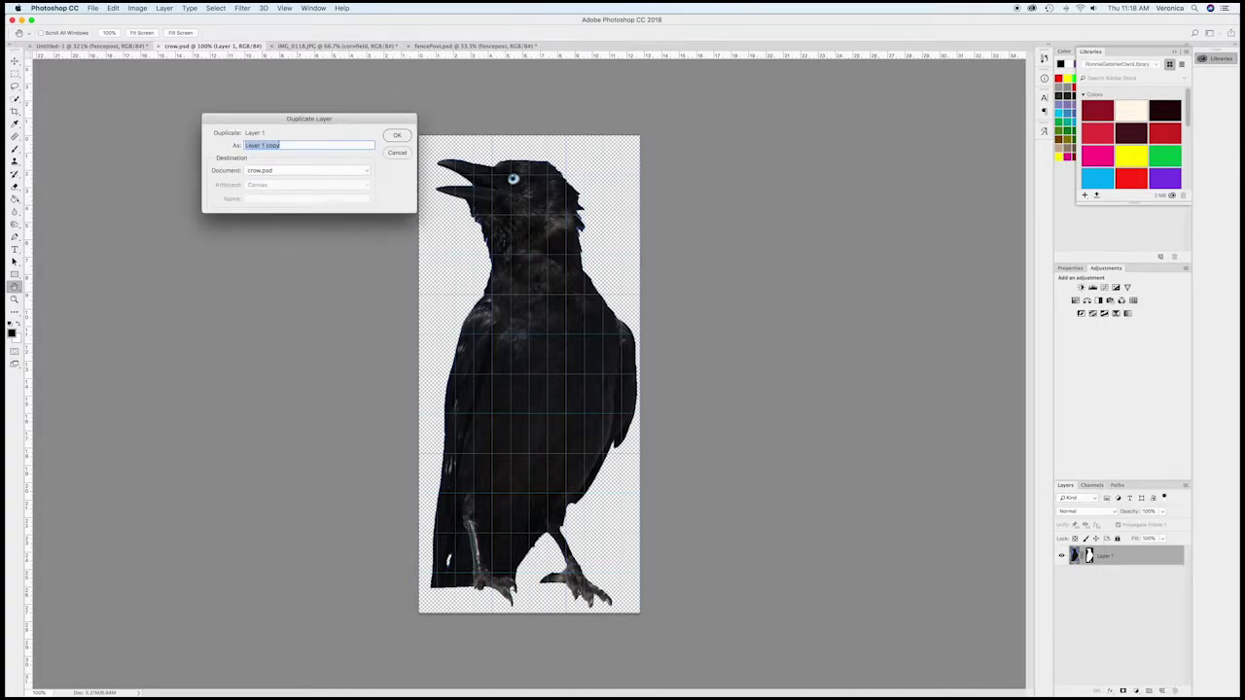
text(Crow)
click(326, 171)
click(277, 162)
click(396, 136)
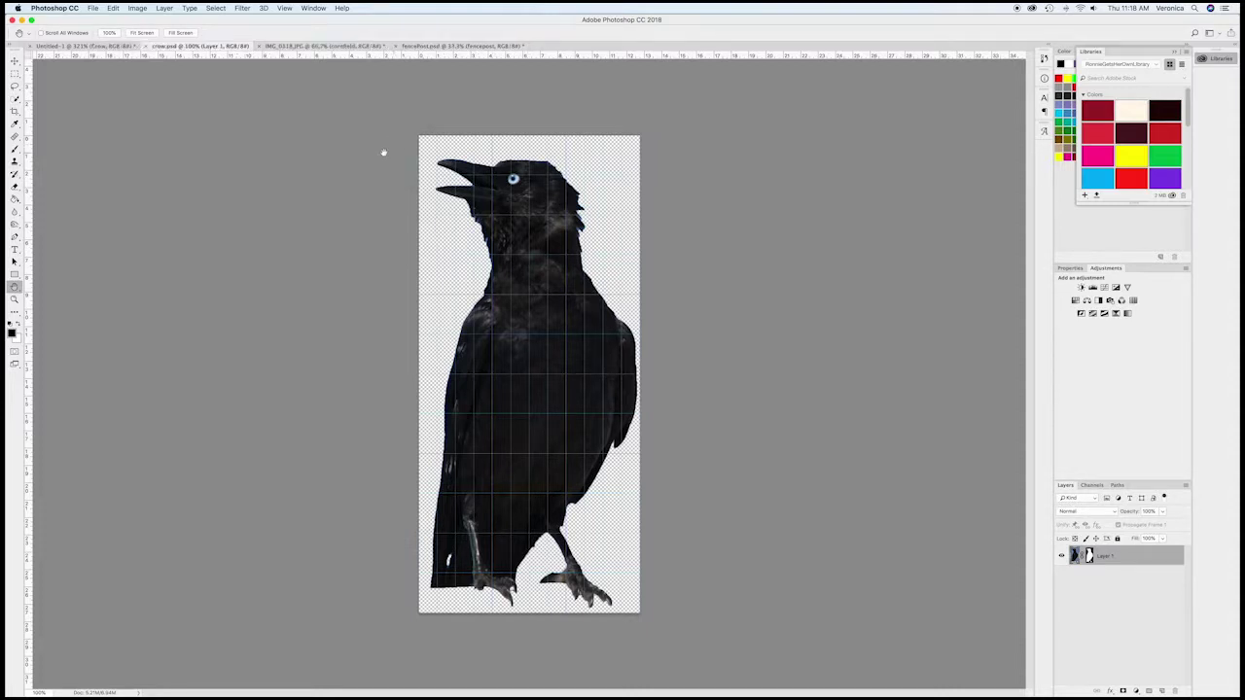
Step: Save the Untitled-1 composition in Photoshop format as crowinfieldd.psd in the PracticeFiles folder, keeping its layers
click(82, 45)
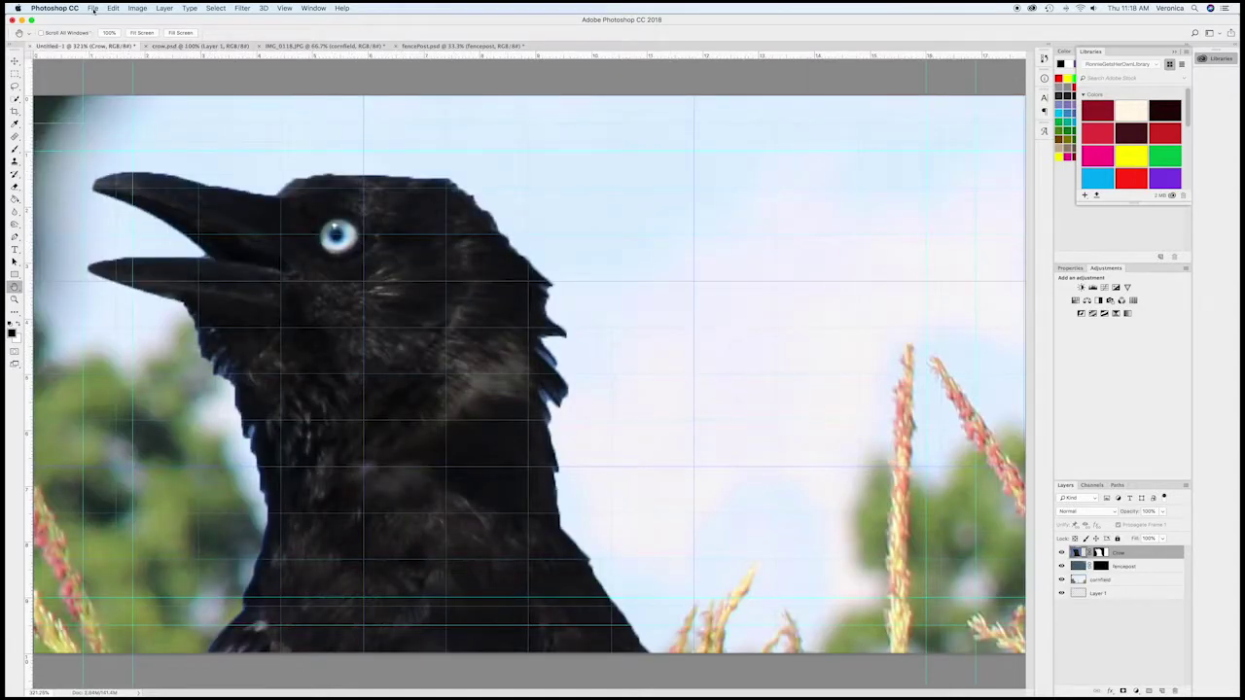
click(92, 8)
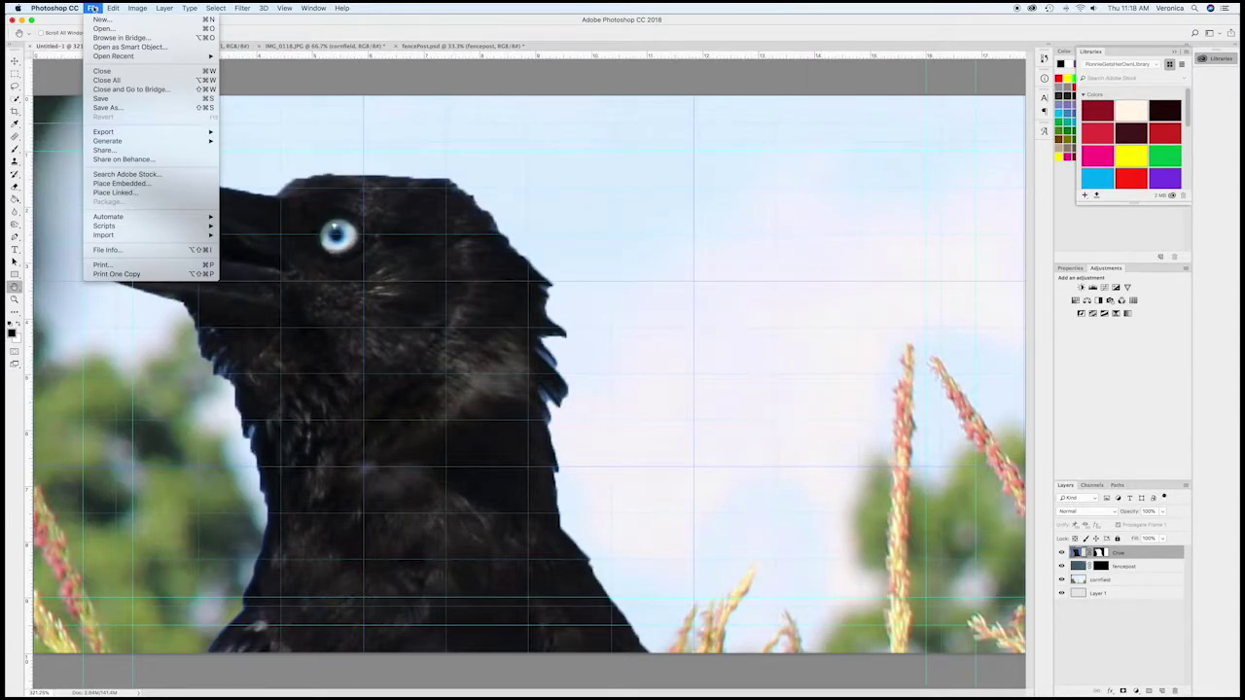
click(109, 107)
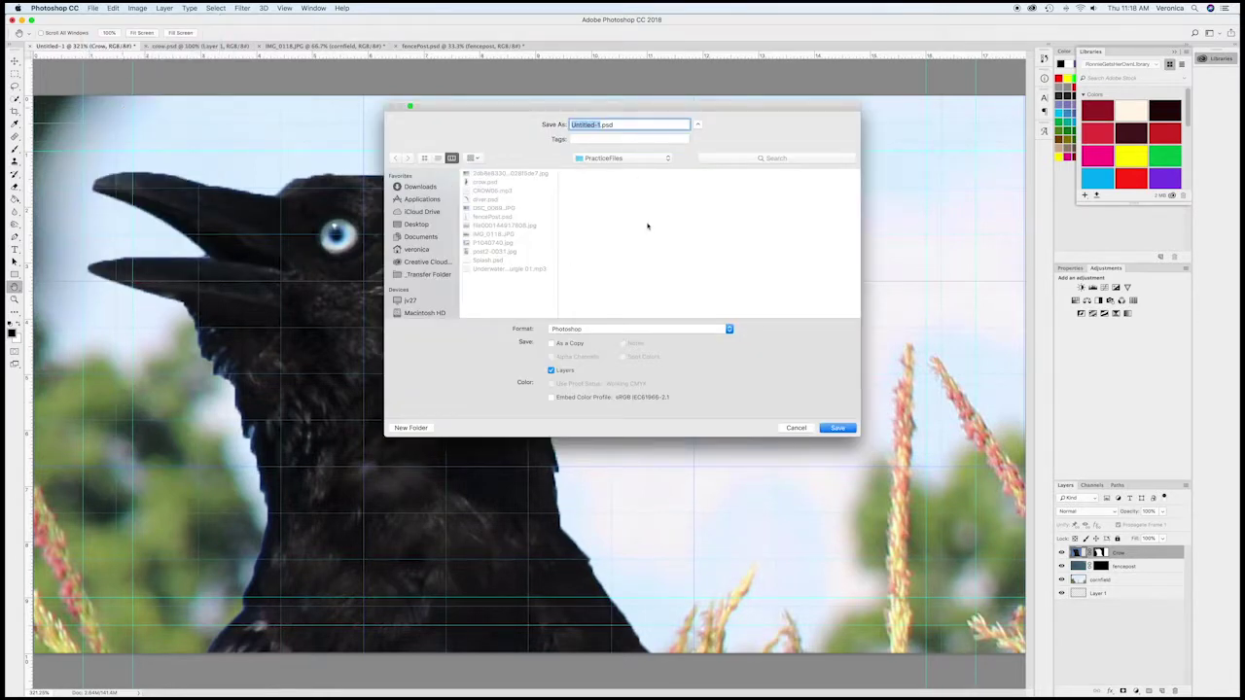
text(crowinfile)
text(d)
click(837, 428)
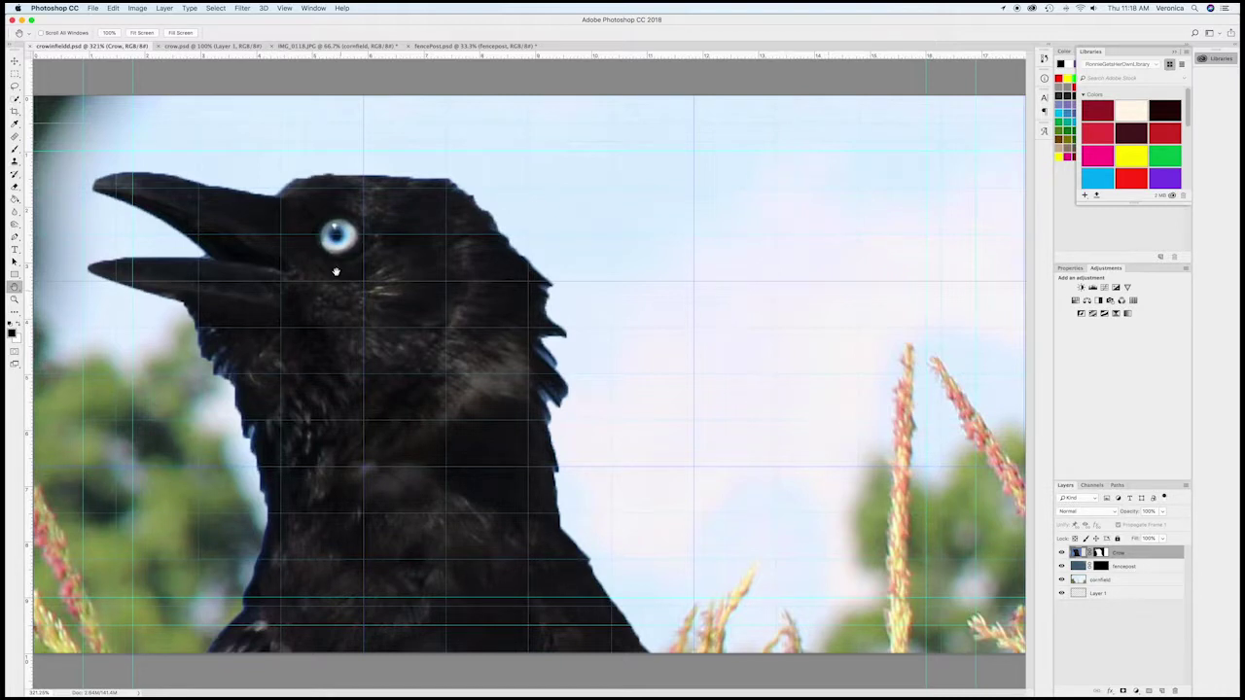
Step: Scale the cornfield layer proportionally to about 28%, keeping its upper-left corner at the canvas corner
click(15, 62)
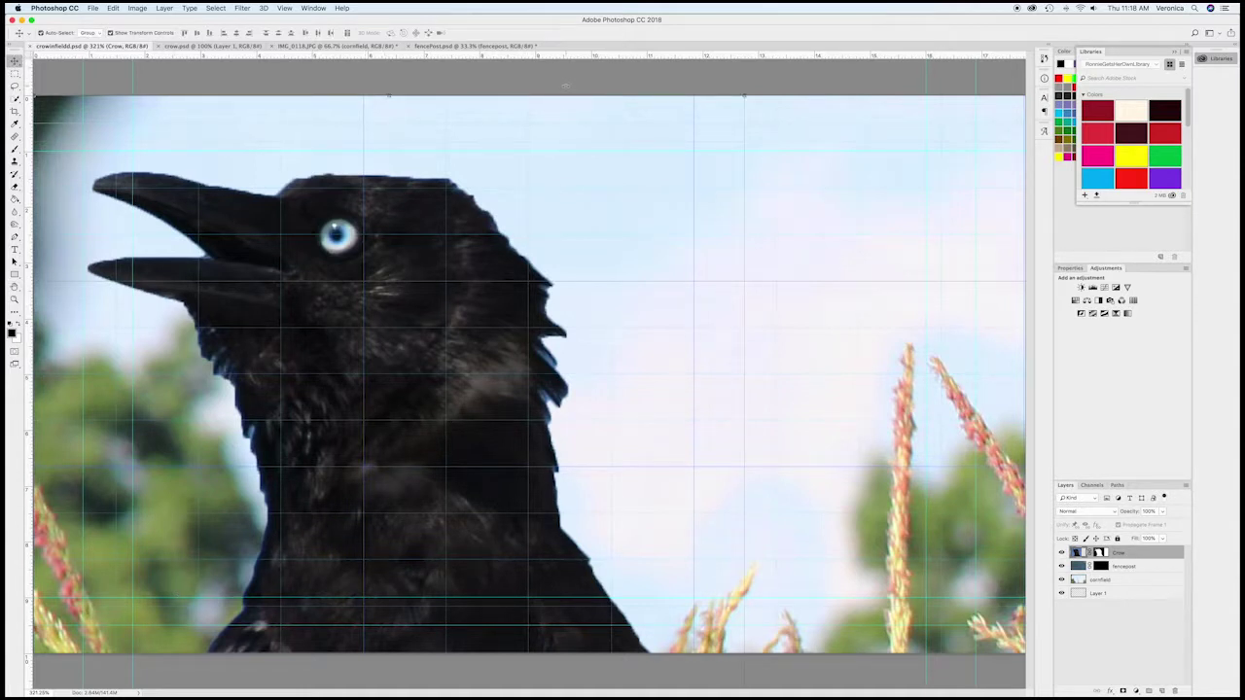
key(super+minus)
key(super+minus)
key(super+minus)
key(super+minus)
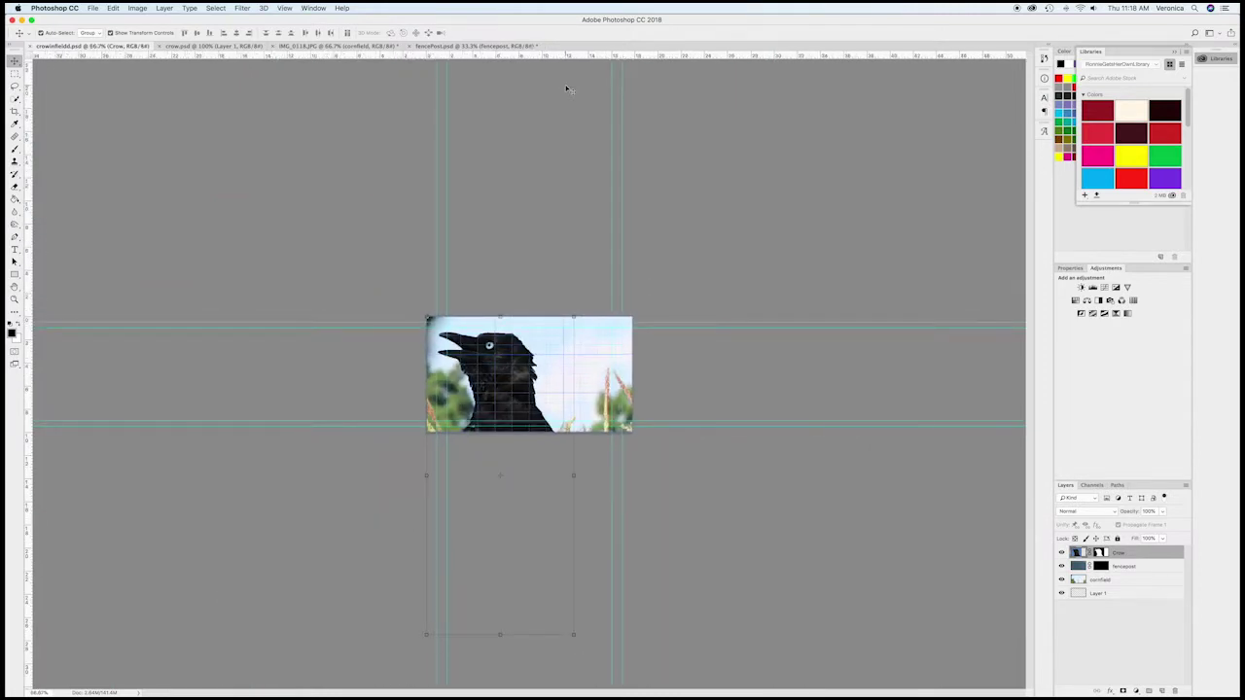
key(super+minus)
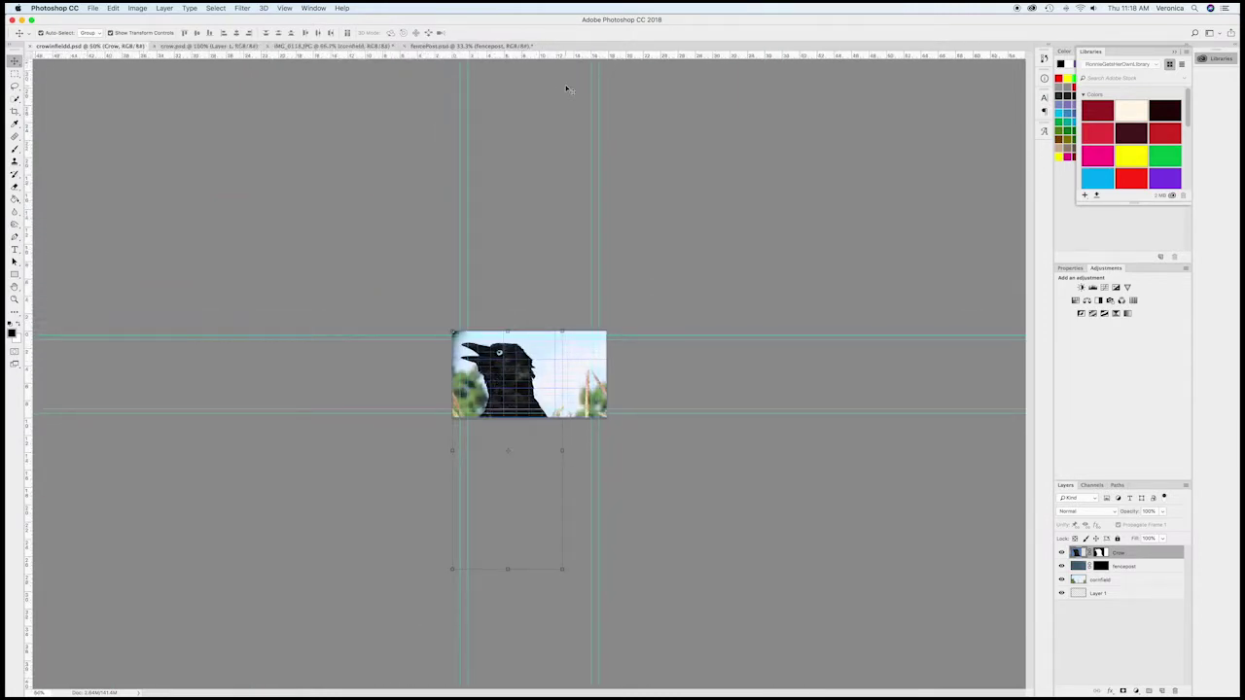
click(1141, 582)
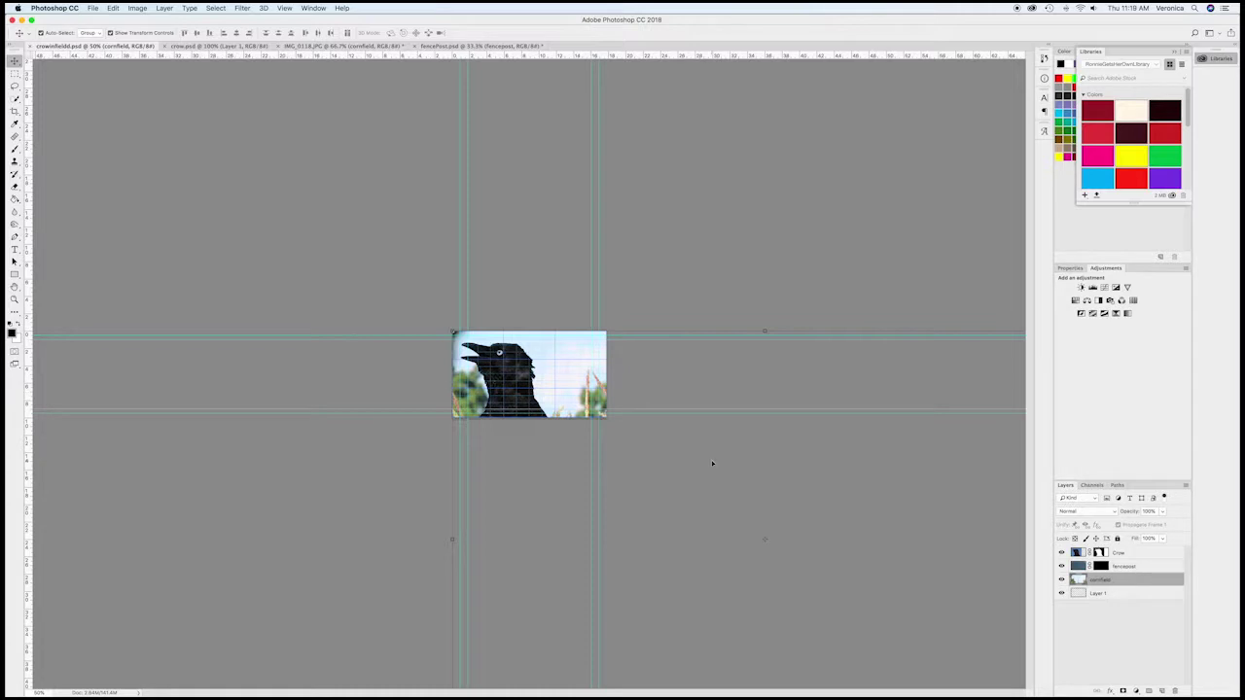
key(super+minus)
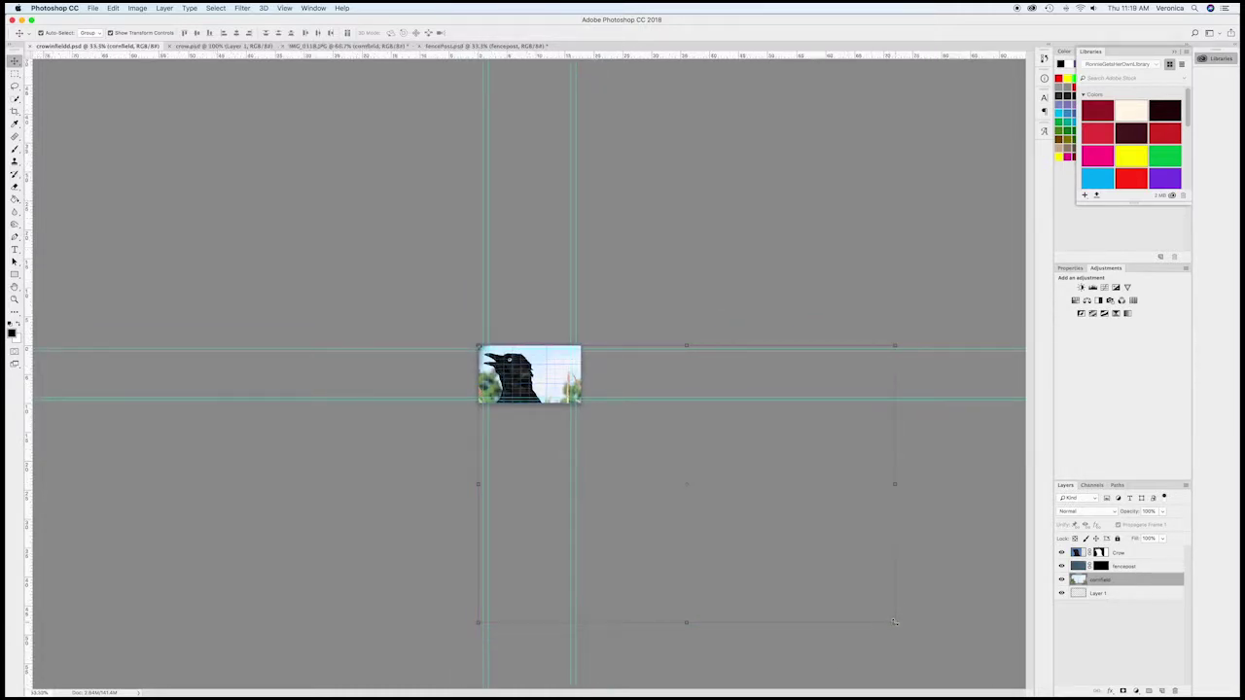
drag(894, 622, 598, 420)
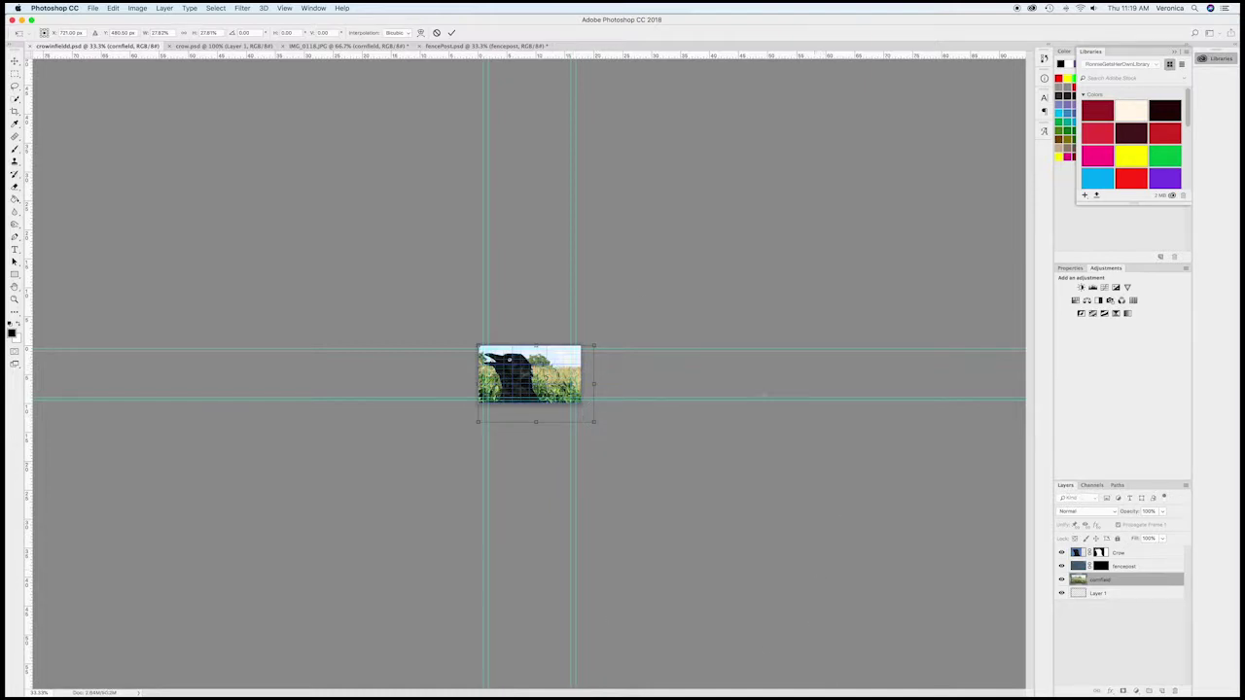
click(451, 32)
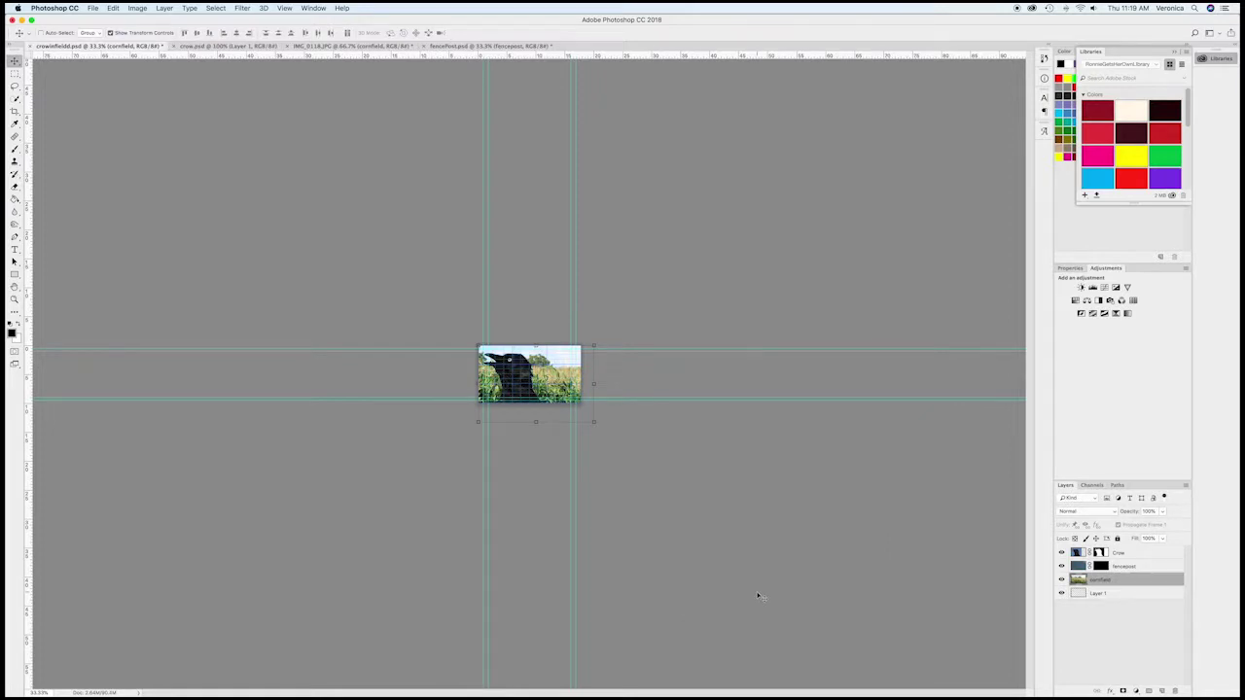
Step: Rotate the cornfield layer slightly counterclockwise to about -0.4° and shift it left and up so it covers the whole canvas
key(super+equal)
key(super+equal)
key(super+equal)
key(super+equal)
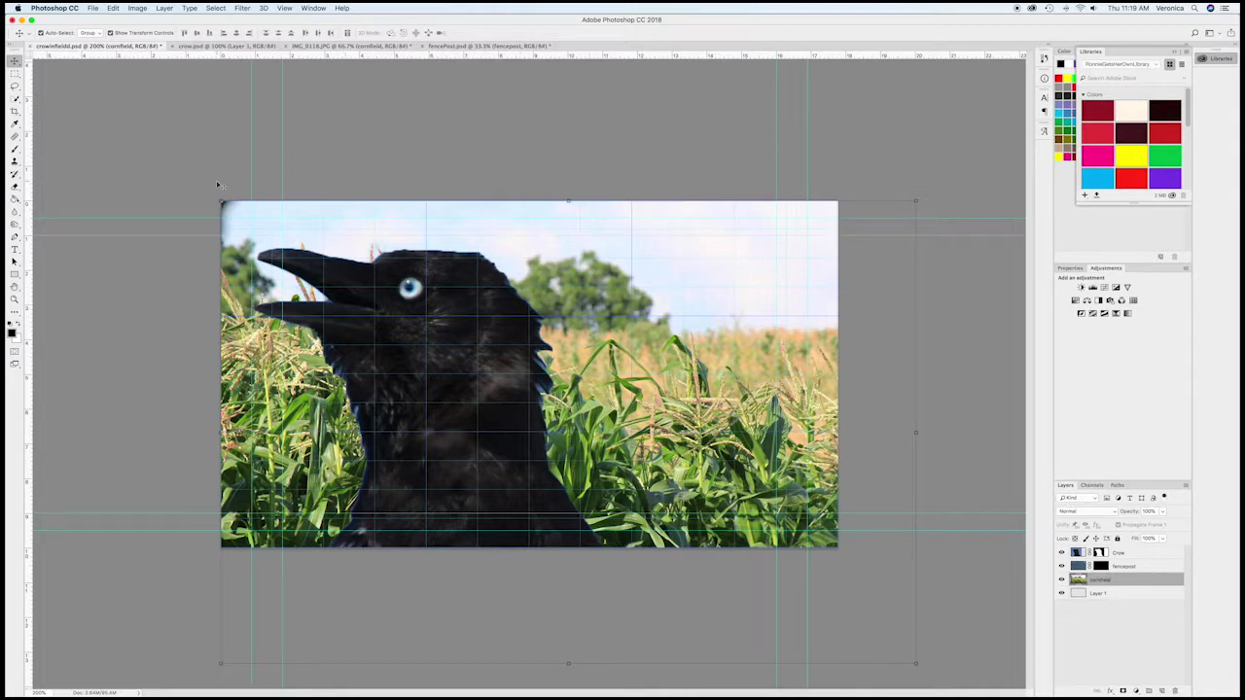
drag(218, 193, 205, 200)
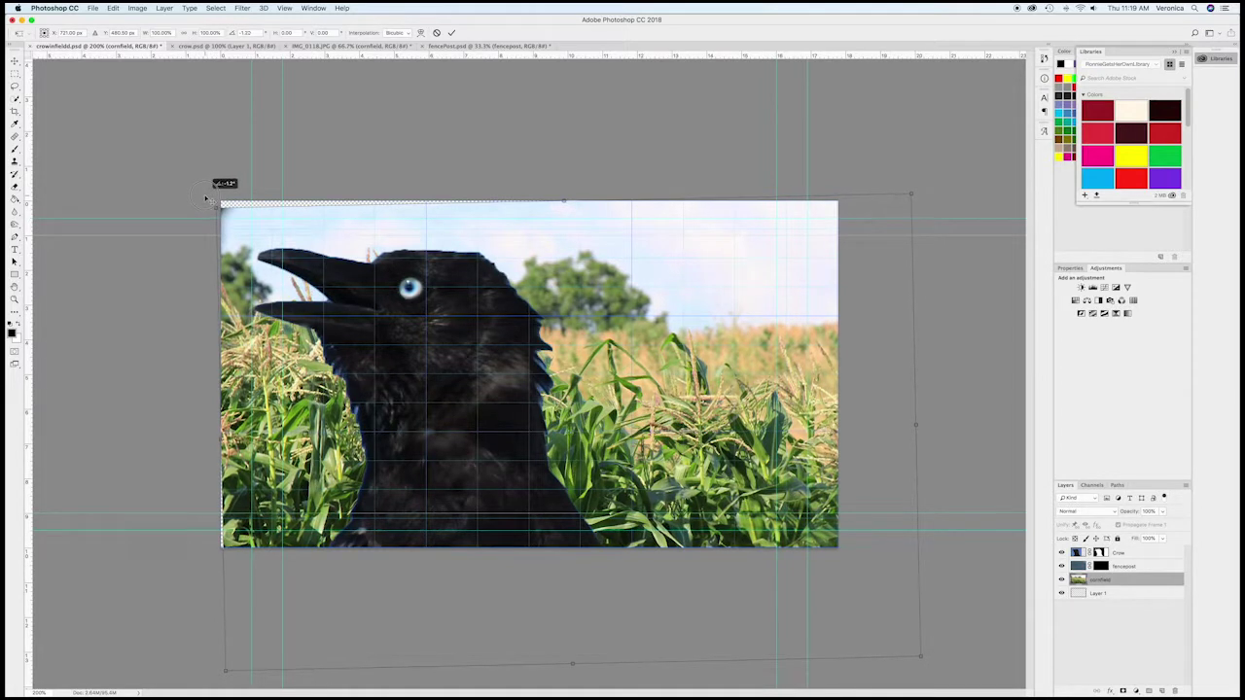
drag(205, 199, 194, 205)
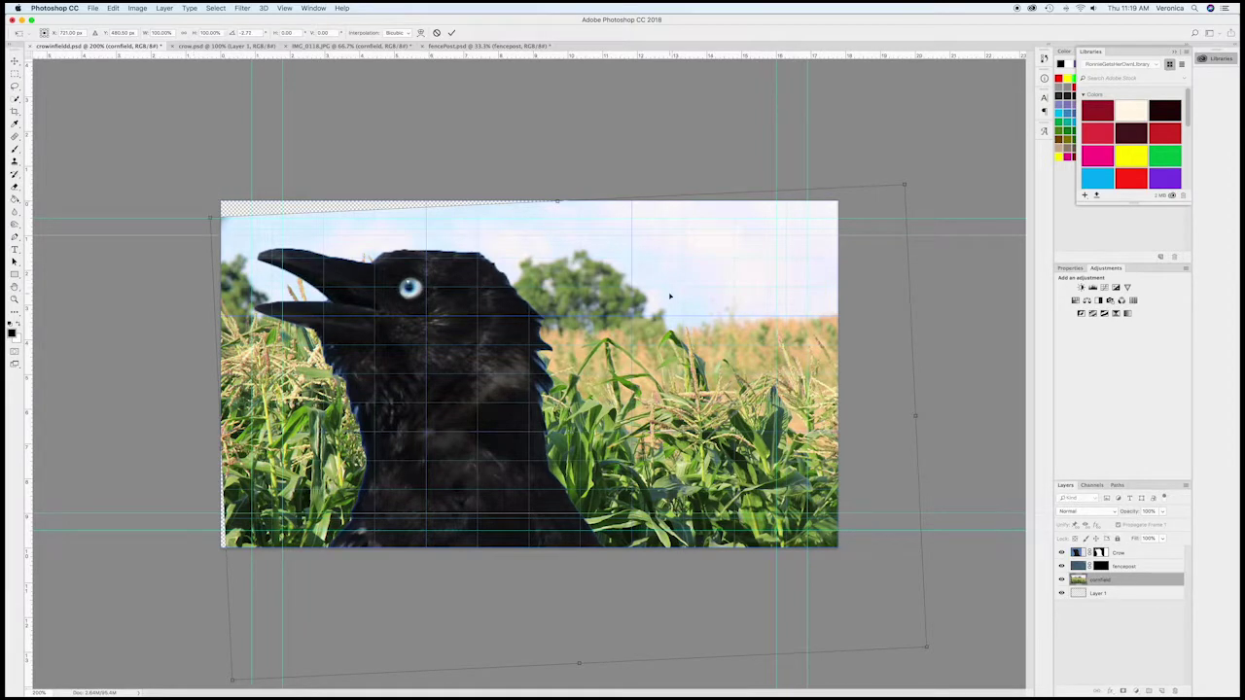
drag(669, 296, 589, 287)
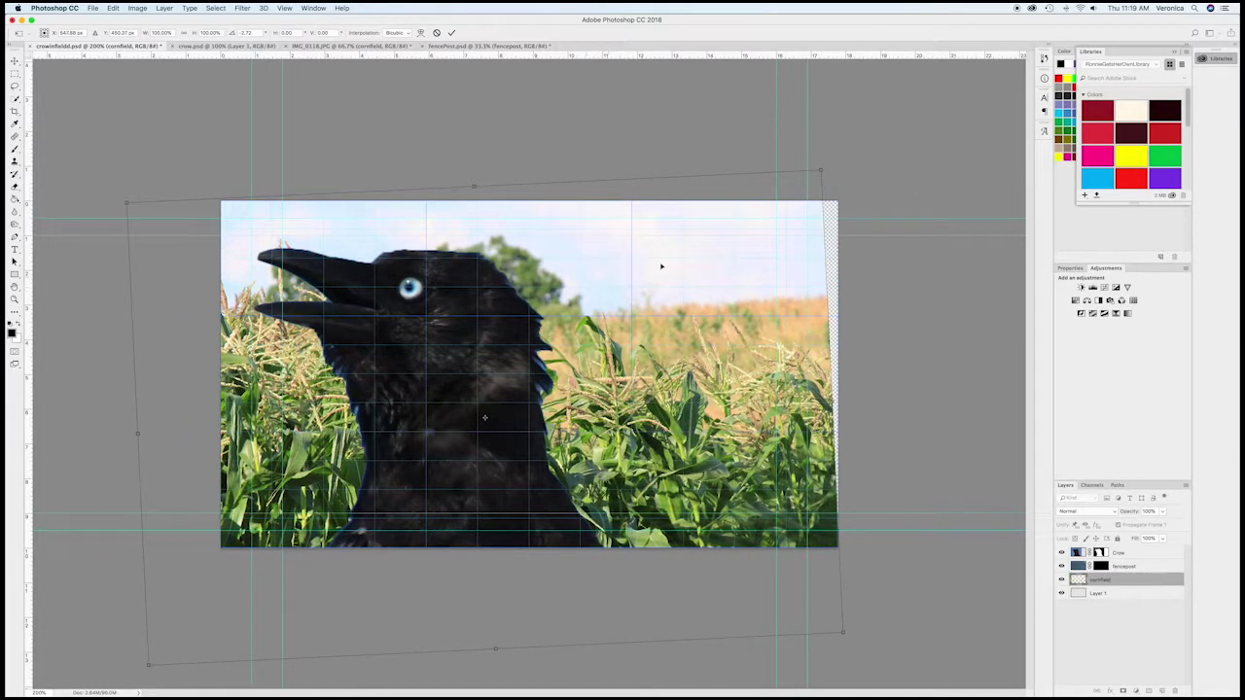
drag(835, 159, 848, 174)
drag(707, 269, 731, 271)
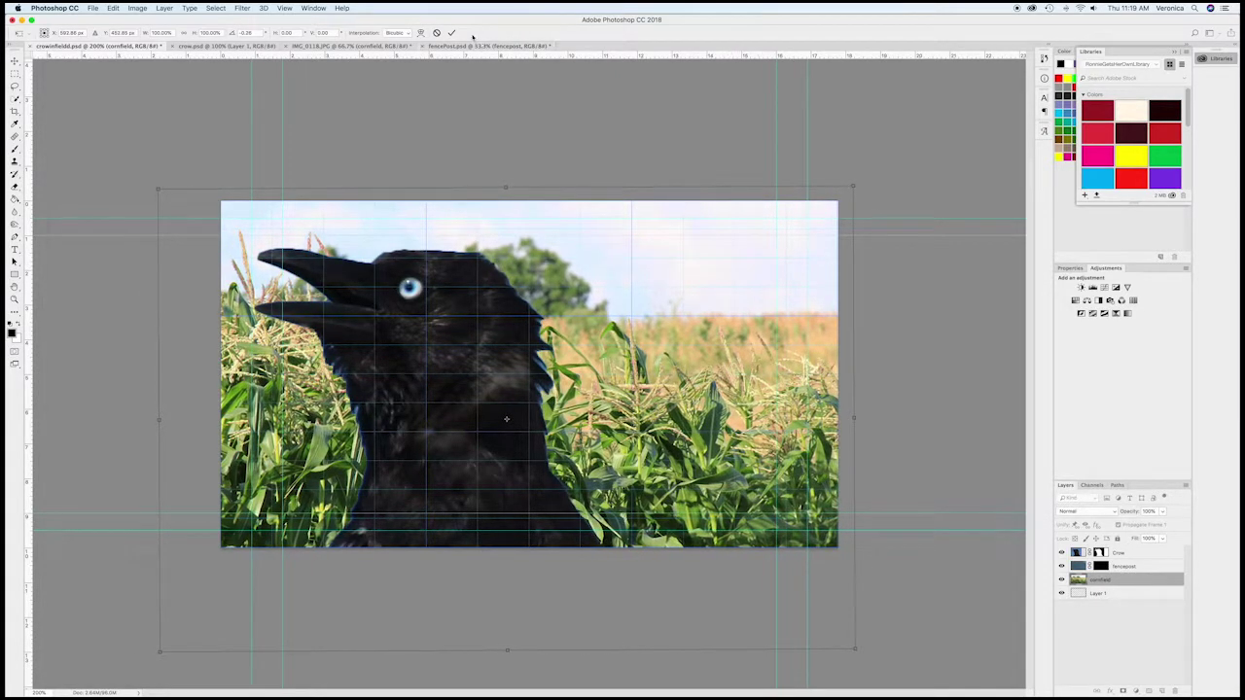
click(451, 32)
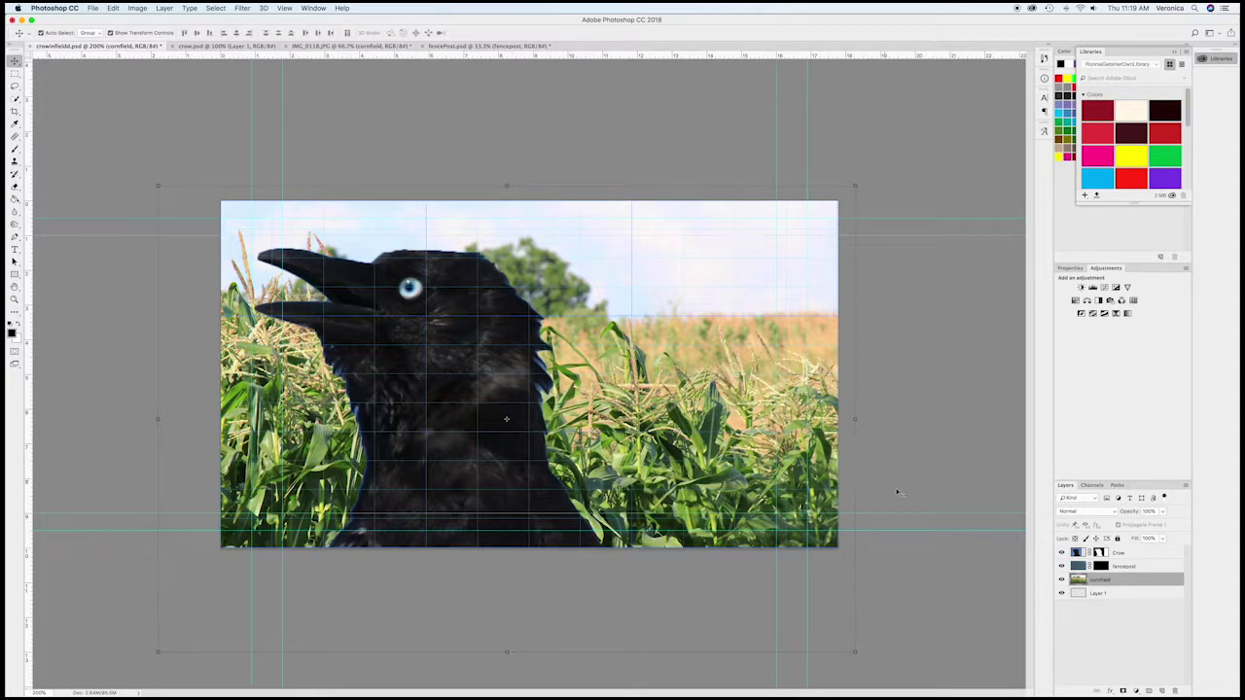
Step: Scale the fencepost layer proportionally to about 27% and move it down so the post sits near the canvas's lower edge
click(1141, 568)
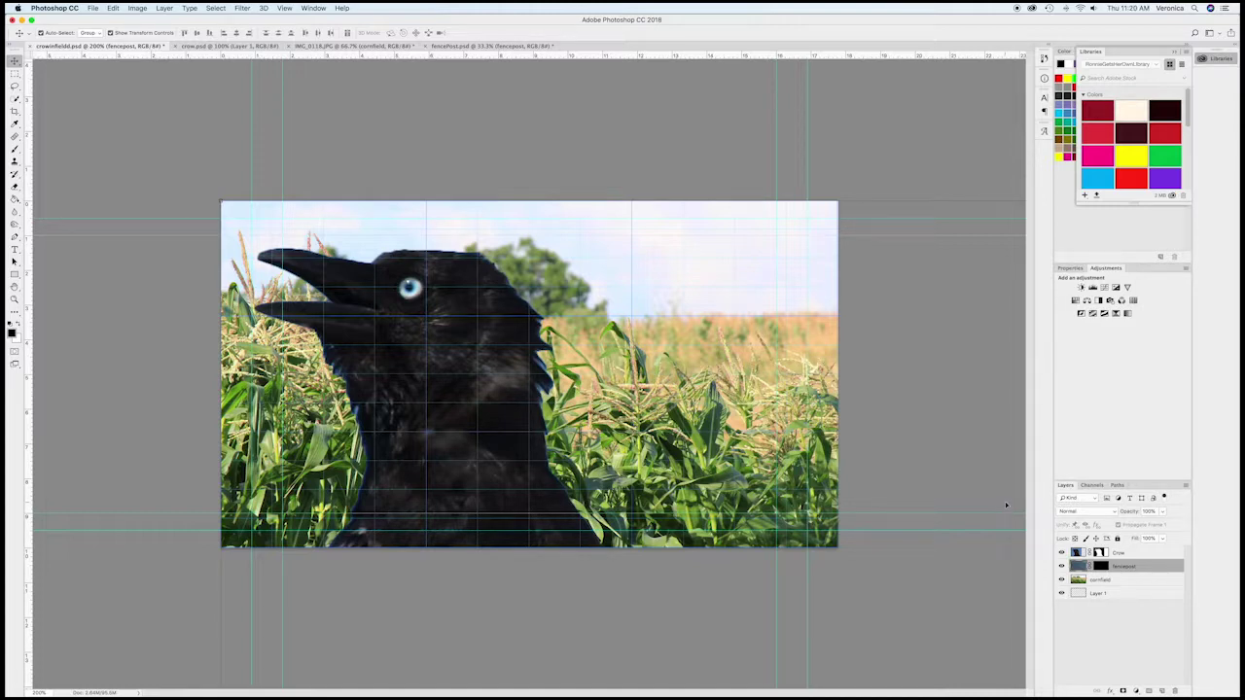
key(super+minus)
key(super+minus)
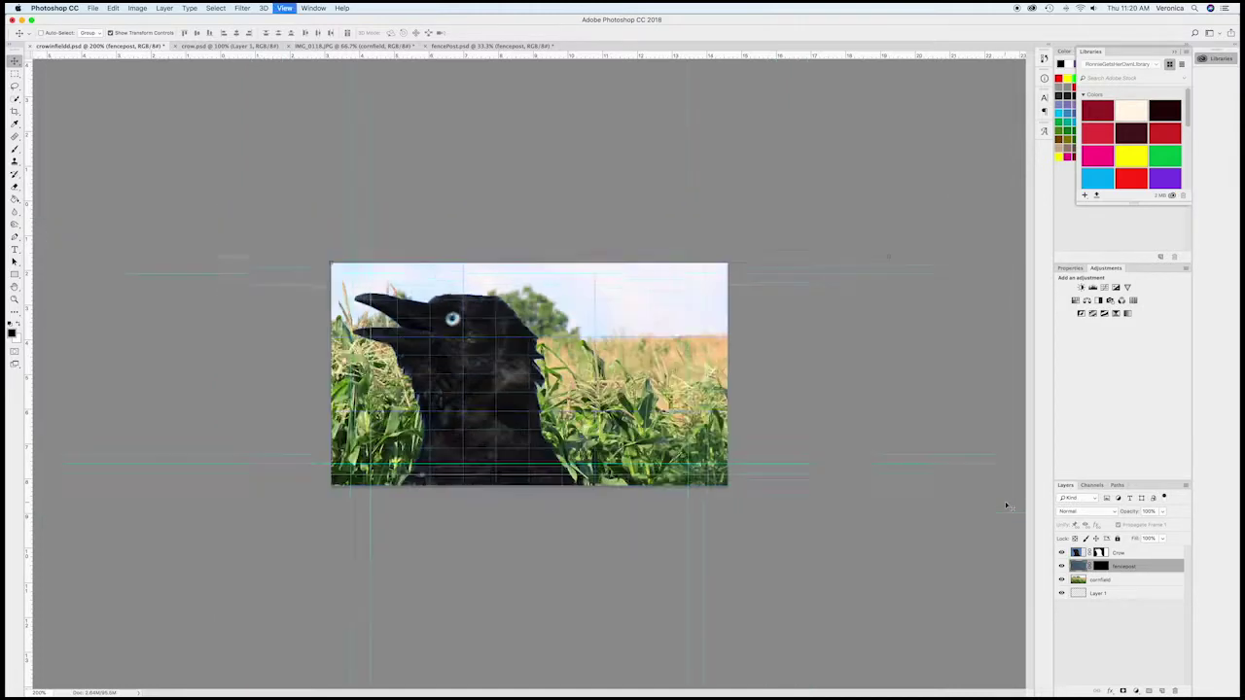
key(super+minus)
key(super+minus)
key(super+minus)
key(super+minus)
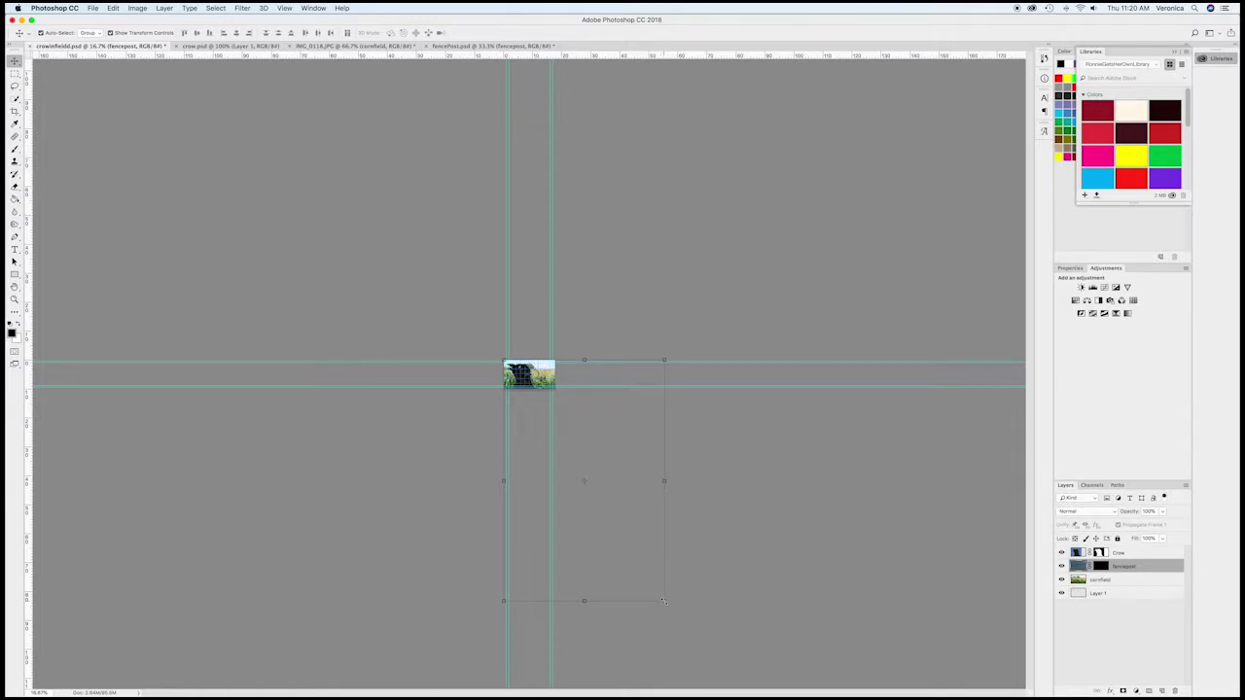
drag(664, 601, 547, 422)
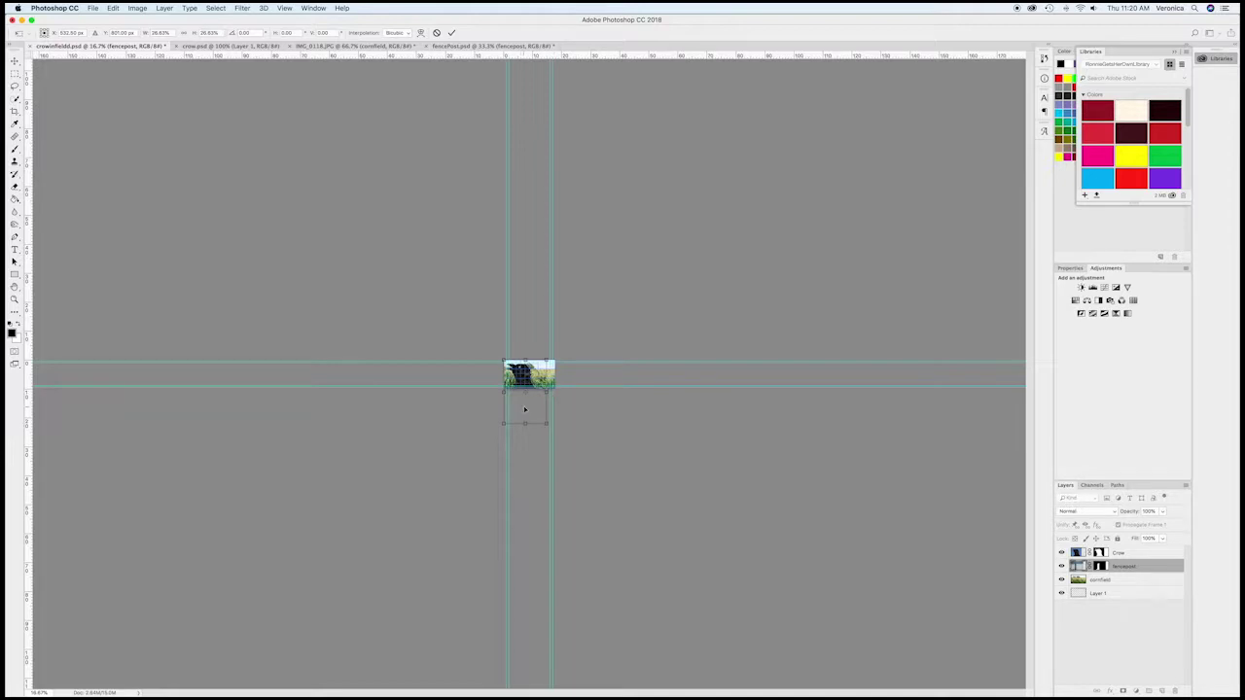
drag(524, 407, 525, 423)
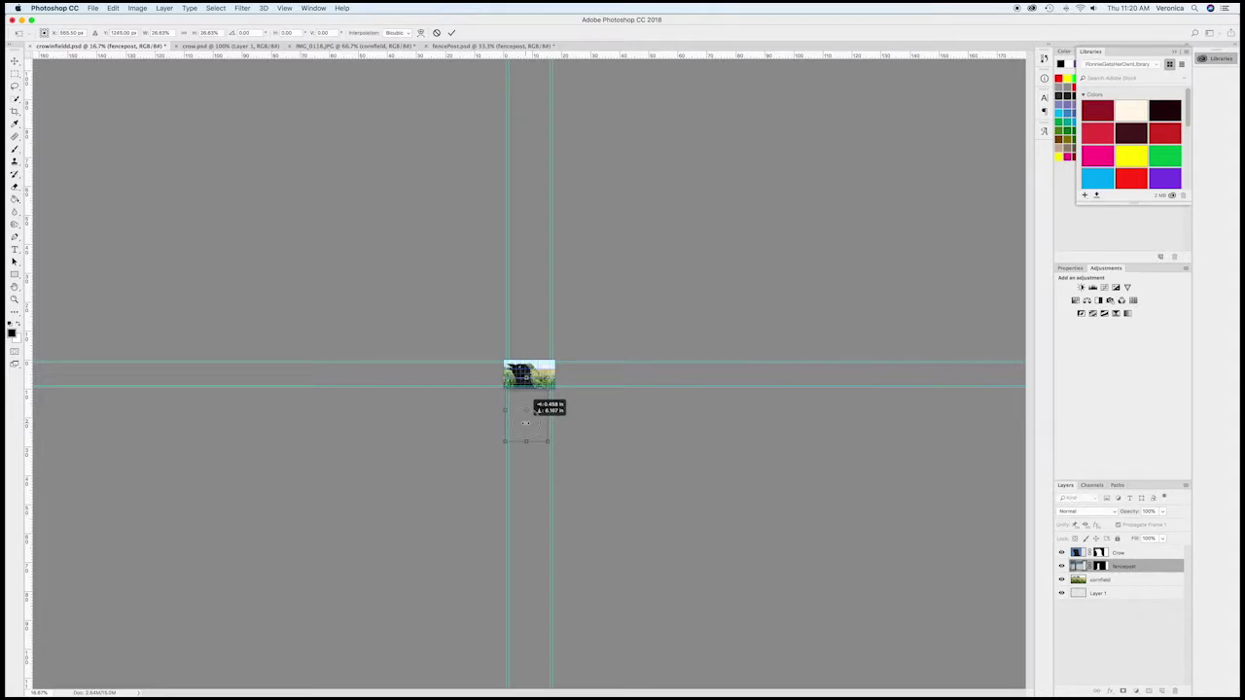
drag(526, 423, 526, 423)
click(451, 32)
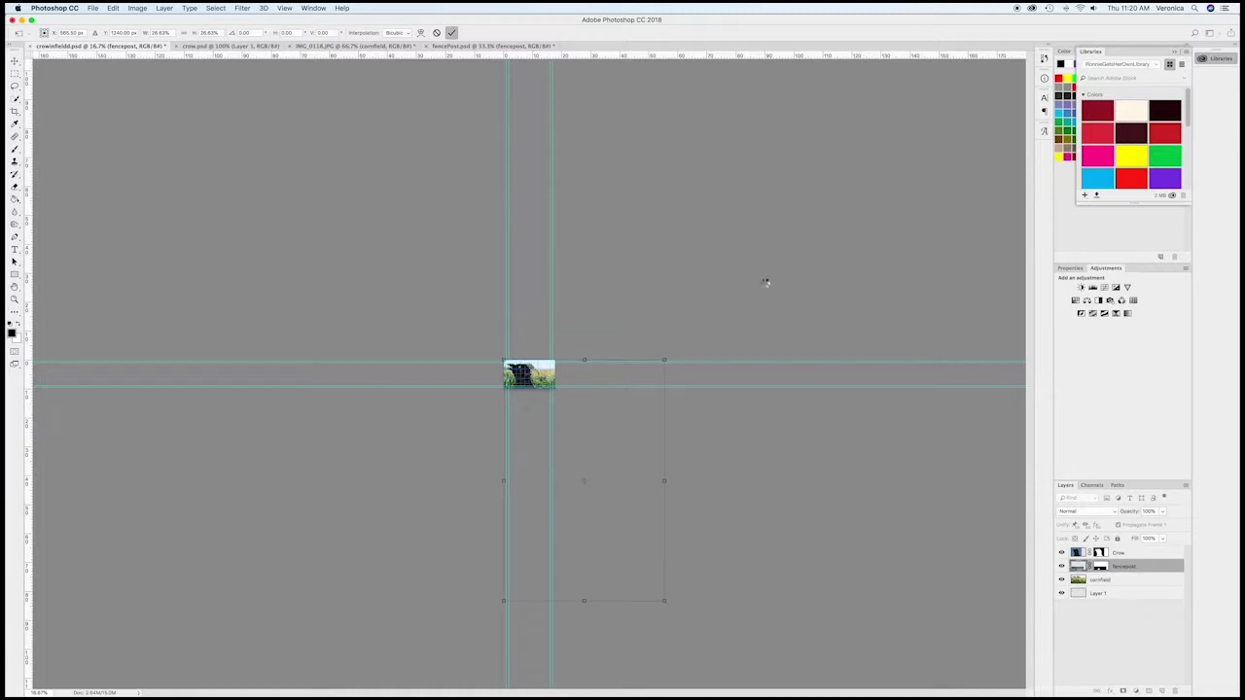
Step: Hide the Crow layer and move the fence post up and right so its top stands in the cornfield, right of centre
key(super+plus)
key(super+plus)
key(super+plus)
key(super+plus)
key(super+plus)
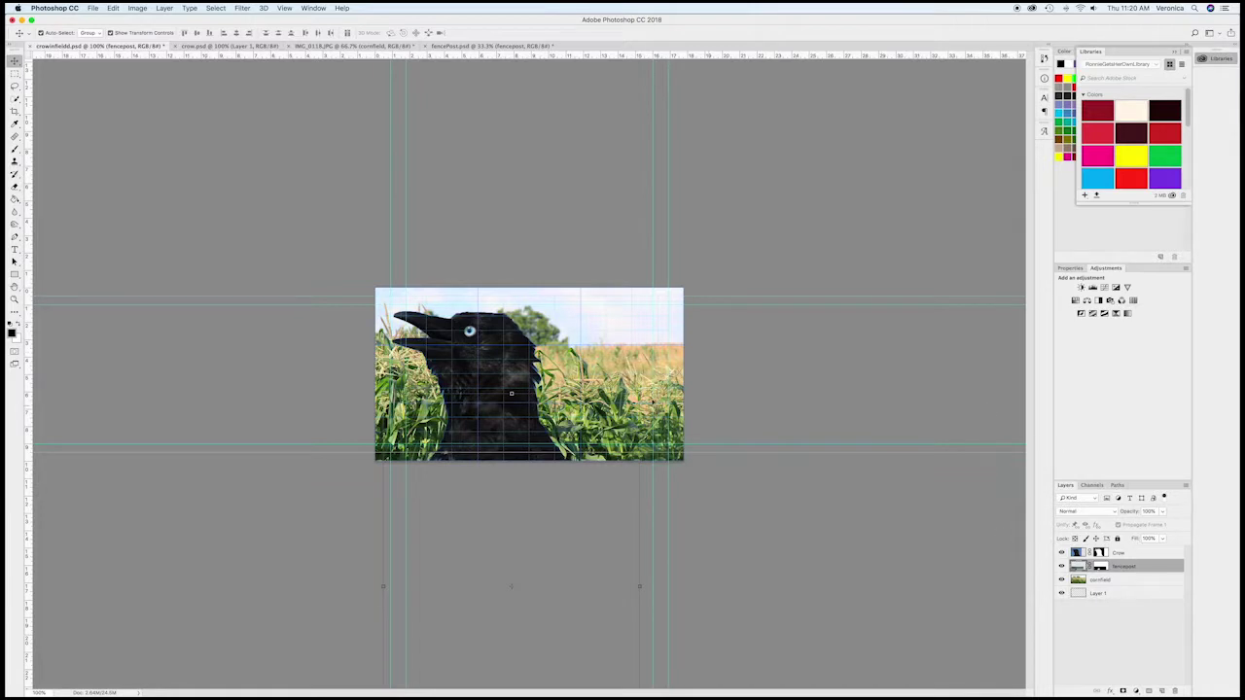
click(1062, 553)
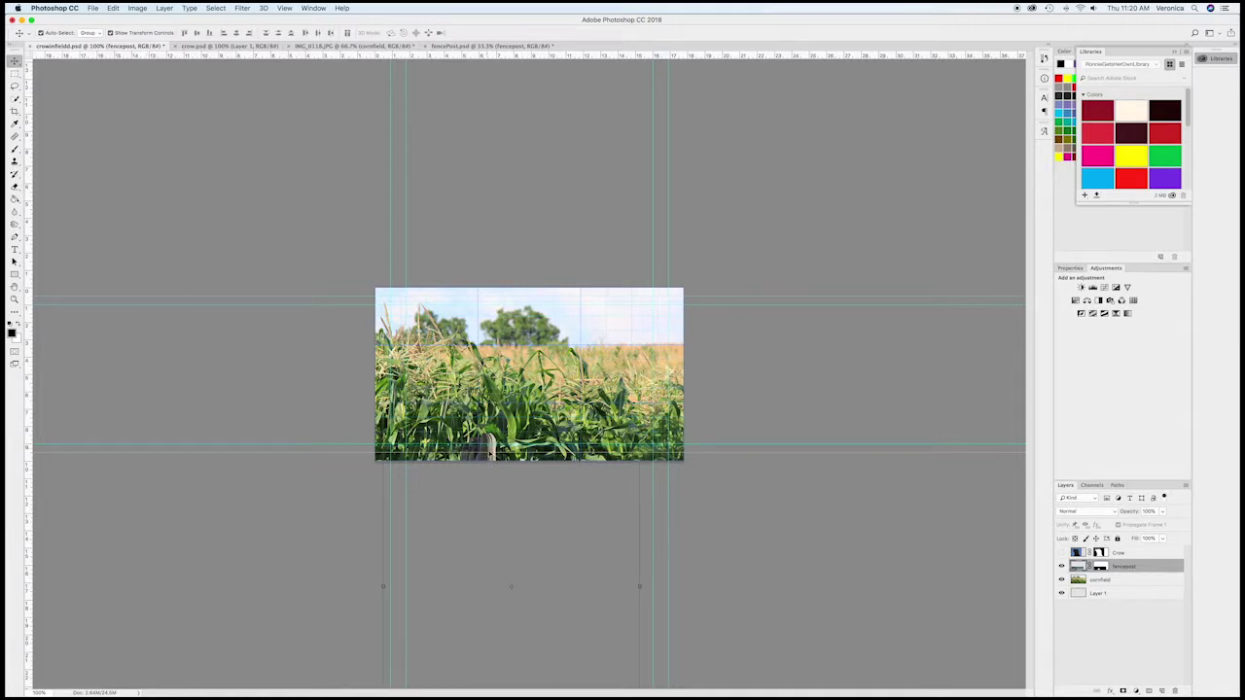
drag(487, 459, 574, 416)
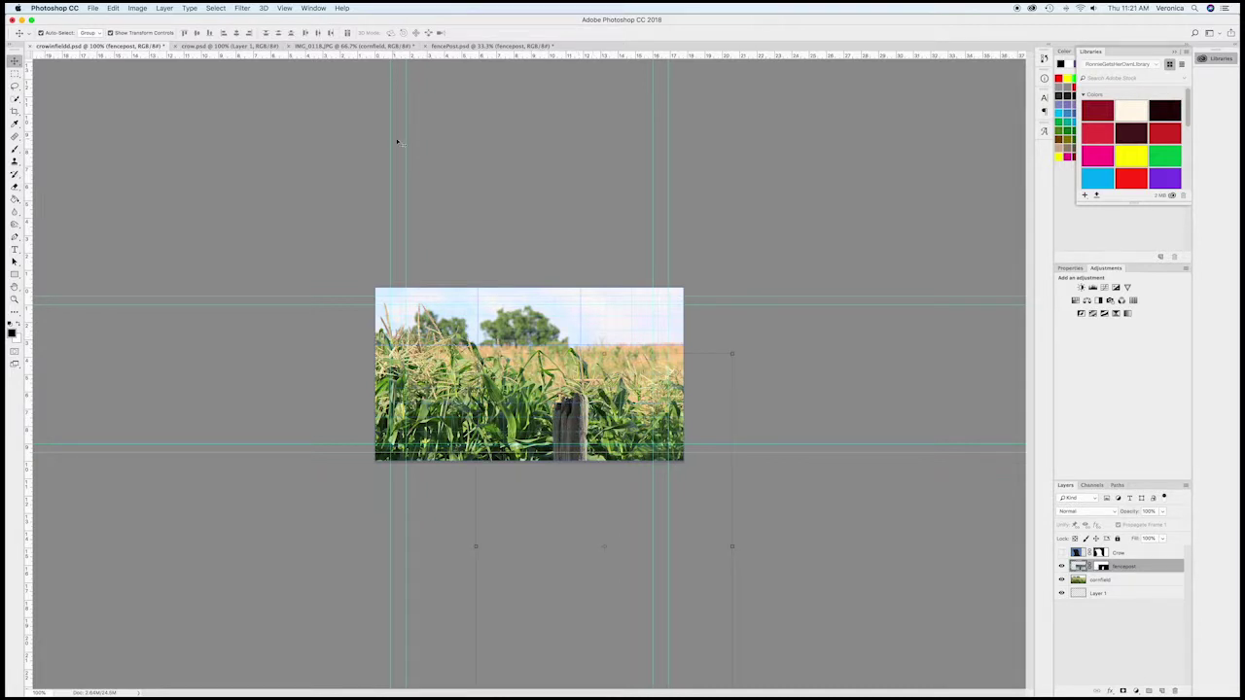
Step: Show the Crow layer, scale it proportionally to about 30% and move the bird over the fence post
click(1146, 552)
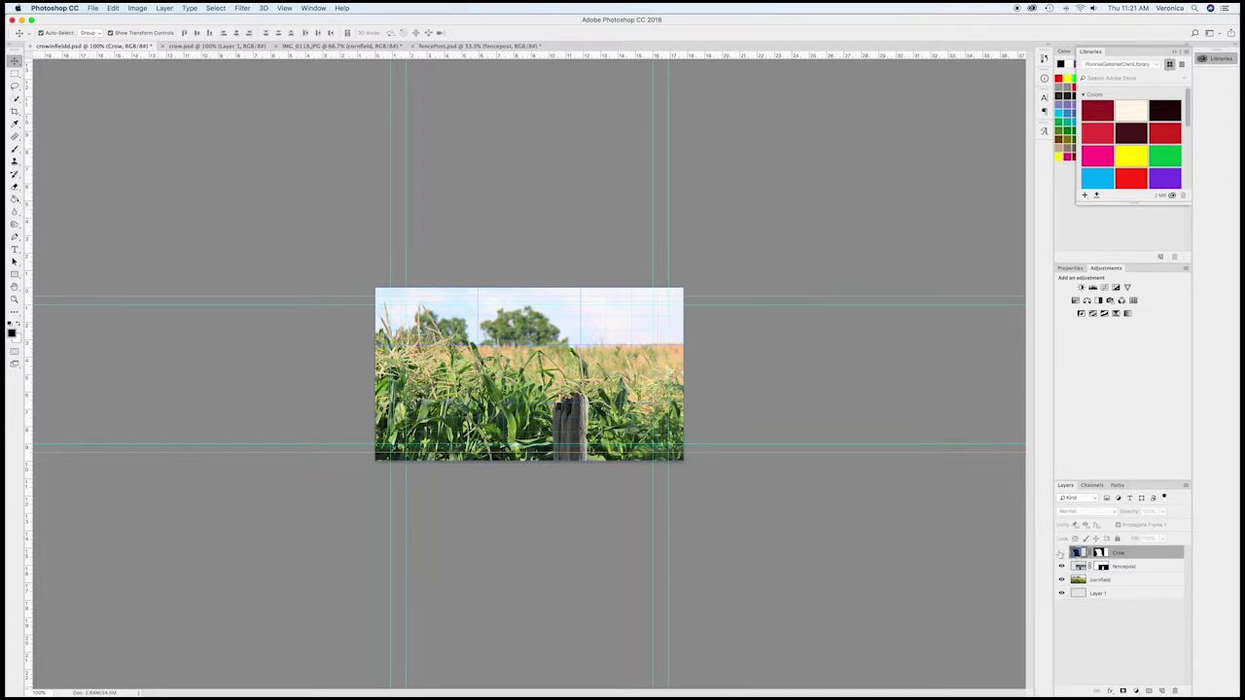
click(1061, 552)
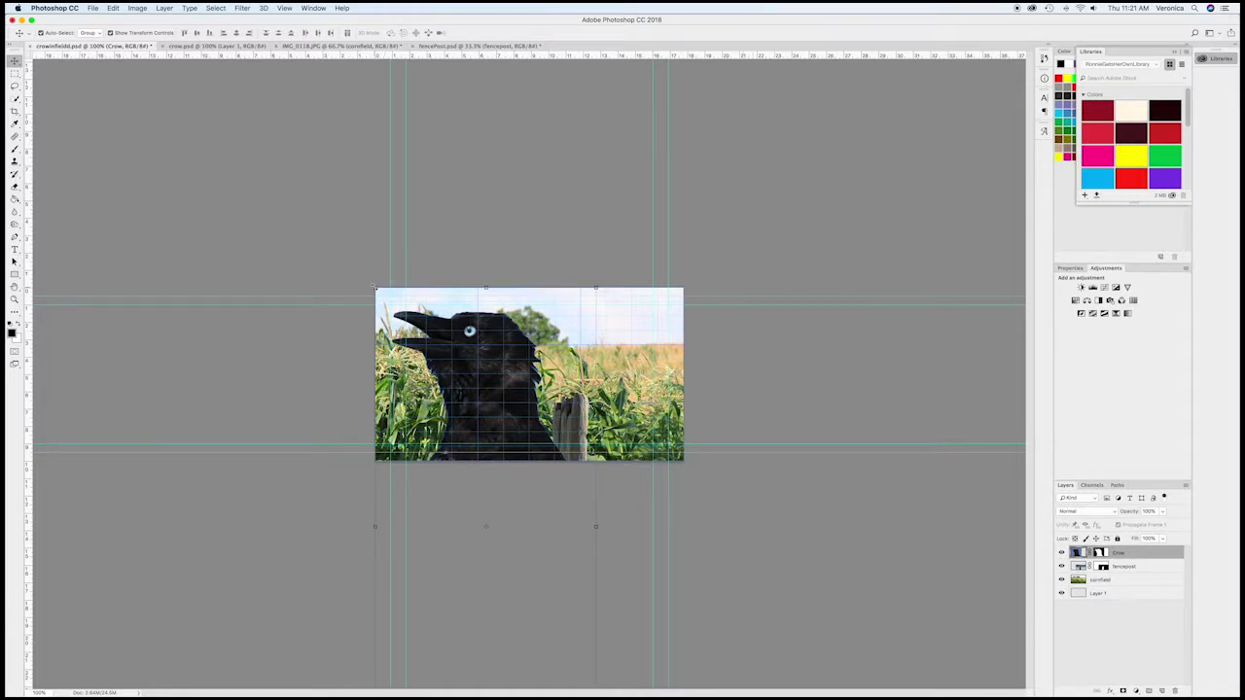
drag(375, 288, 459, 402)
drag(511, 548, 562, 361)
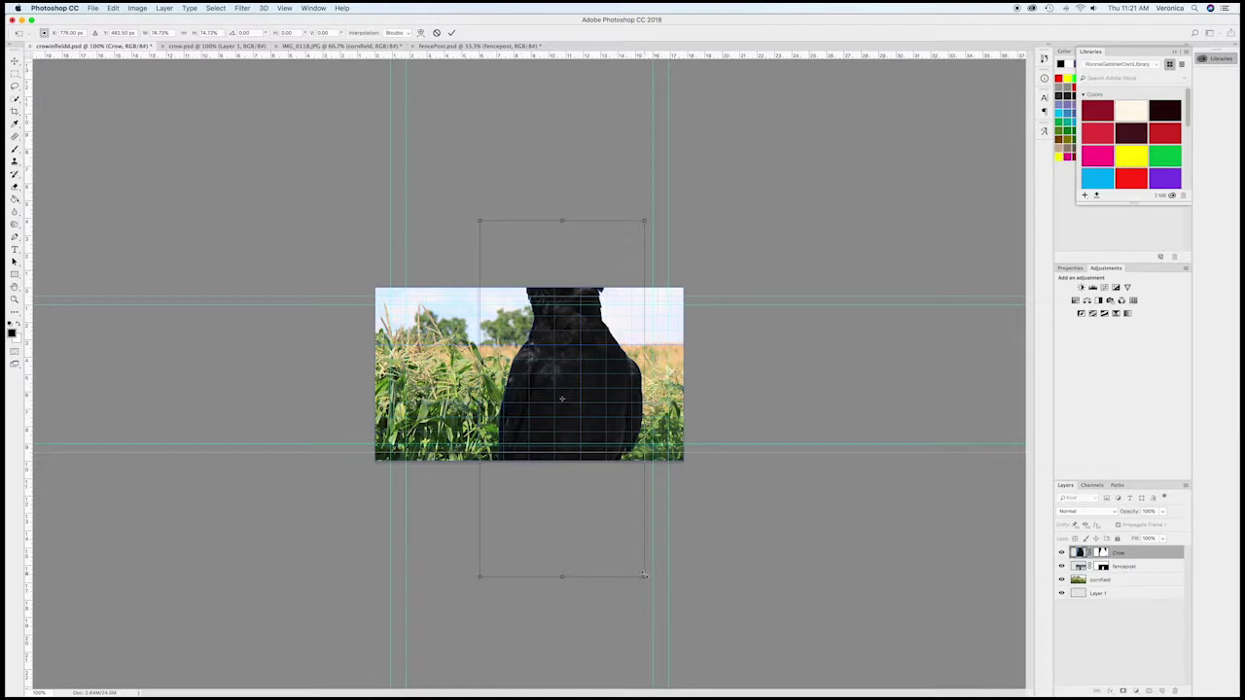
drag(645, 576, 576, 428)
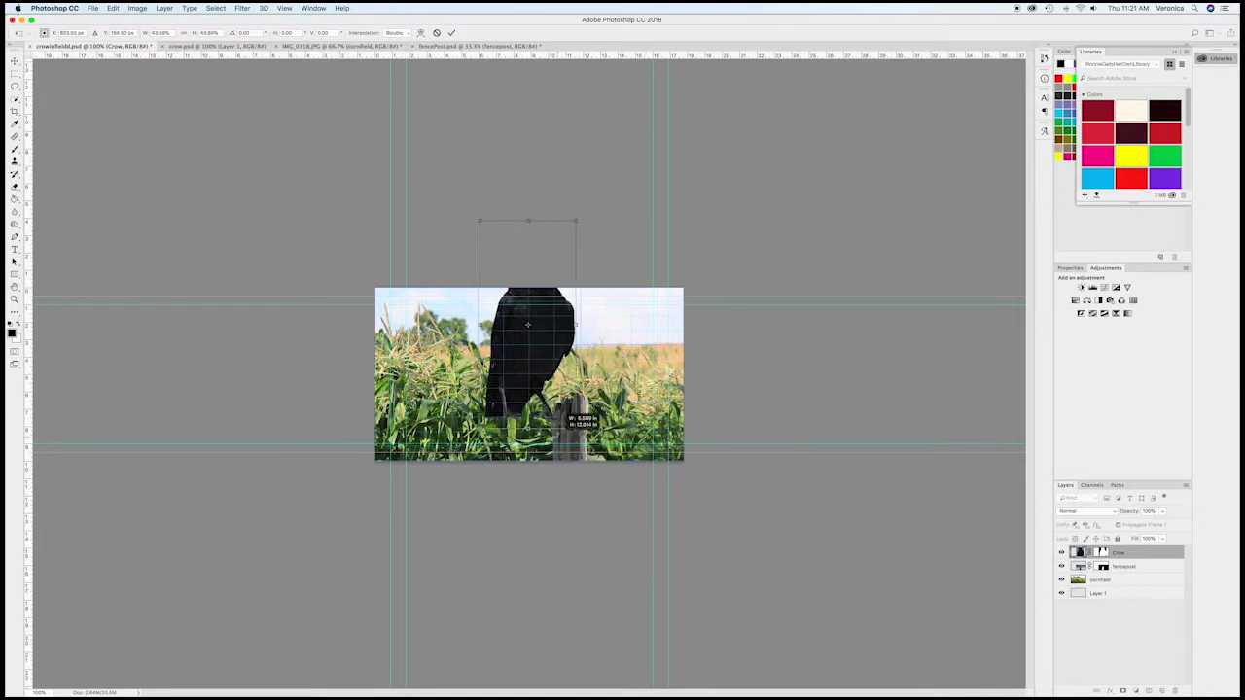
drag(510, 359, 549, 351)
drag(519, 221, 565, 283)
mouse_move(599, 344)
mouse_down()
mouse_move(588, 309)
mouse_move(603, 334)
mouse_up()
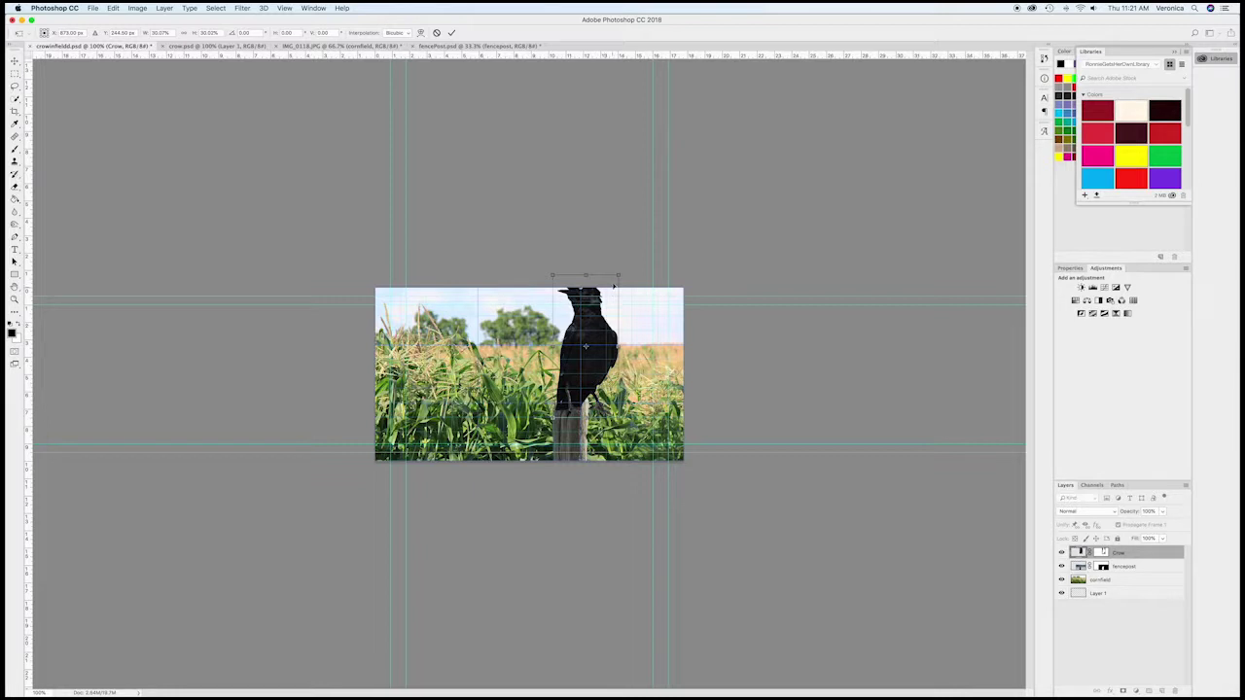
Step: Scale the Crow layer further to about 19% and position its feet on top of the fence post
drag(619, 275, 606, 300)
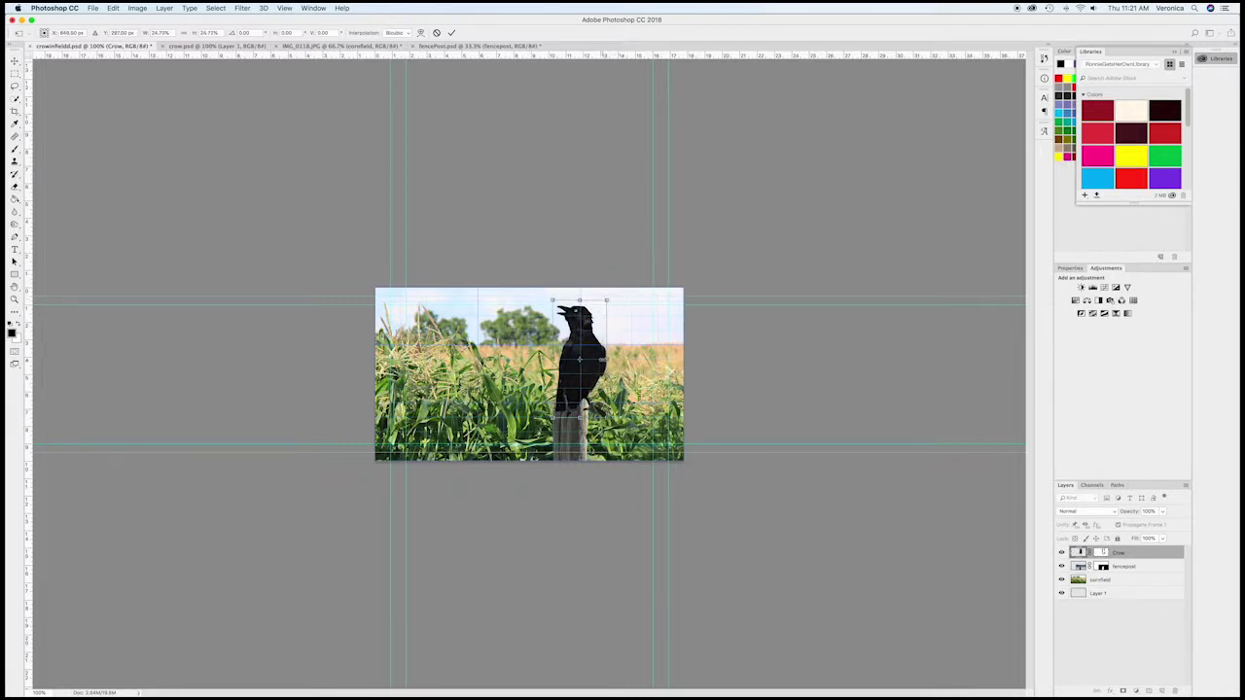
drag(590, 366, 589, 362)
drag(607, 407, 576, 372)
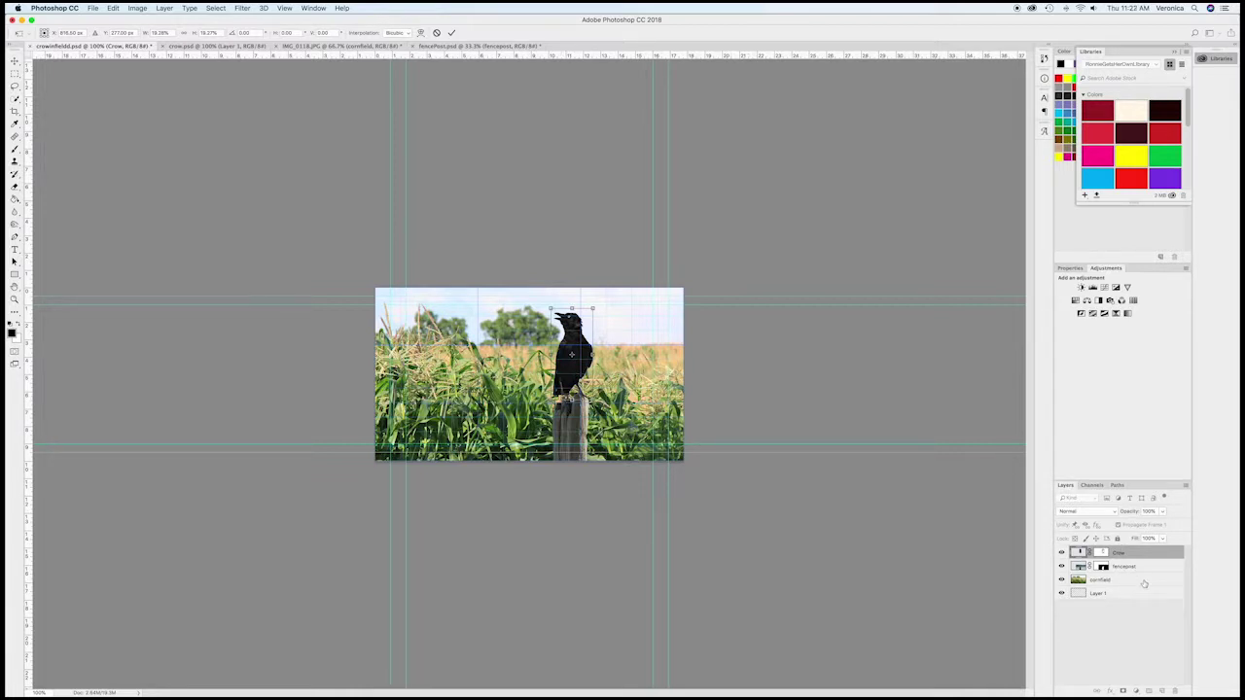
click(452, 33)
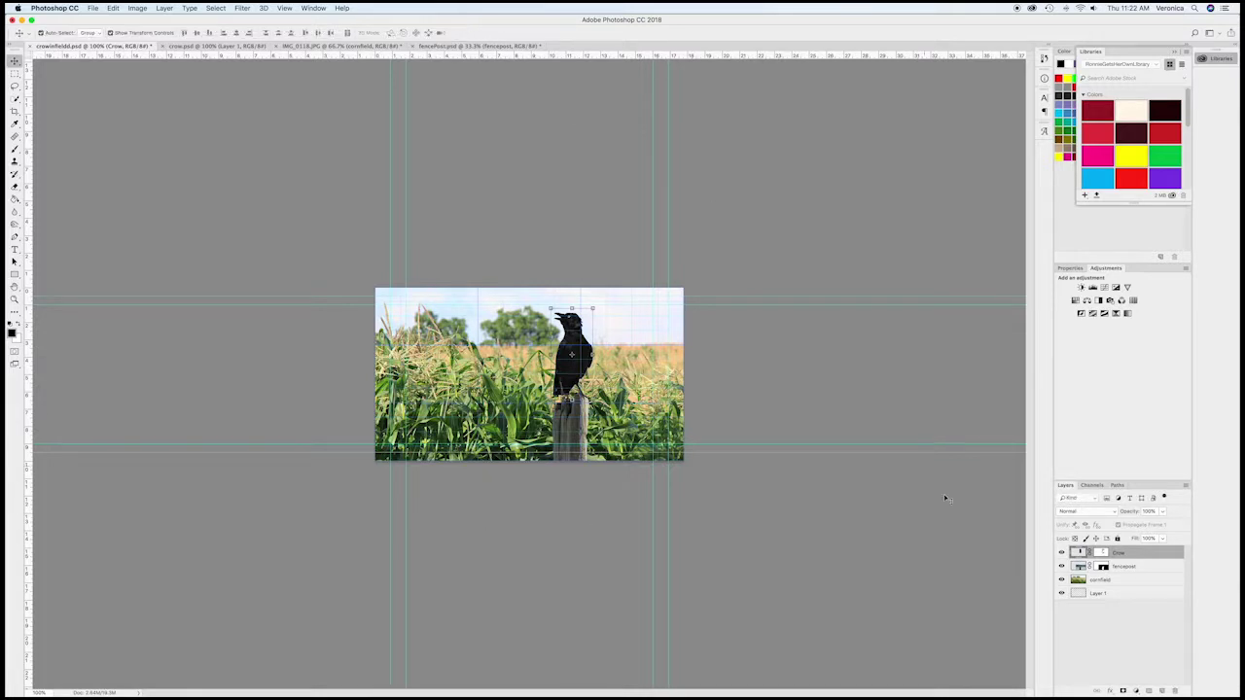
Step: Add a new layer named tail between the fencepost and cornfield layers
click(1162, 691)
drag(1133, 553, 1119, 587)
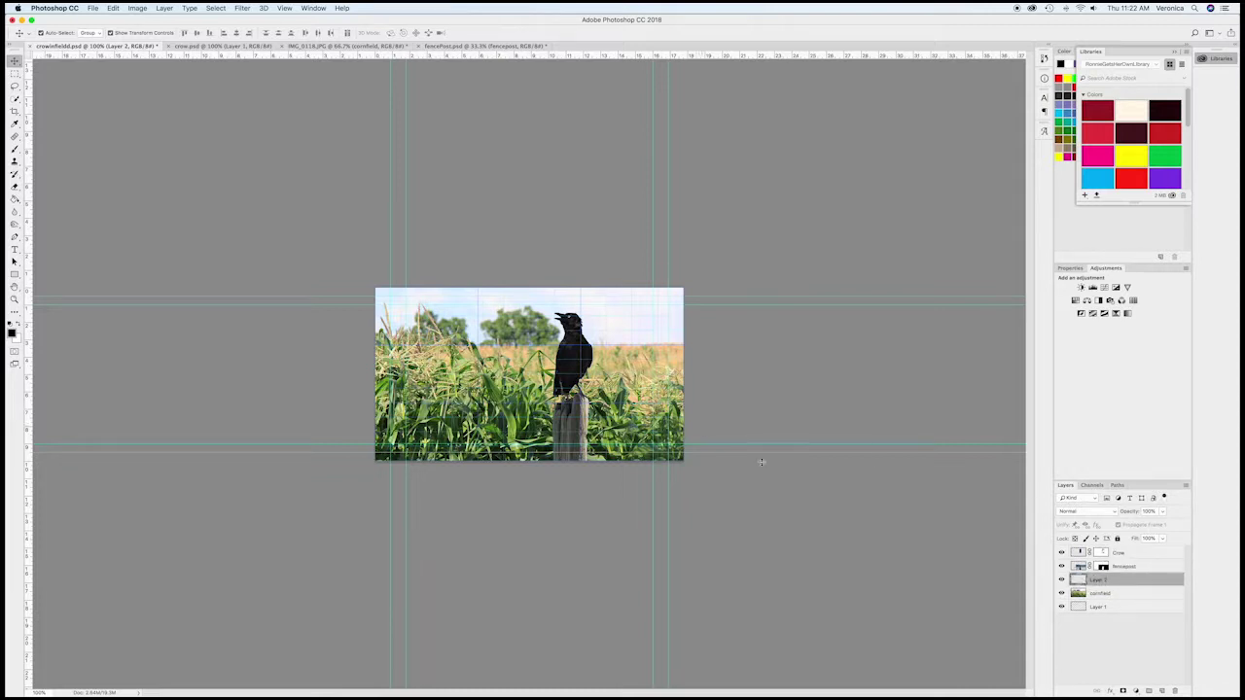
double_click(1098, 580)
text(text)
click(1137, 630)
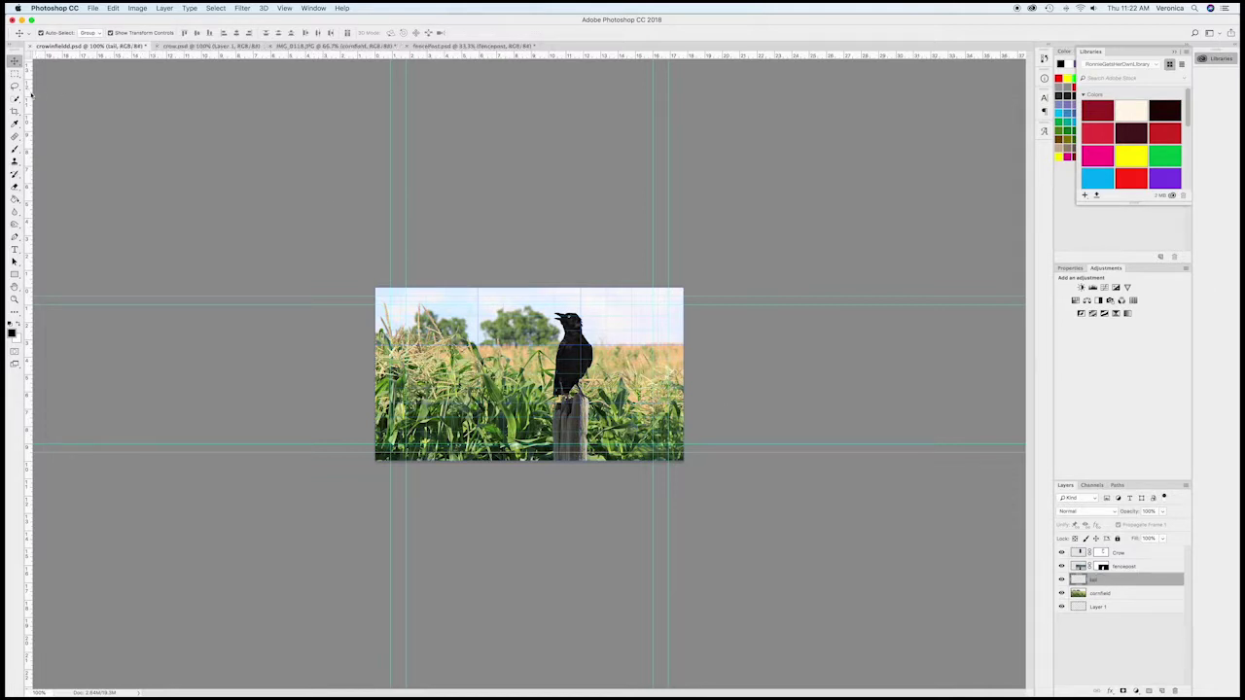
Step: Paint the crow's missing tail in black with the Brush on the tail layer and save the document
key(super+plus)
key(super+plus)
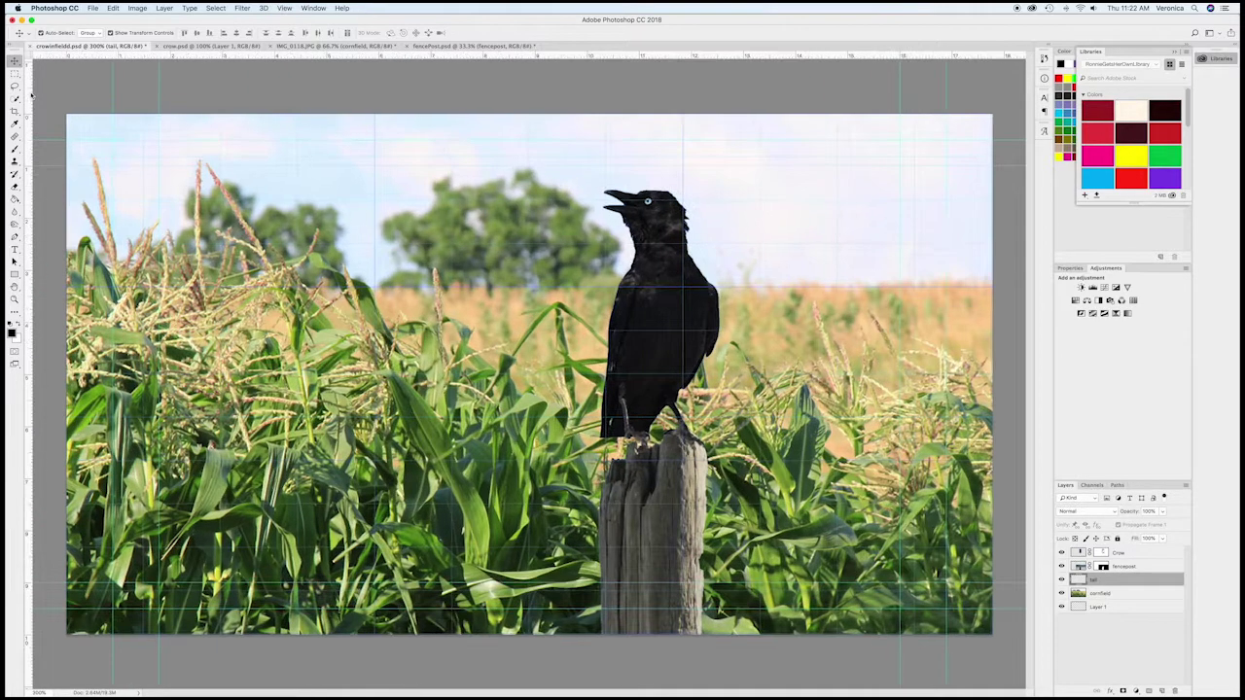
click(15, 148)
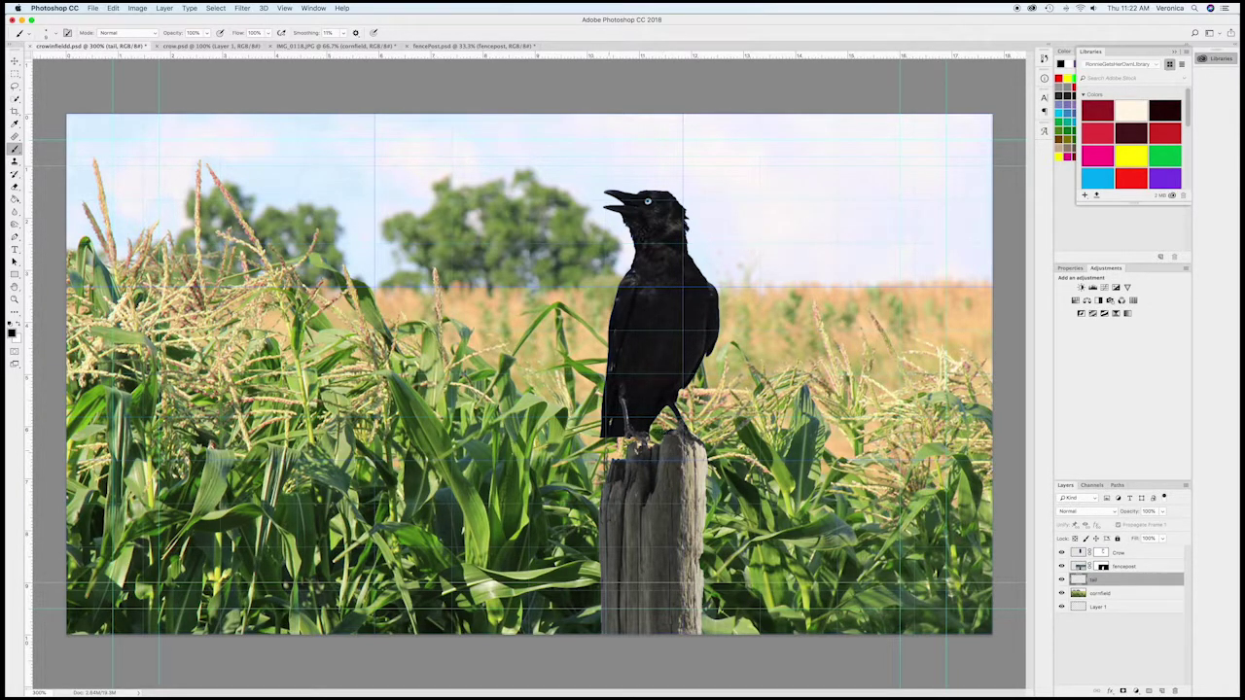
mouse_move(603, 439)
mouse_down()
mouse_move(603, 484)
mouse_move(609, 433)
mouse_move(608, 467)
mouse_move(624, 438)
mouse_move(635, 455)
mouse_move(644, 435)
mouse_move(612, 444)
mouse_up()
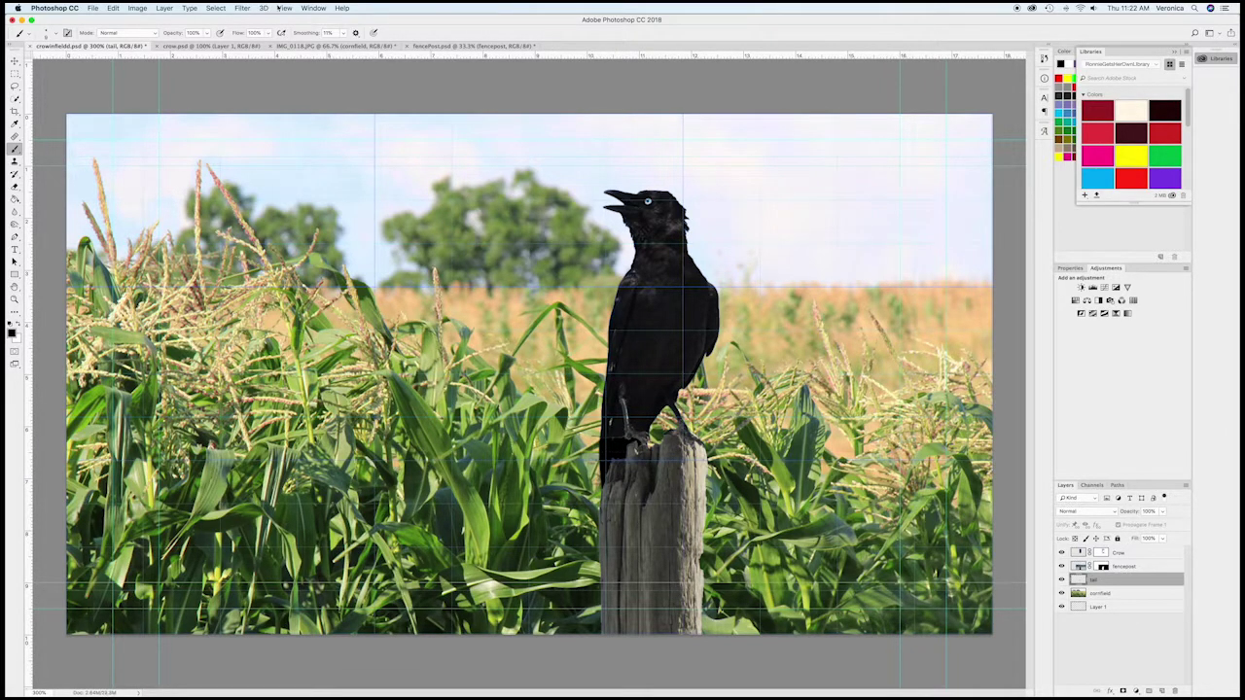
click(15, 60)
key(super+s)
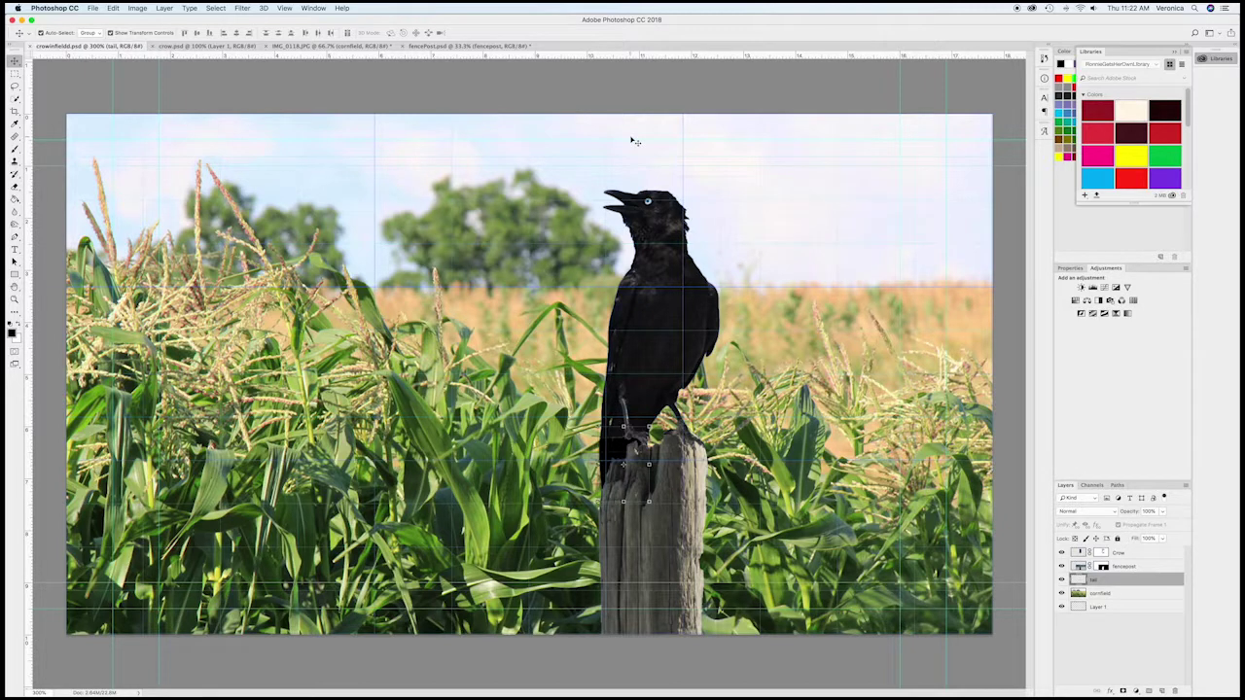
Step: Add the text "Caw" in Bodoni 72 Bold above the Crow layer, in the sky over the corn
click(1144, 556)
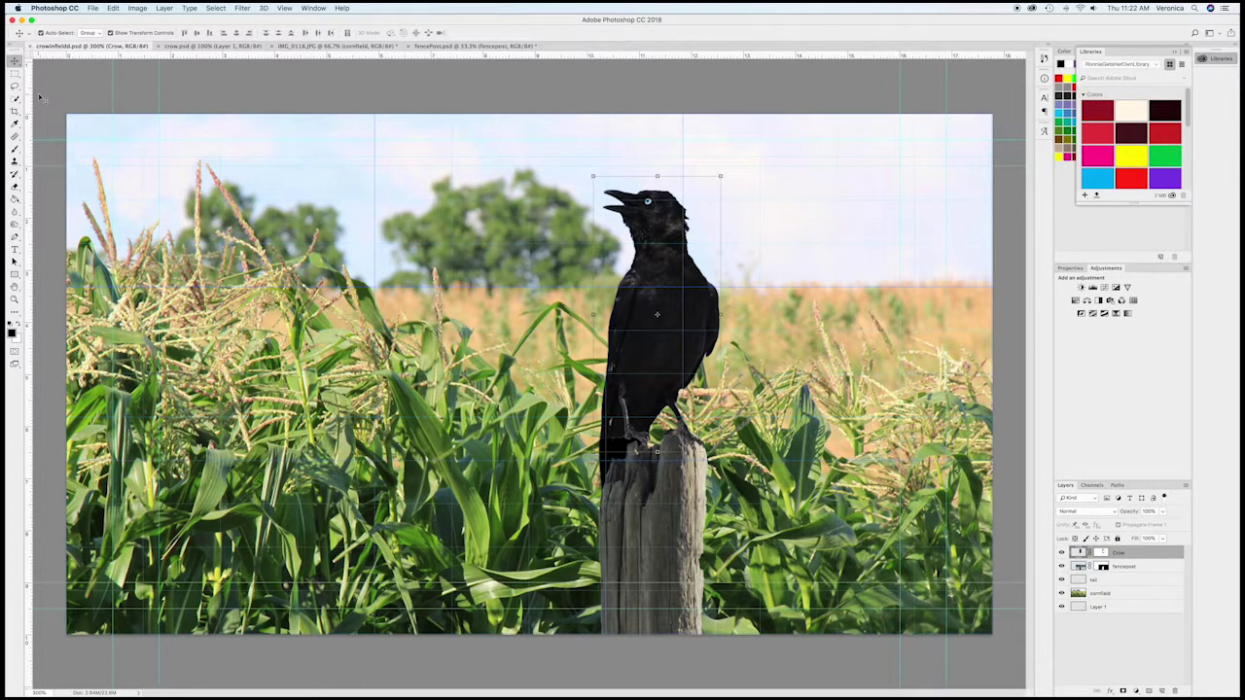
click(15, 249)
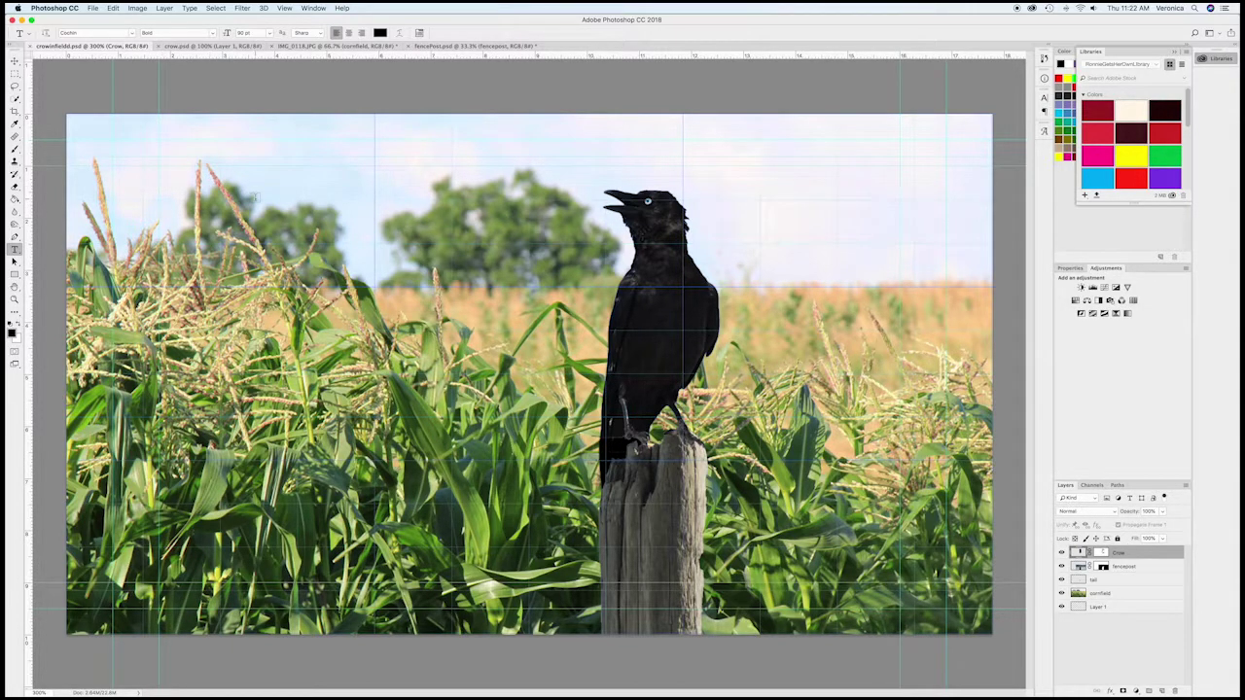
click(255, 197)
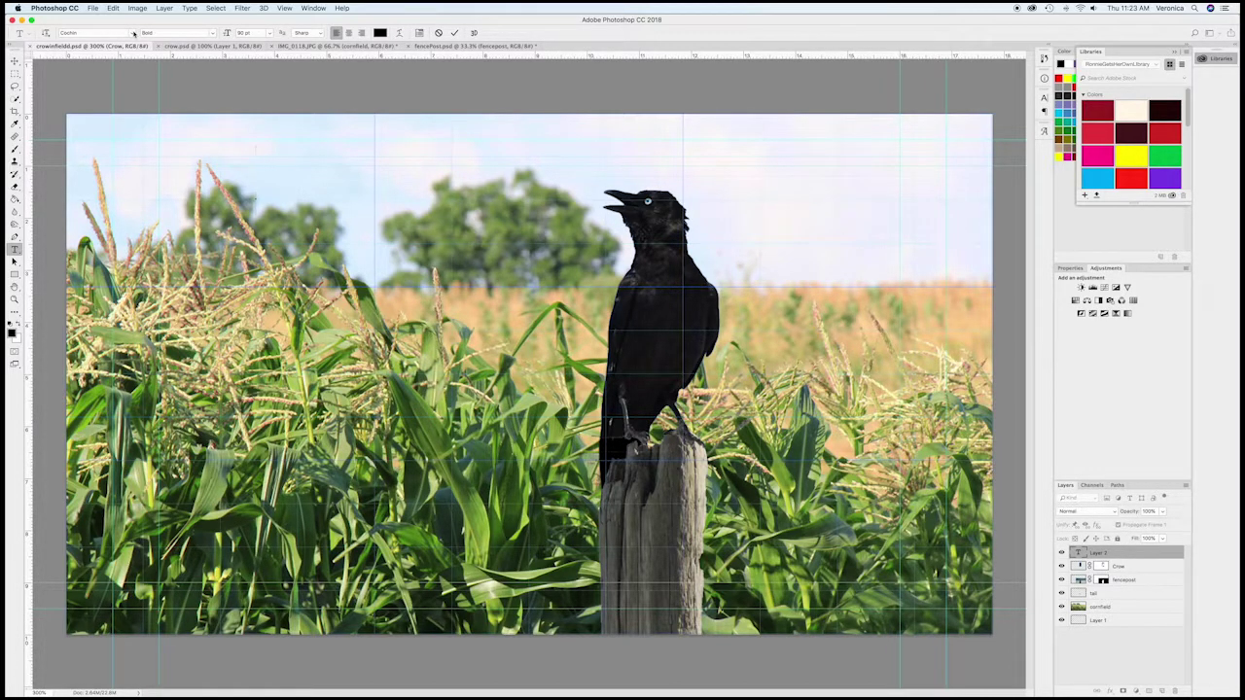
click(131, 33)
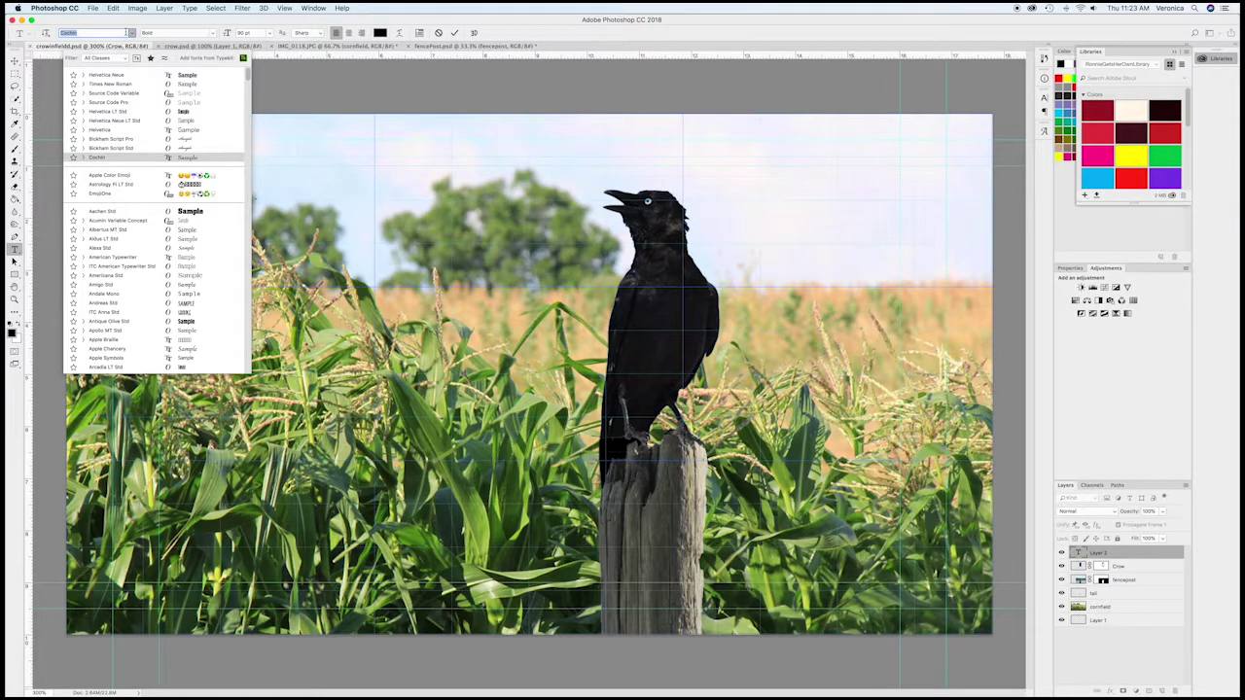
scroll(101, 209, down, 10)
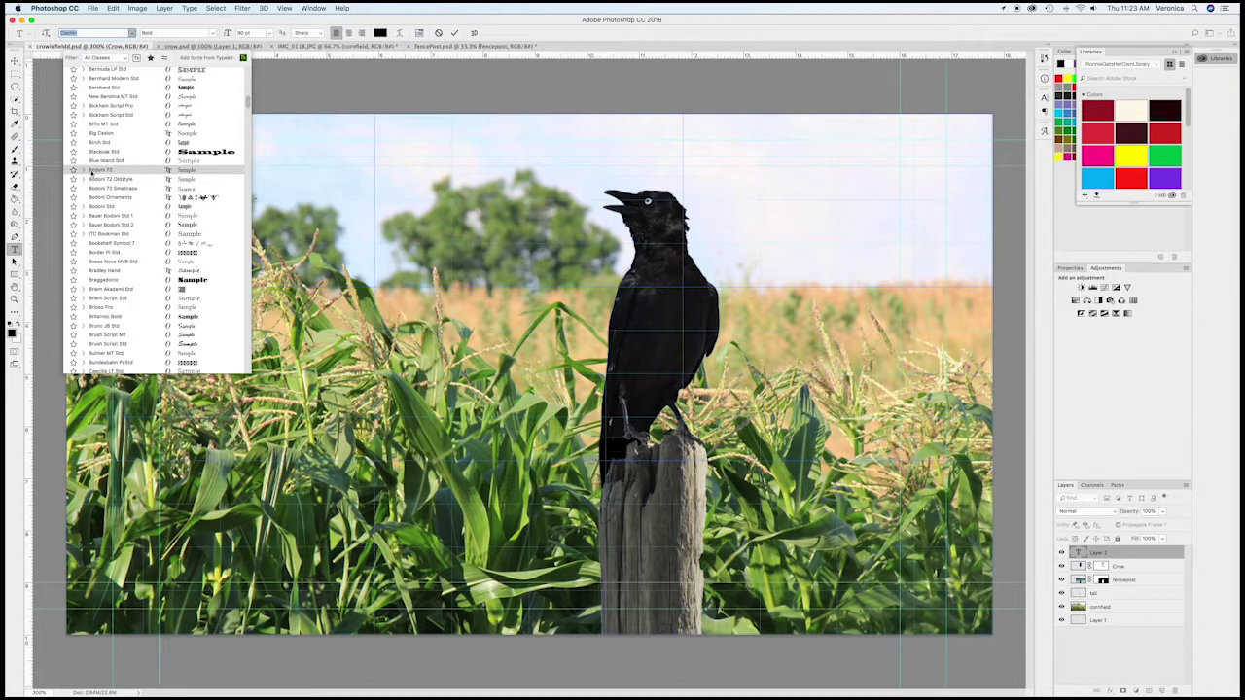
click(84, 170)
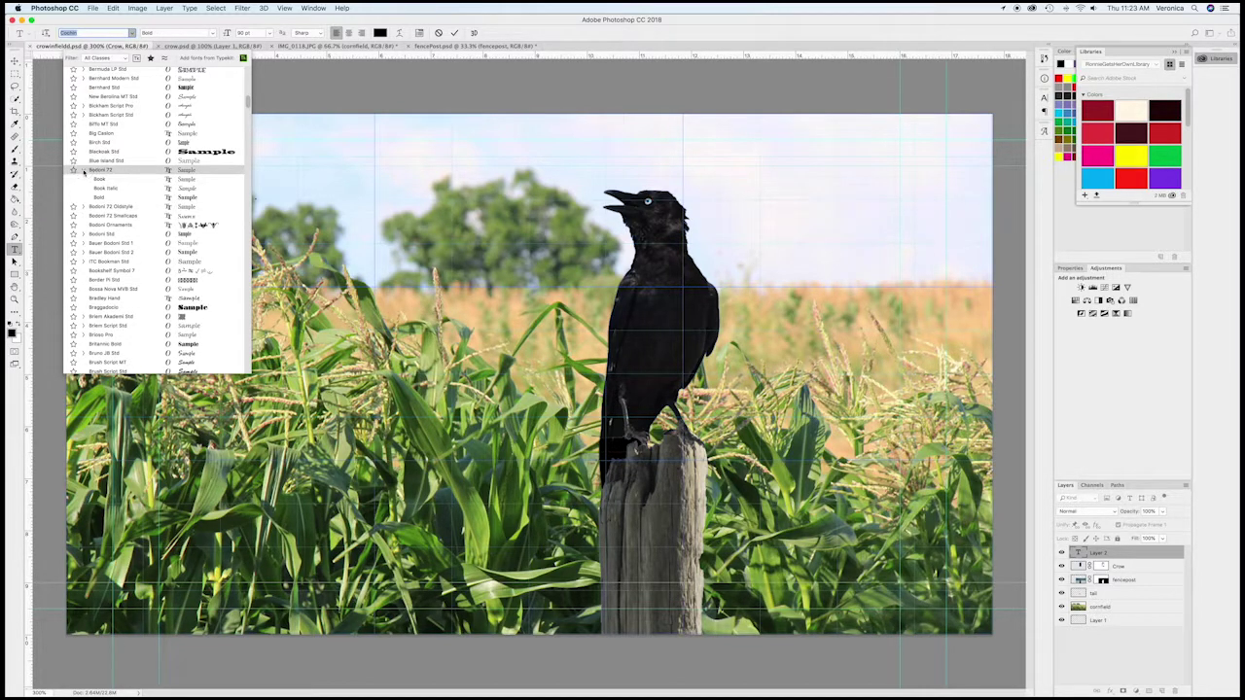
click(189, 198)
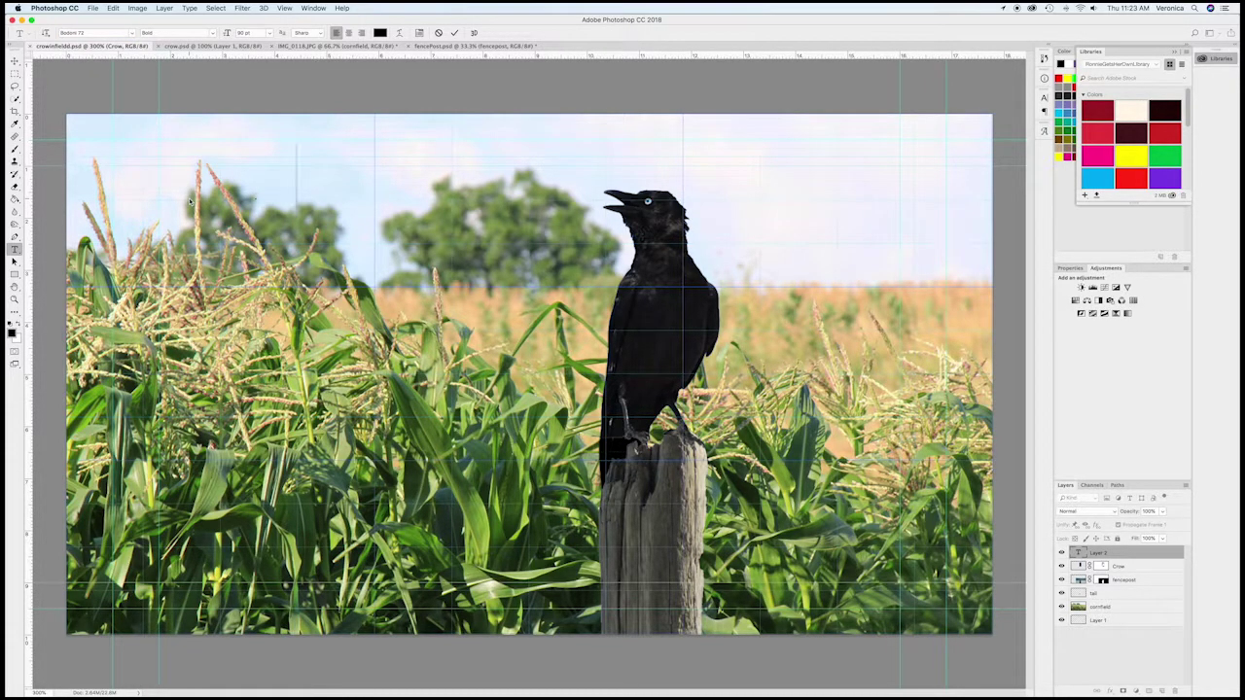
text(Caw)
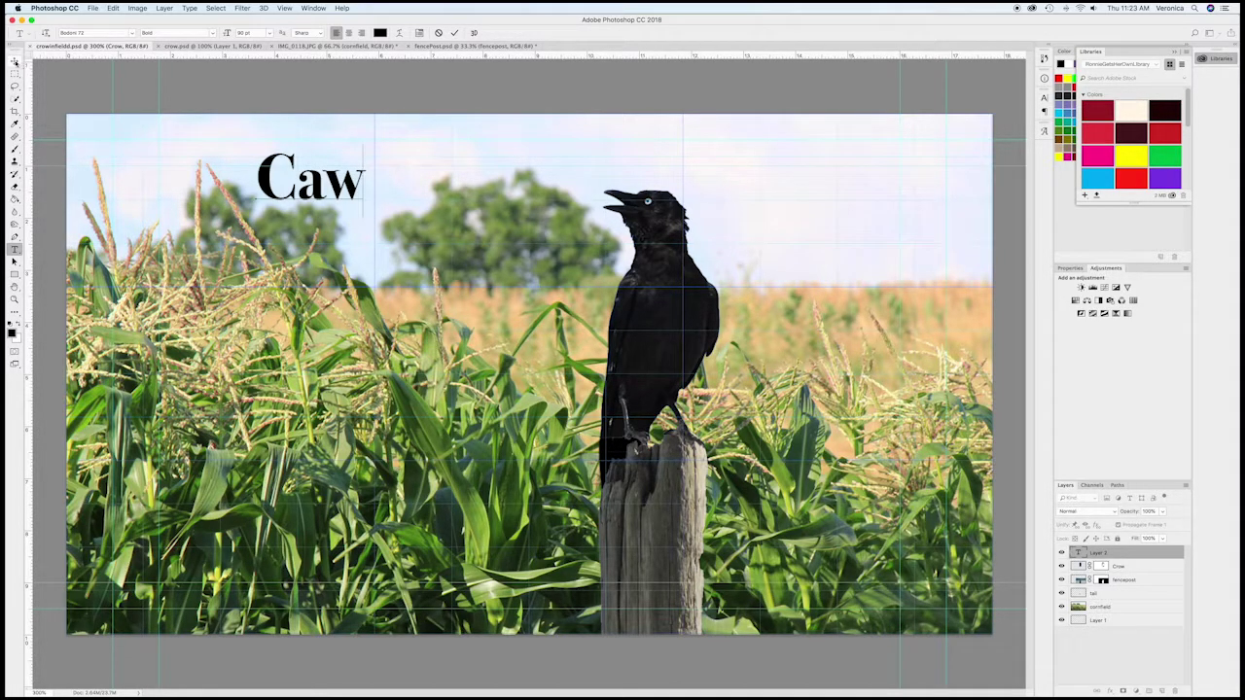
Step: Move the "Caw" text down and right so it stands across the trees' edge, in front of the crow's beak
click(15, 60)
drag(278, 181, 474, 226)
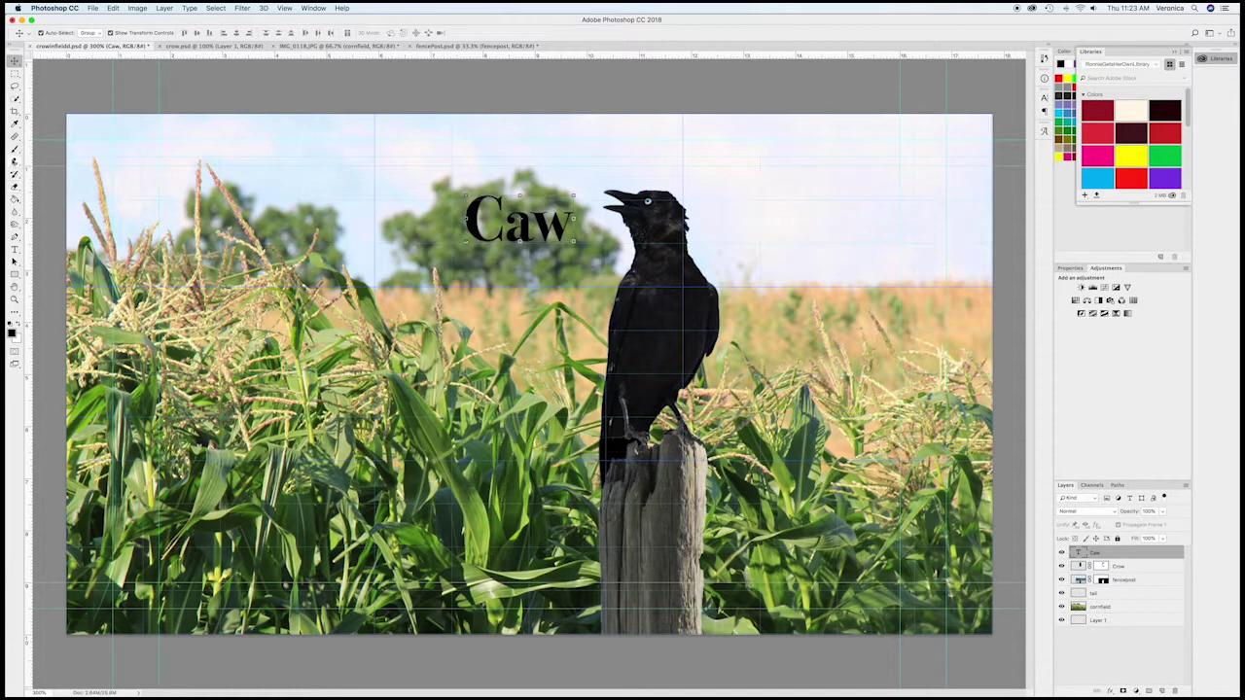
click(15, 249)
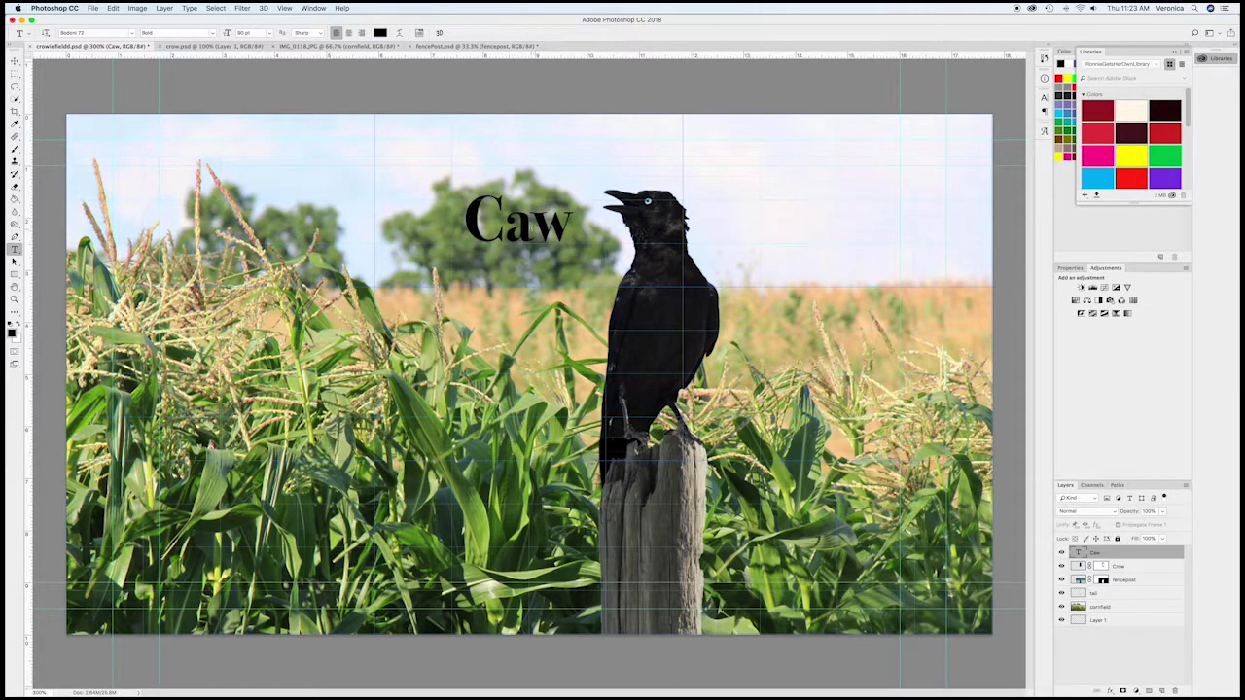
click(15, 61)
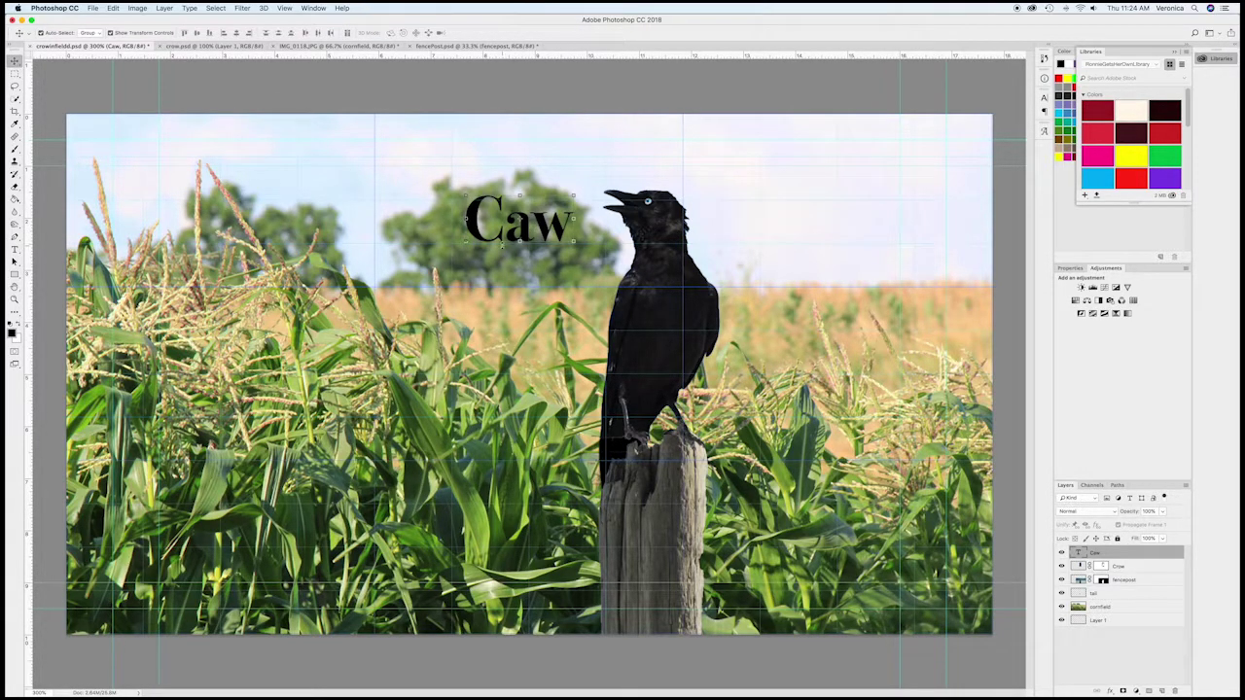
drag(468, 228, 383, 236)
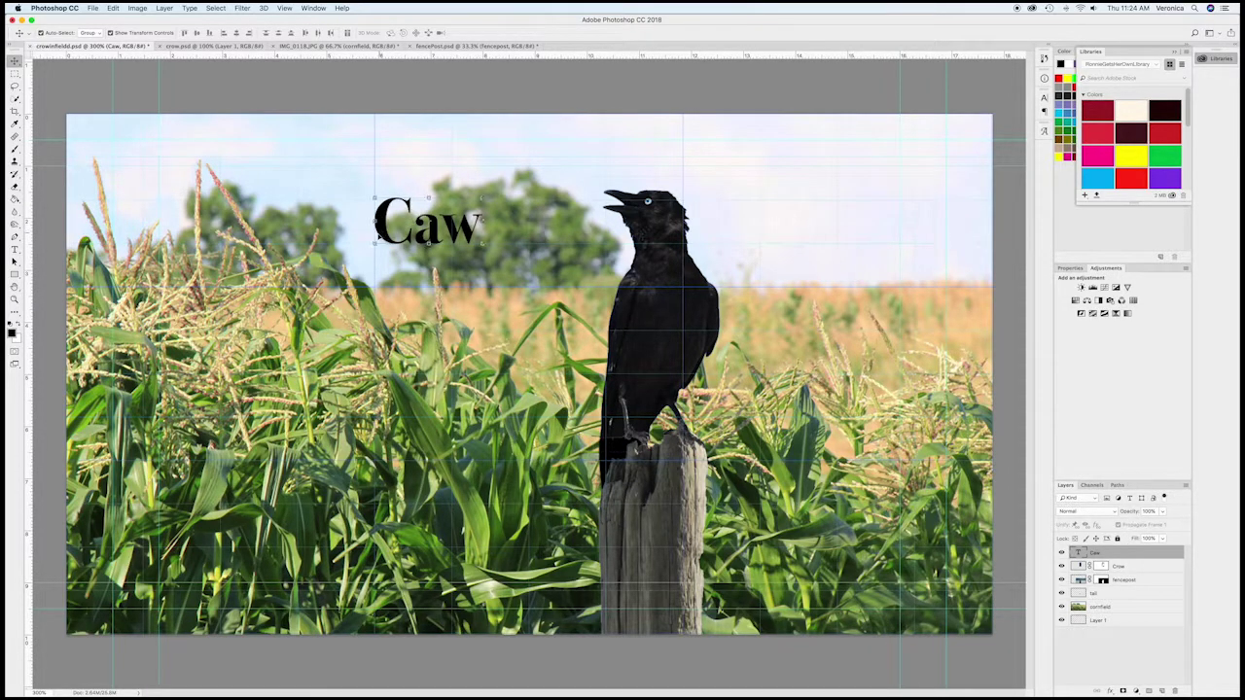
Step: Save crowinfieldd.psd and quit Photoshop, saving fencePost.psd and storing the cornfield image as IMG_0118.psd in the PracticeFiles folder
click(91, 7)
click(113, 101)
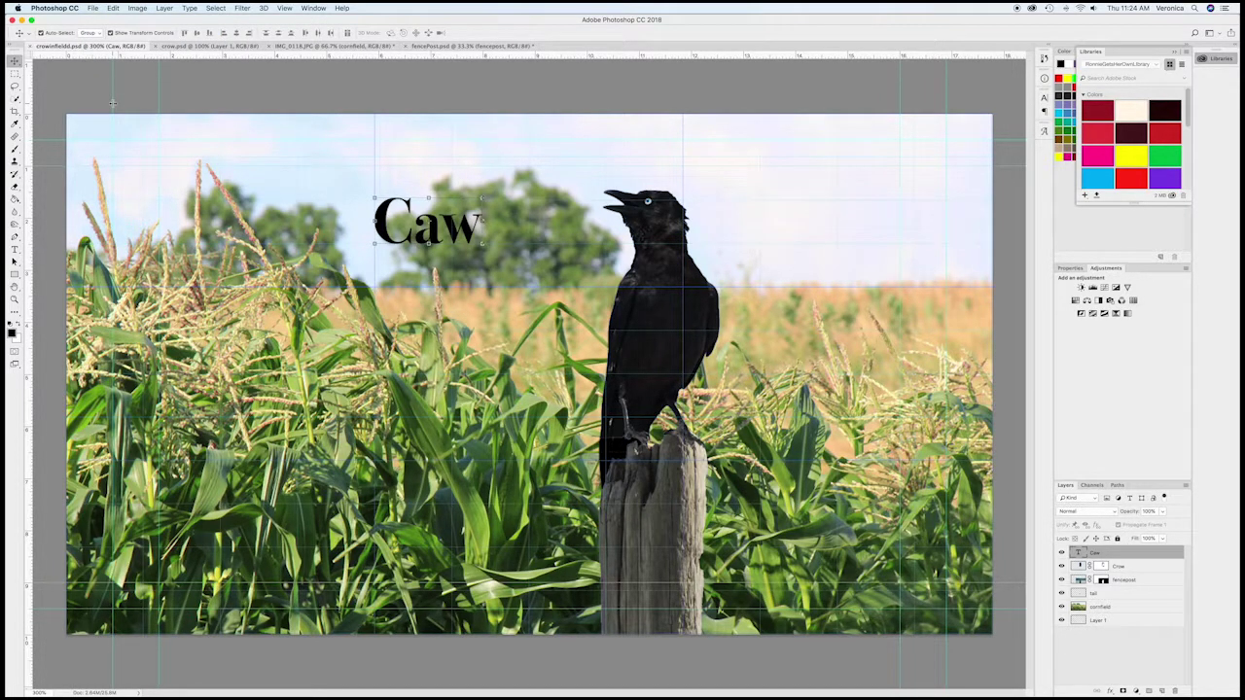
click(56, 7)
click(69, 101)
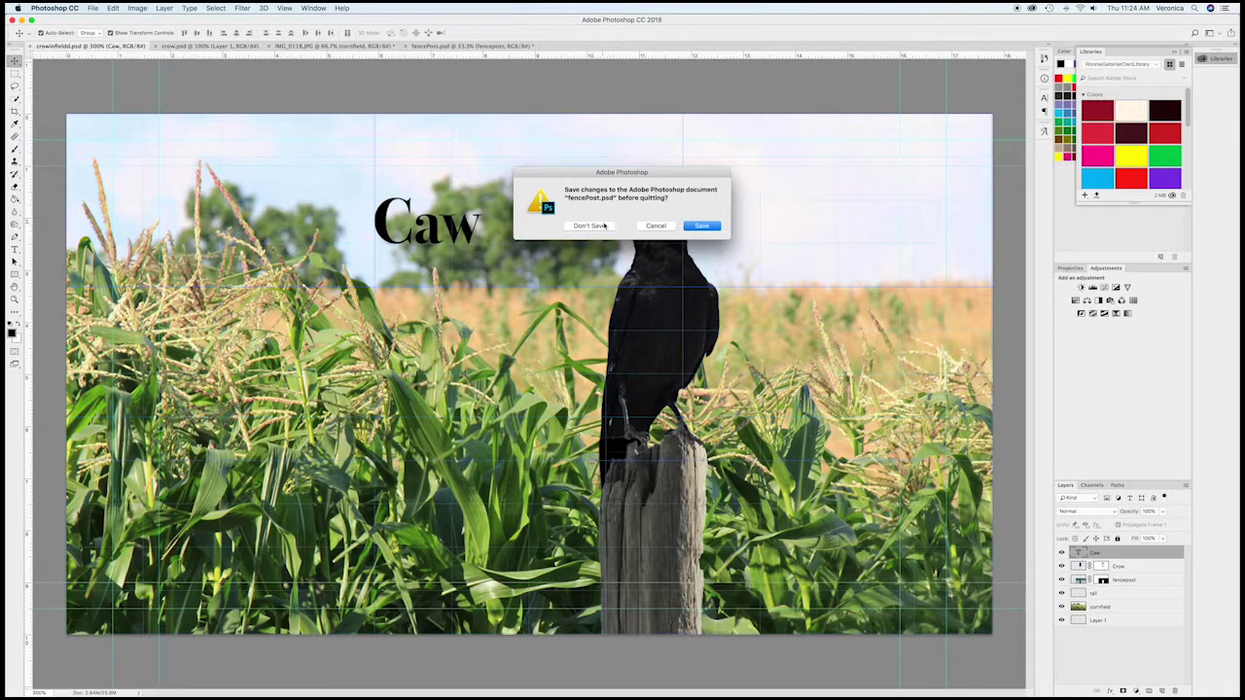
click(710, 226)
click(702, 225)
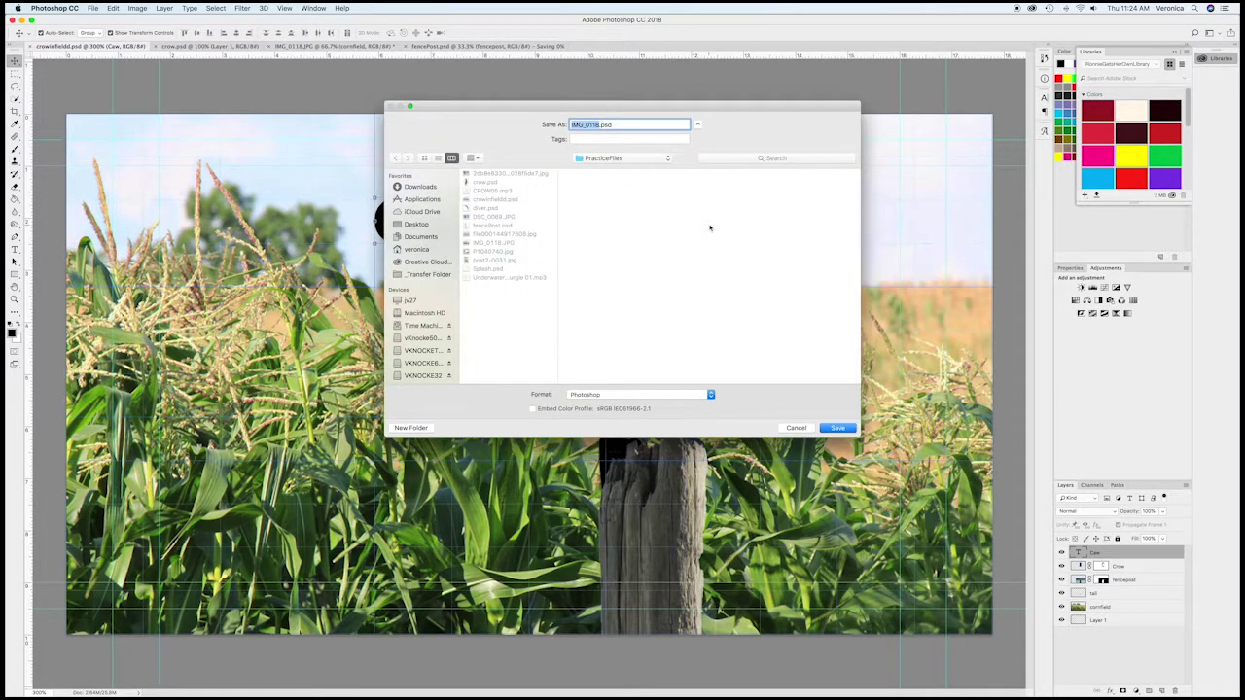
click(840, 427)
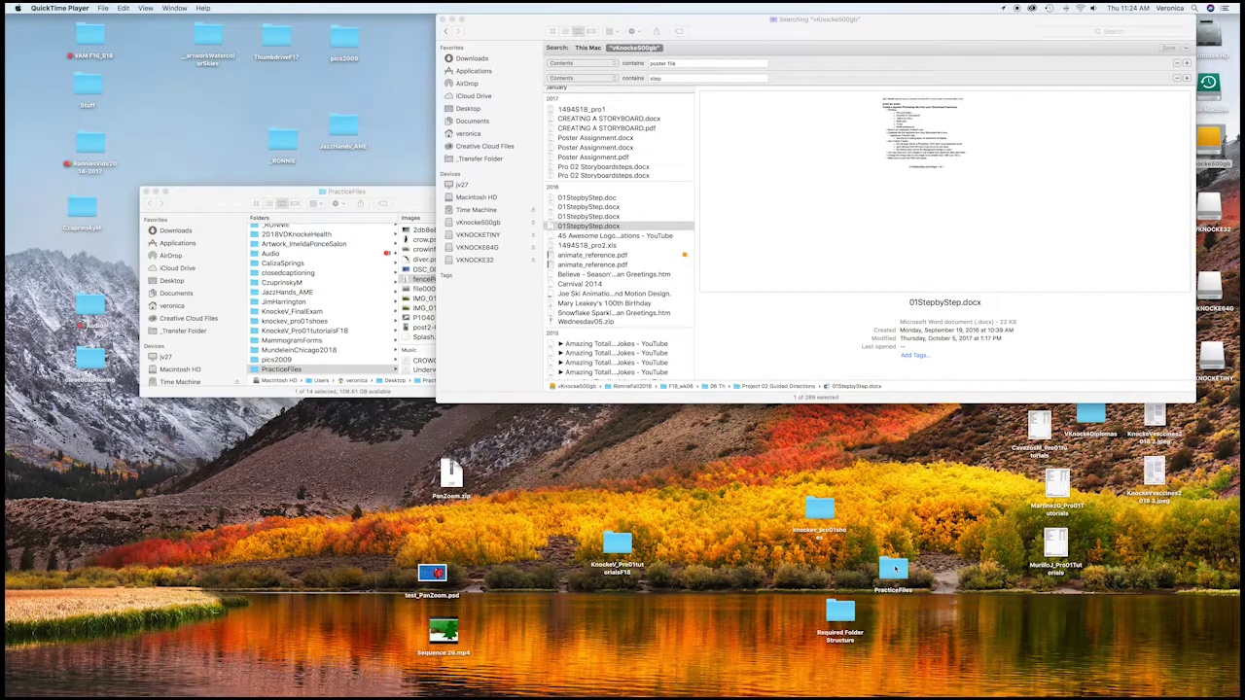
Step: Switch to Finder, open the Required Folder Structure folder on the Desktop and extract __AEProject.zip
mouse_move(803, 685)
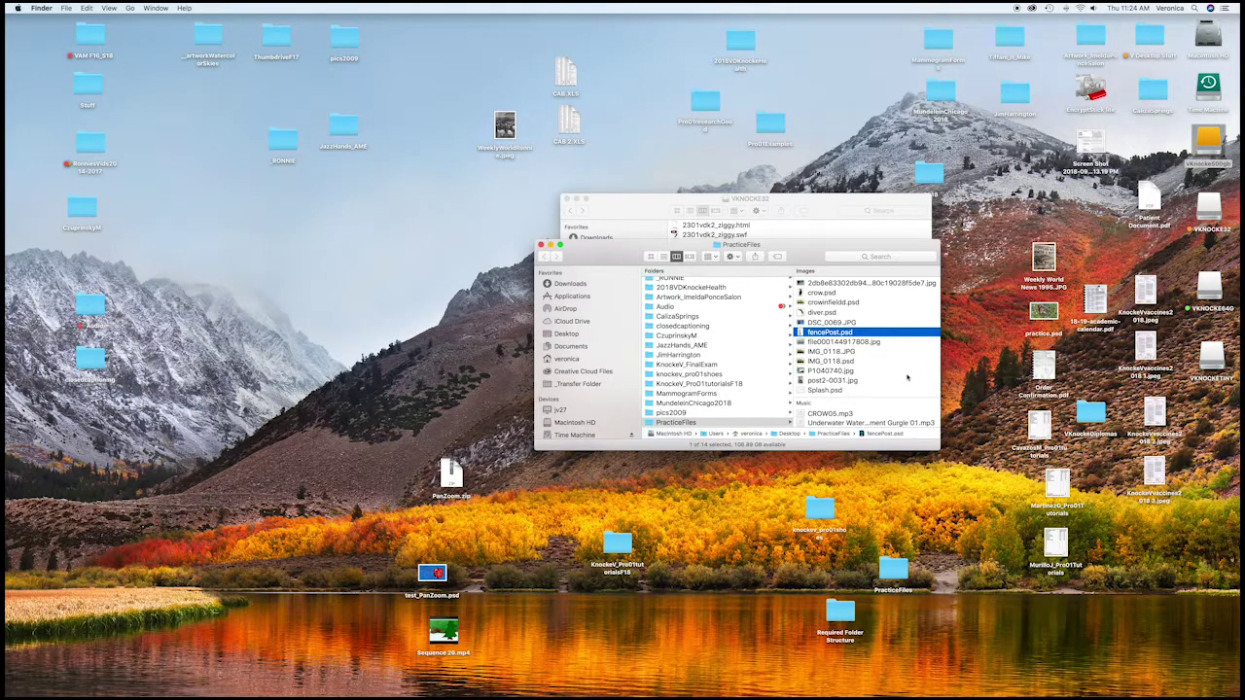
scroll(731, 375, down, 5)
click(708, 378)
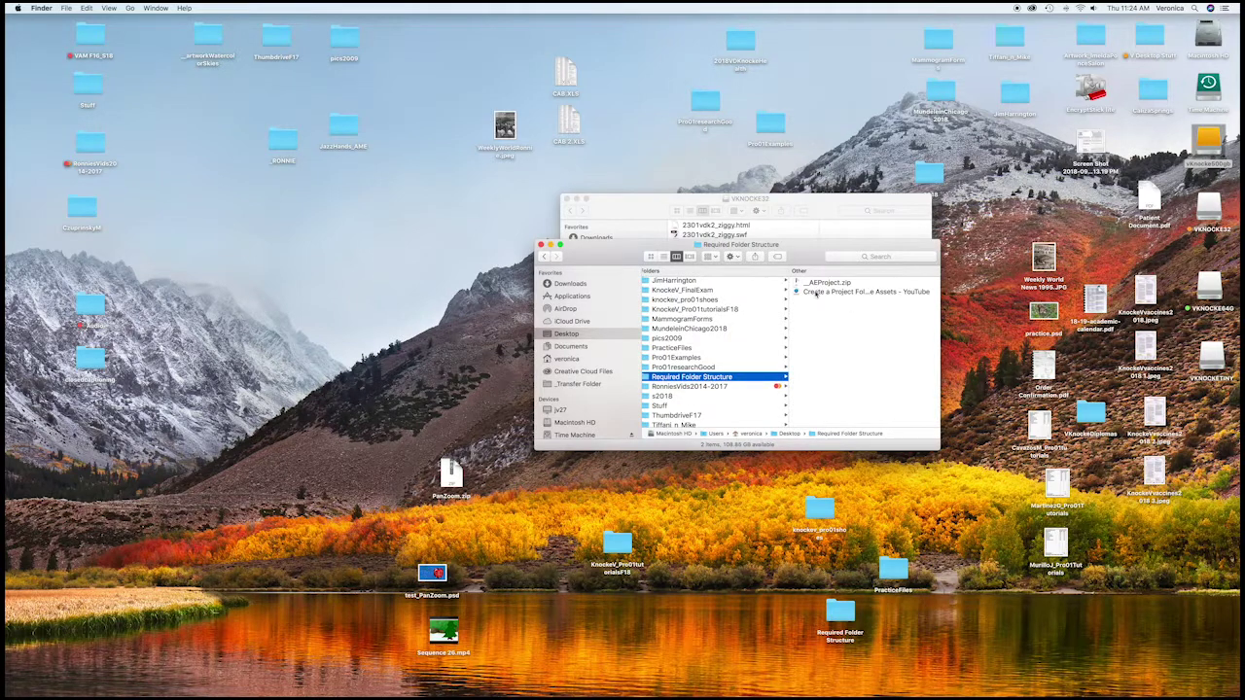
click(815, 283)
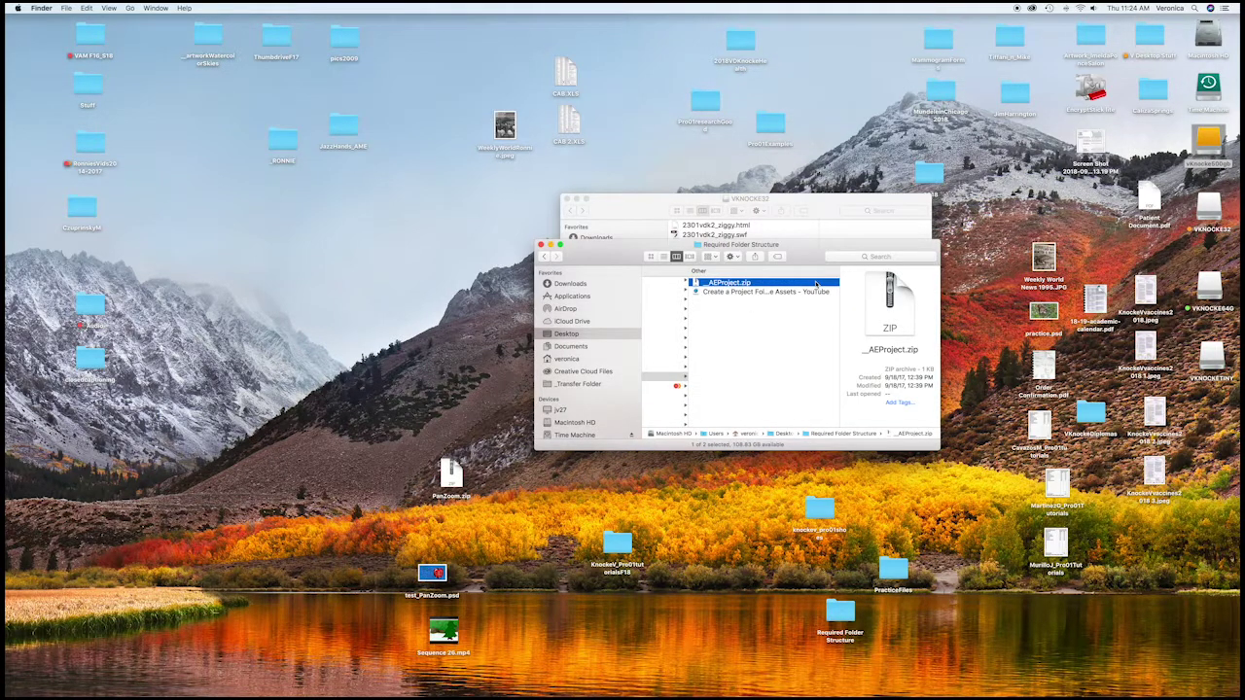
double_click(815, 283)
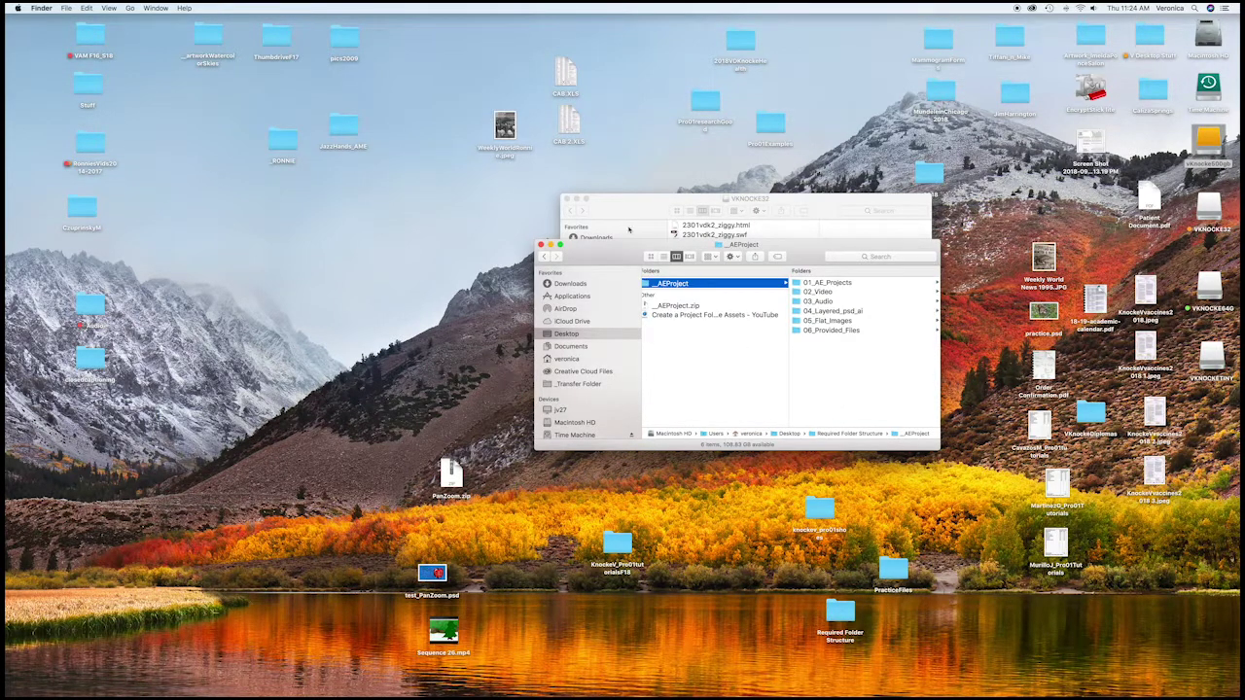
Step: Rename the extracted __AEProject folder as PracticeCrow
drag(613, 258, 481, 237)
click(533, 262)
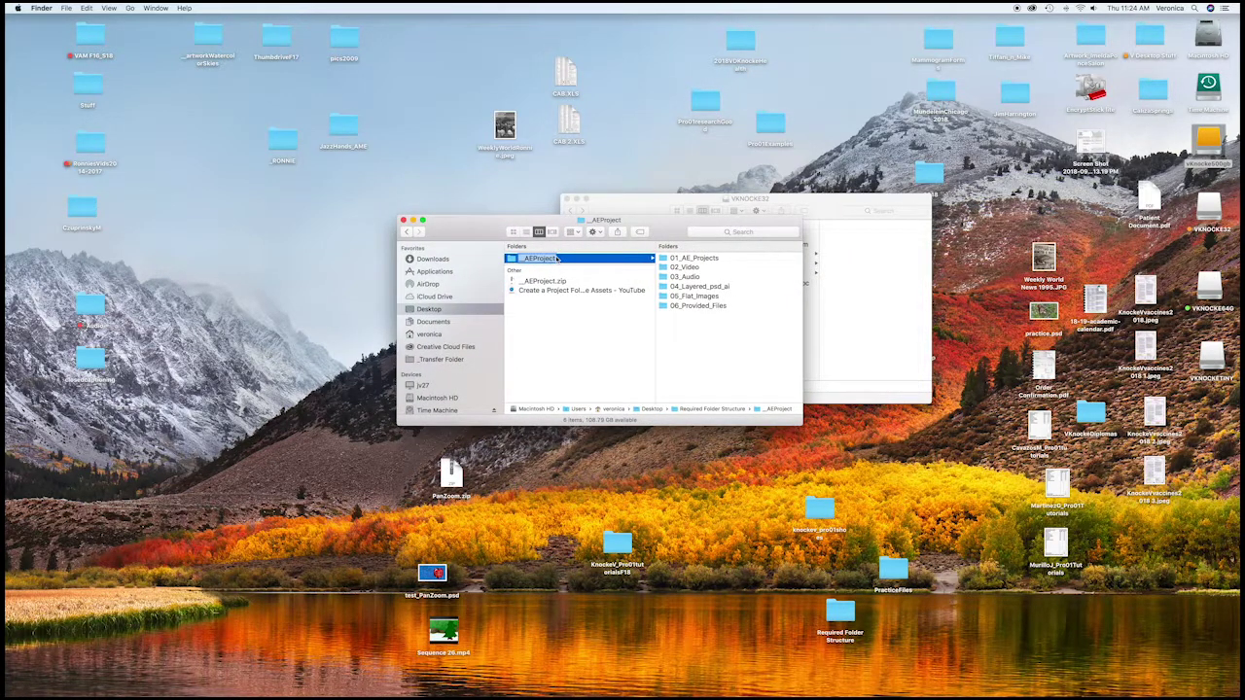
text(Practic)
key(BackSpace)
text(eCrow)
click(580, 320)
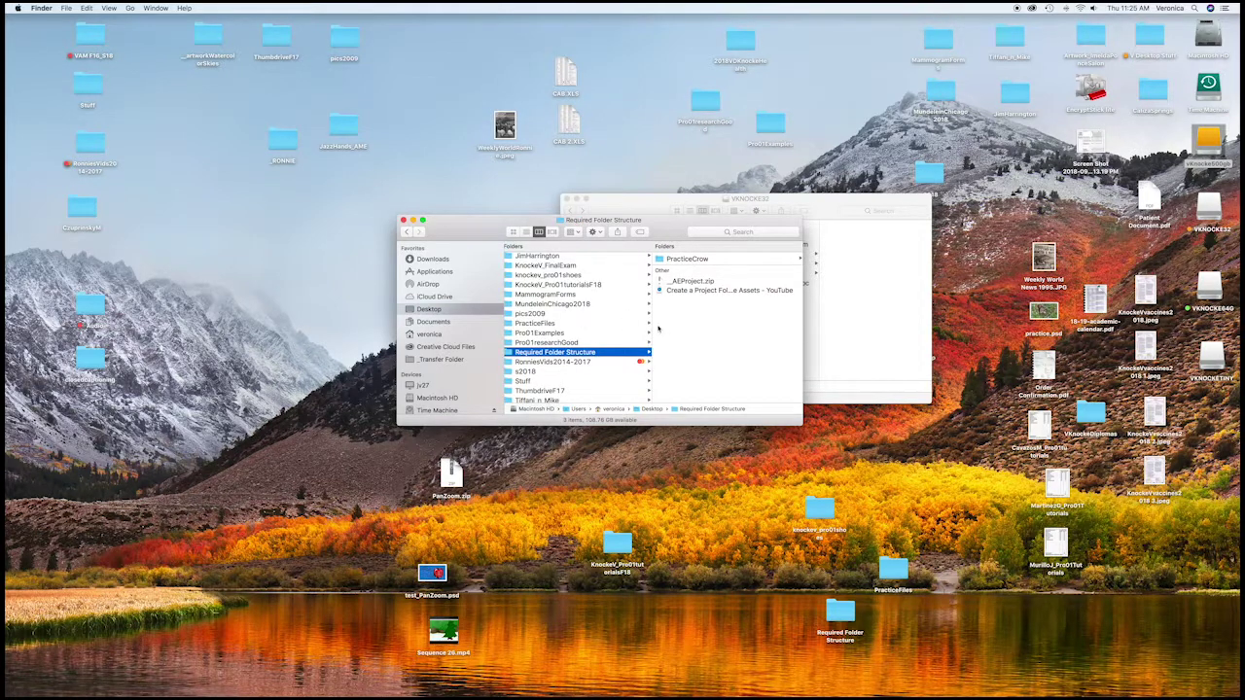
Step: Open the PracticeFiles folder alongside PracticeCrow and move crowinfieldd.psd into the 04_Layered_psd_ai subfolder
drag(645, 234, 401, 200)
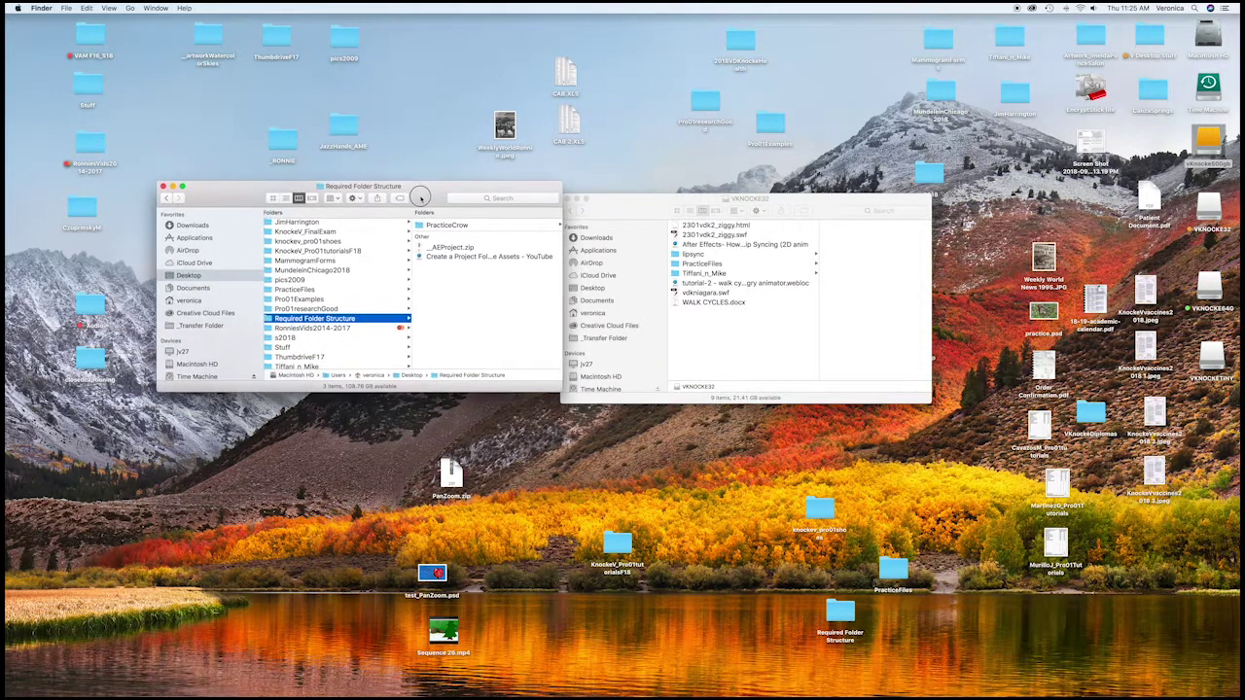
click(448, 226)
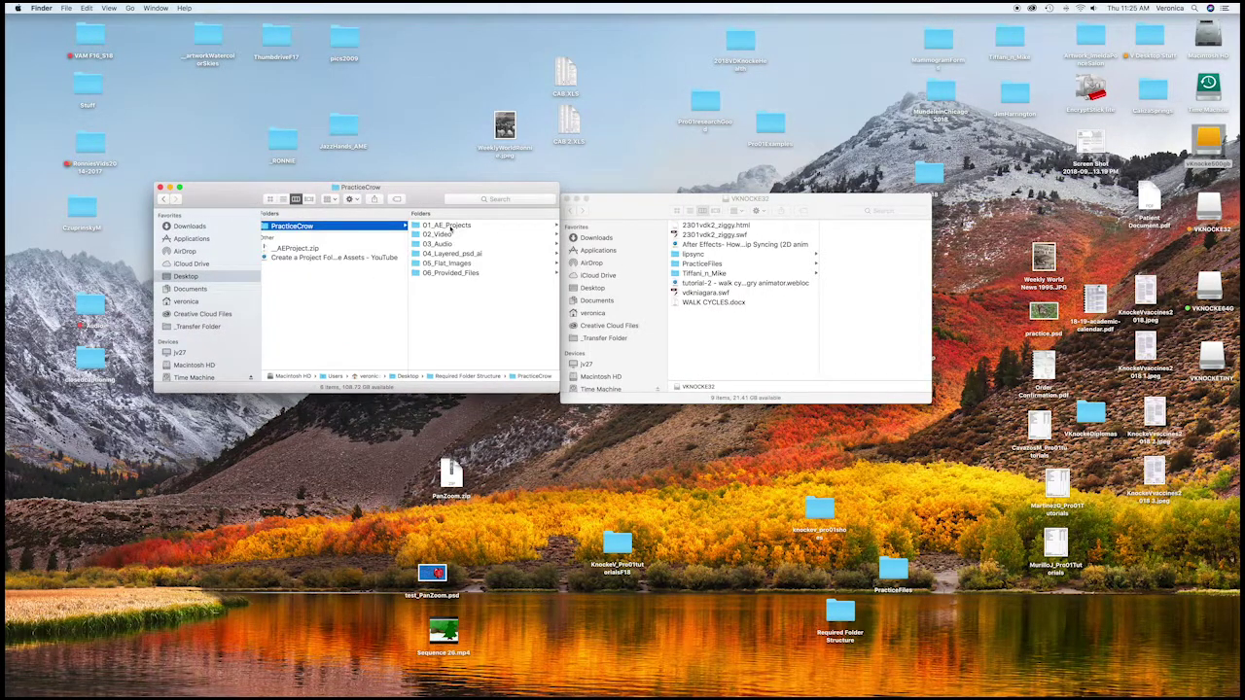
click(452, 227)
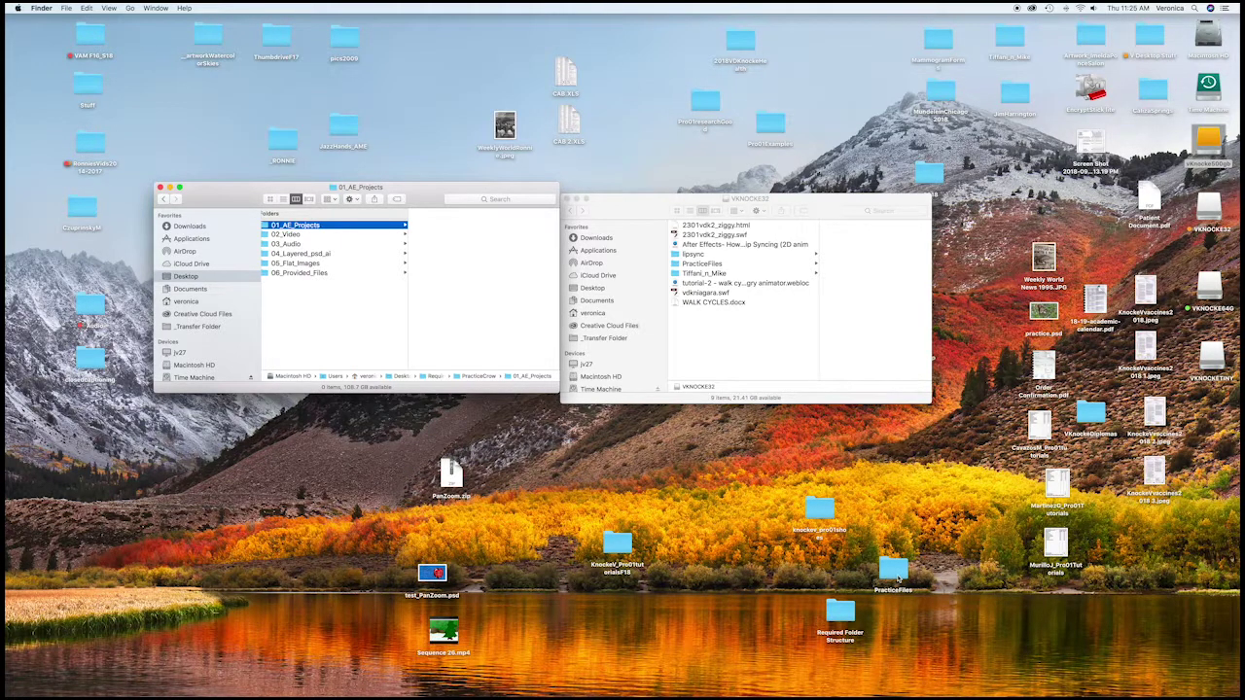
double_click(895, 574)
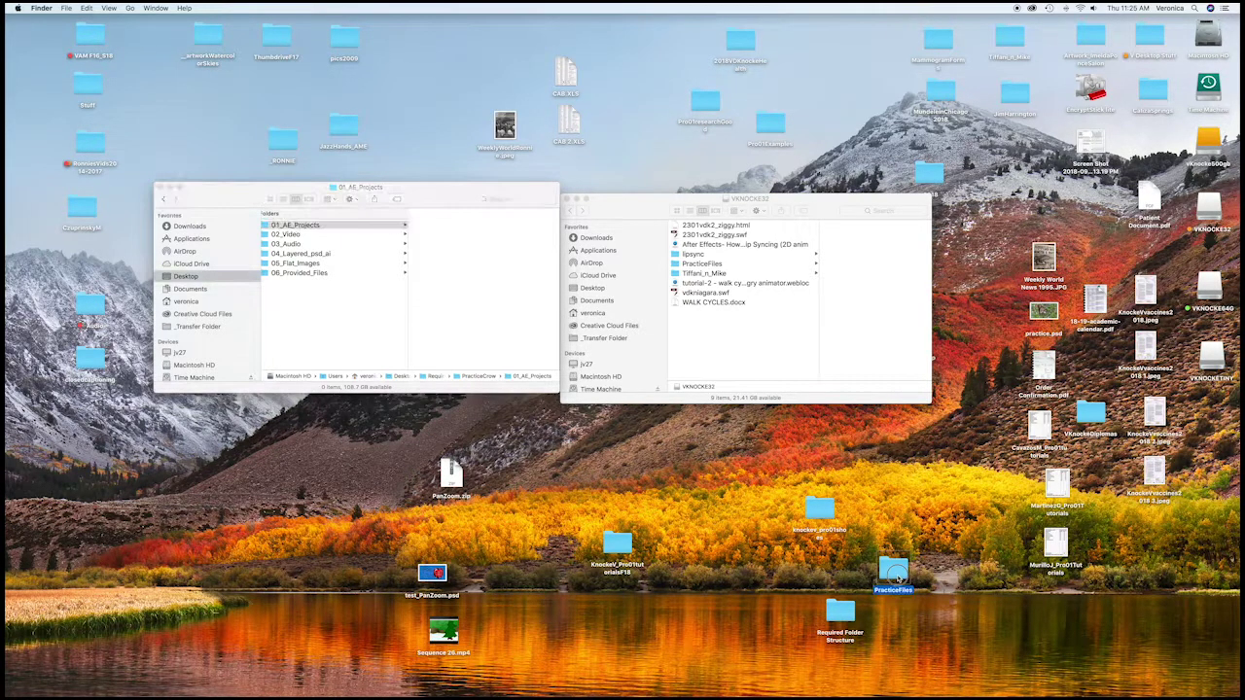
click(300, 226)
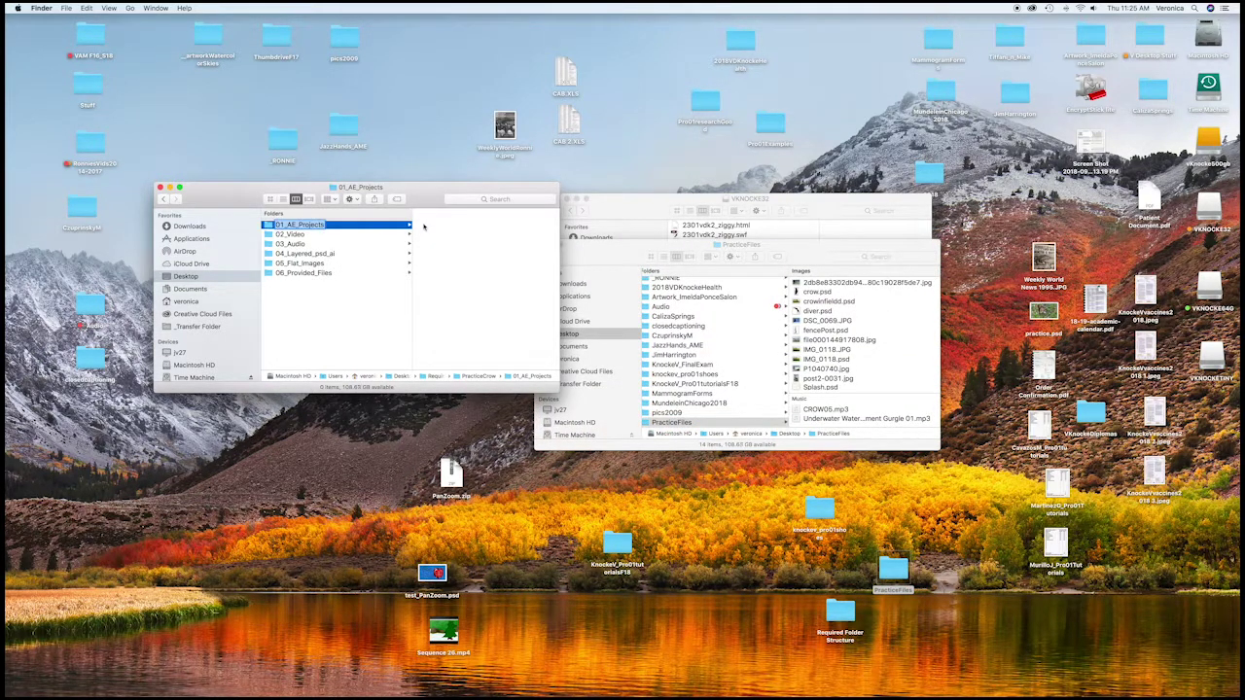
click(324, 255)
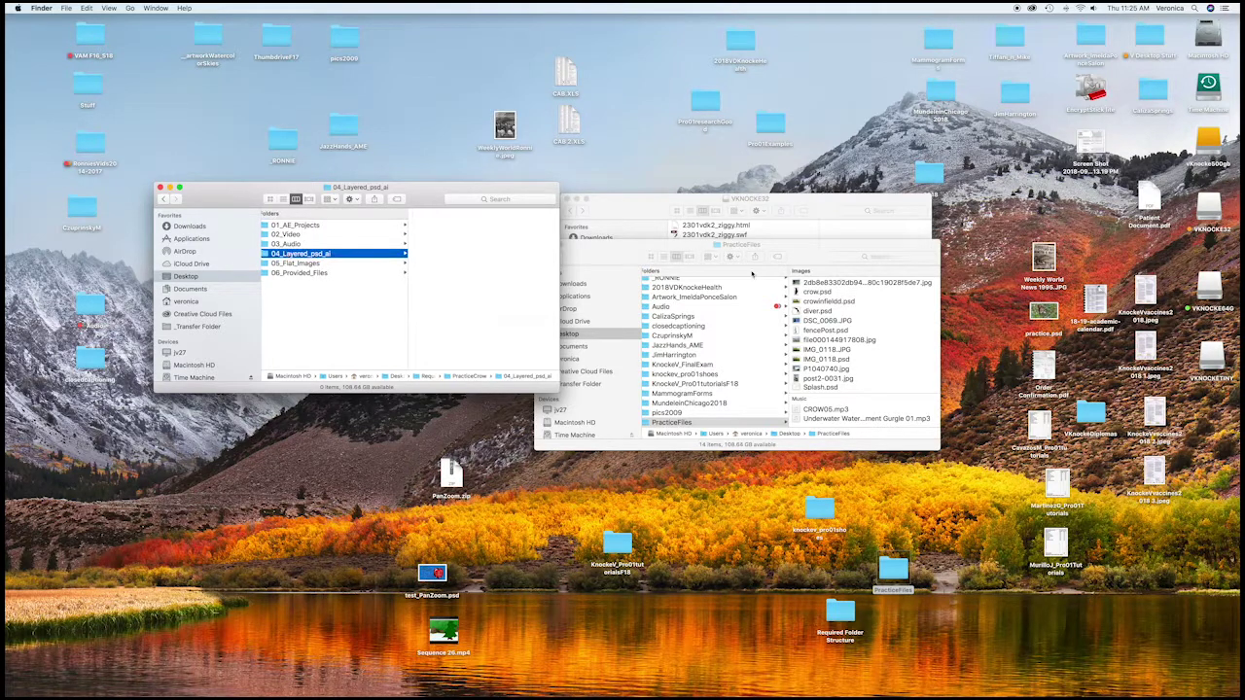
drag(825, 303, 505, 286)
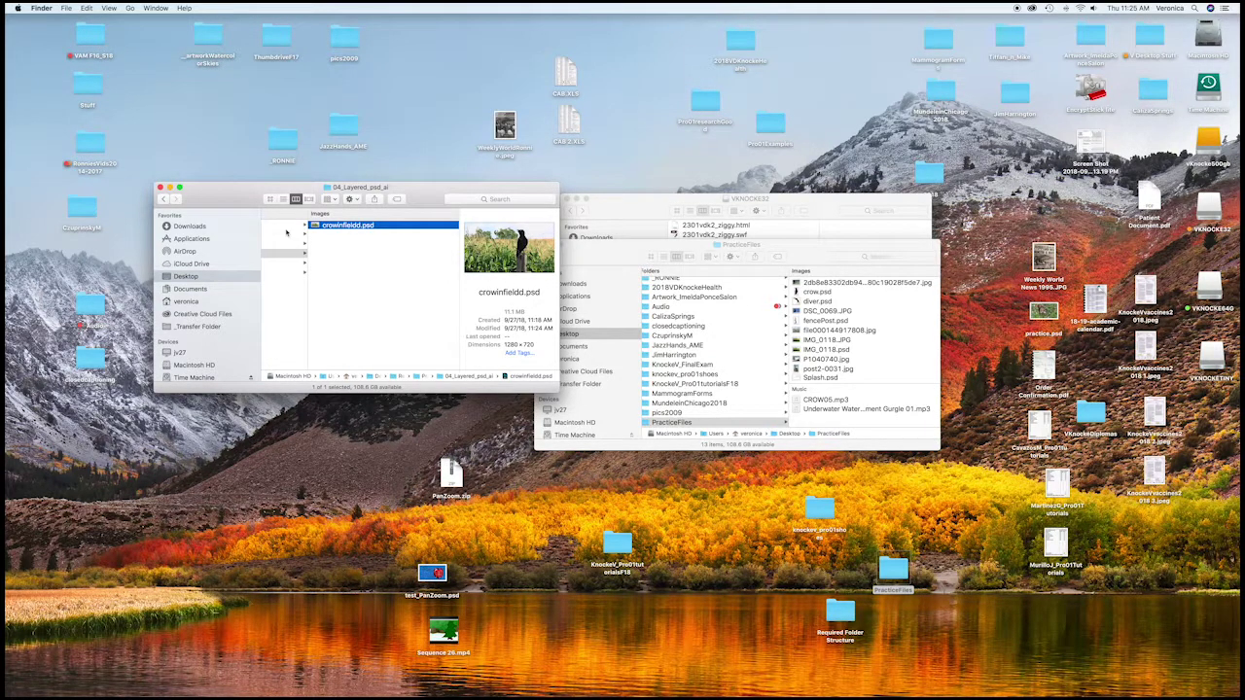
Step: Move CROW05.mp3 from PracticeFiles into the 03_Audio subfolder of PracticeCrow
scroll(286, 232, left, 5)
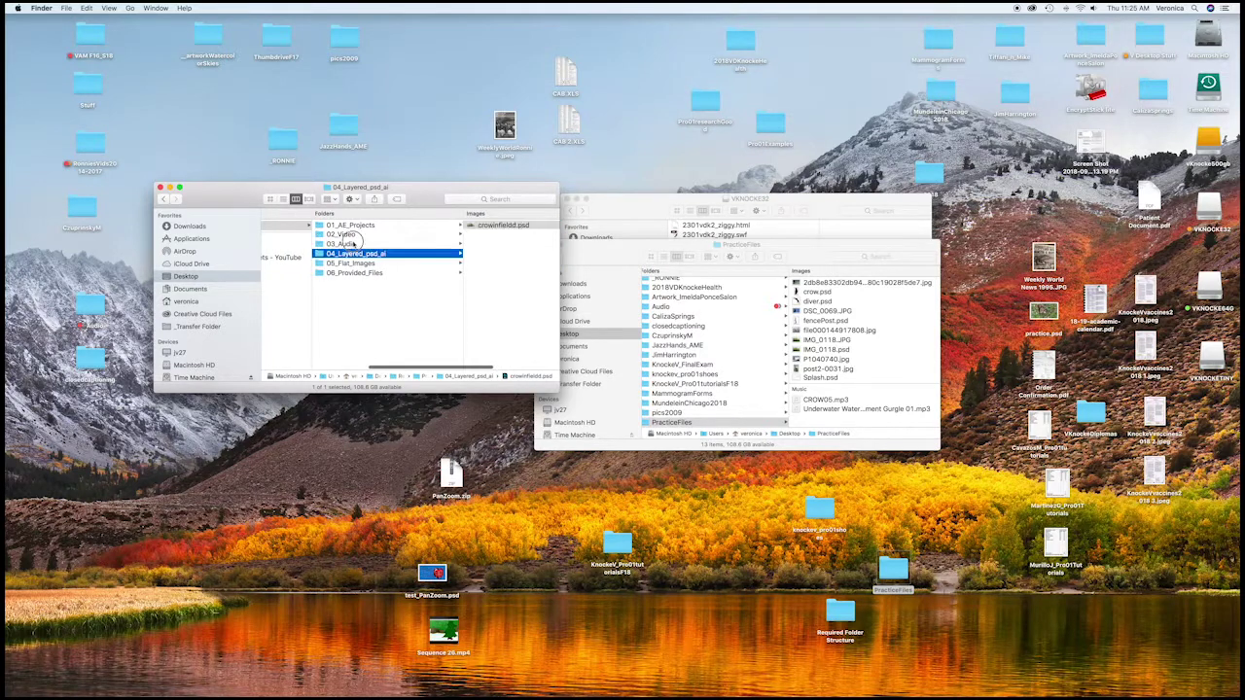
click(343, 243)
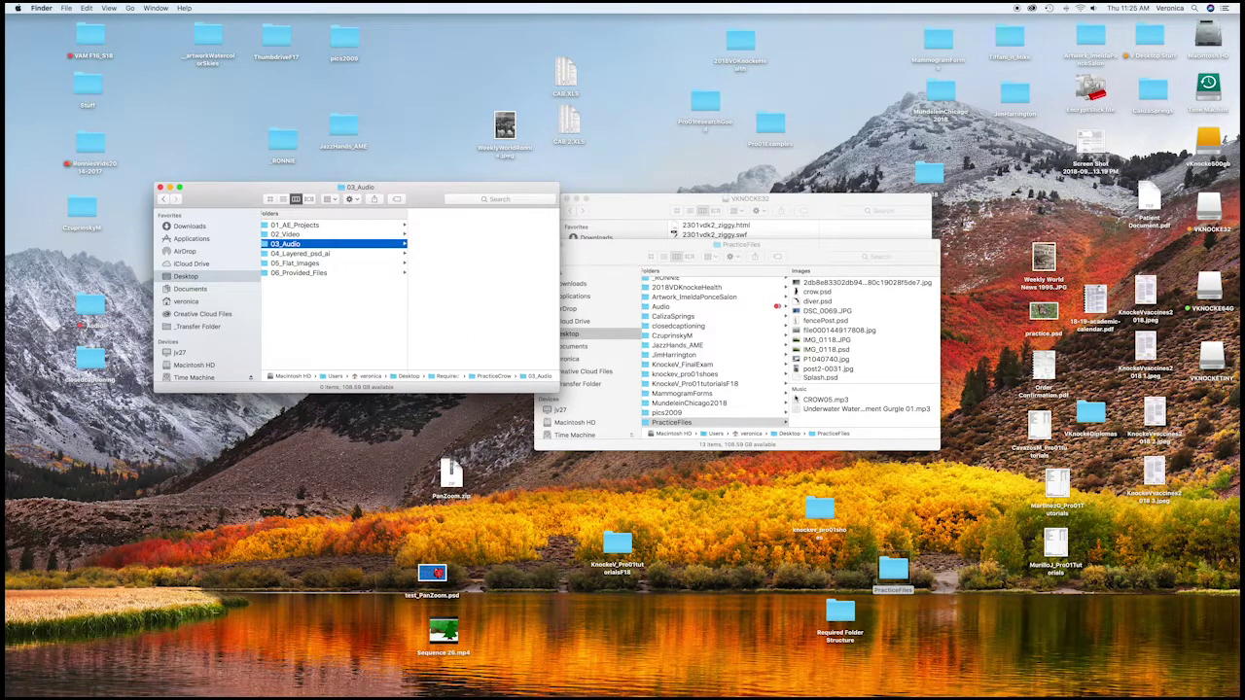
drag(813, 401, 466, 314)
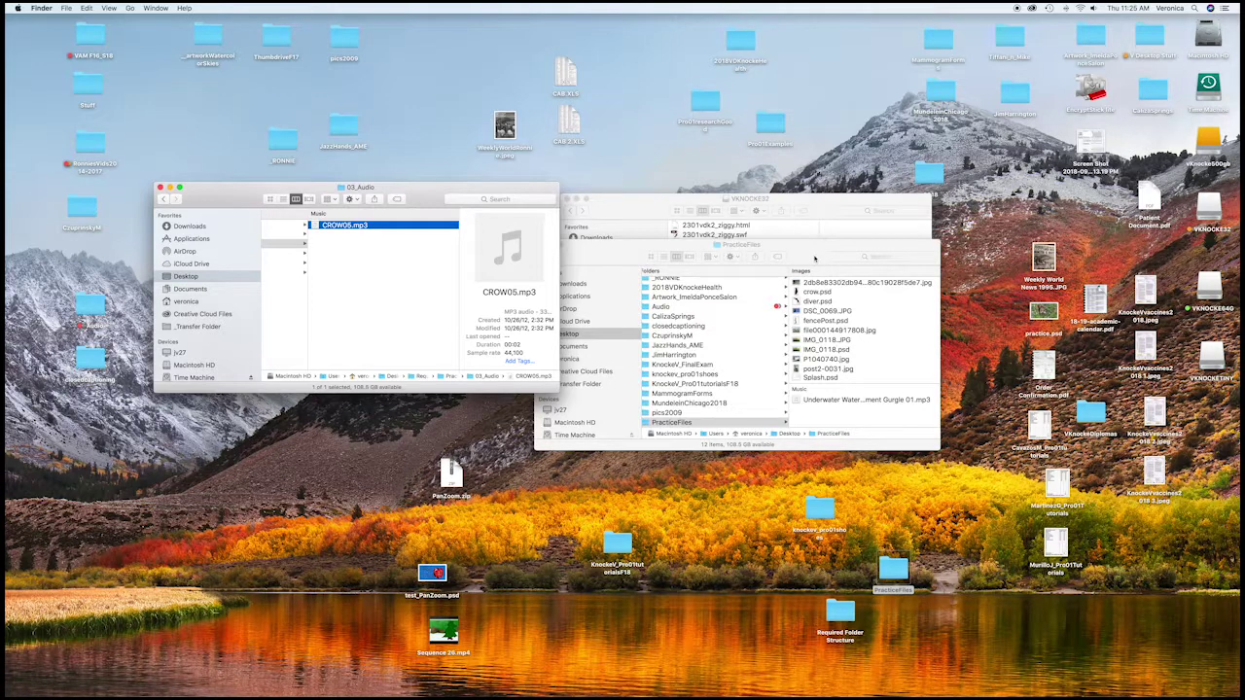
Step: Arrange the PracticeFiles items by application and move Underwater Water Splash Movement Gurgle 01.mp3 into 03_Audio
click(739, 257)
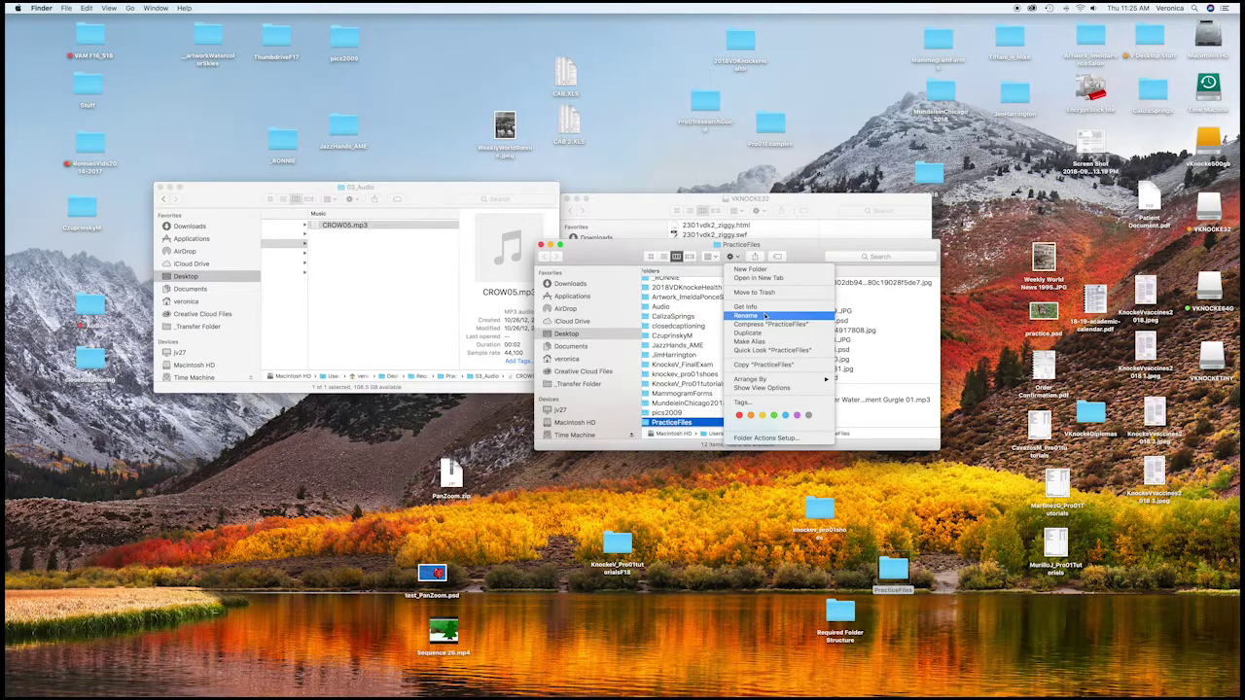
mouse_move(775, 380)
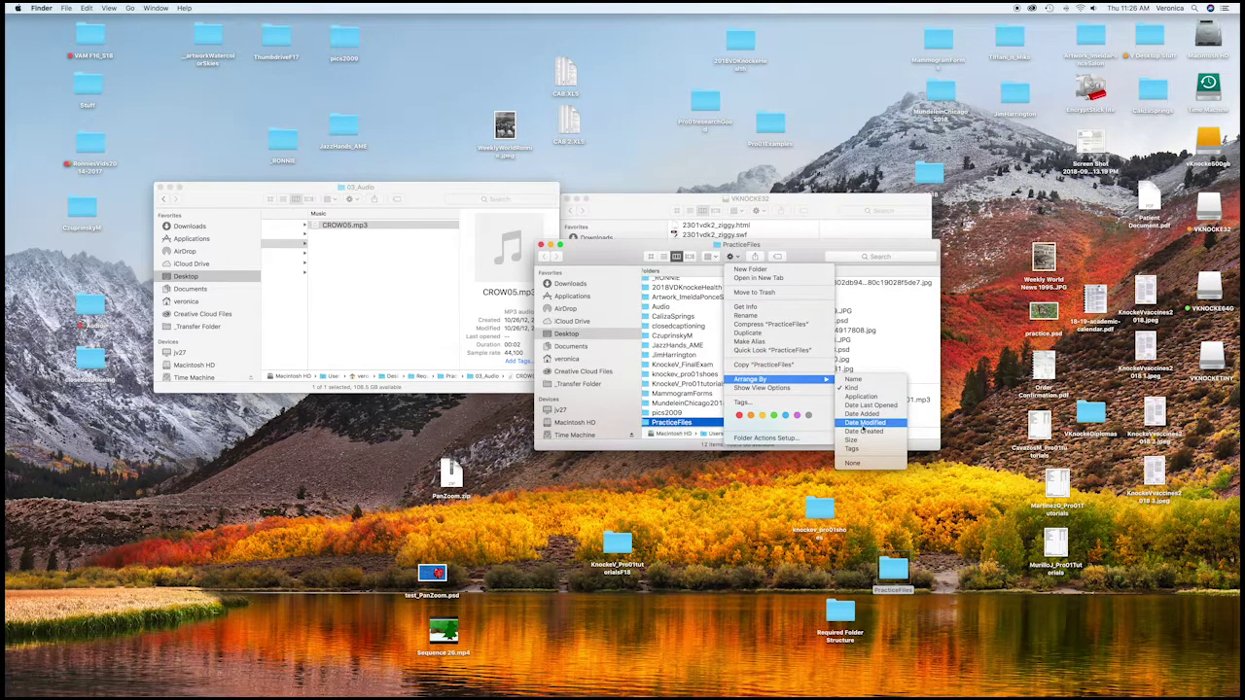
click(861, 397)
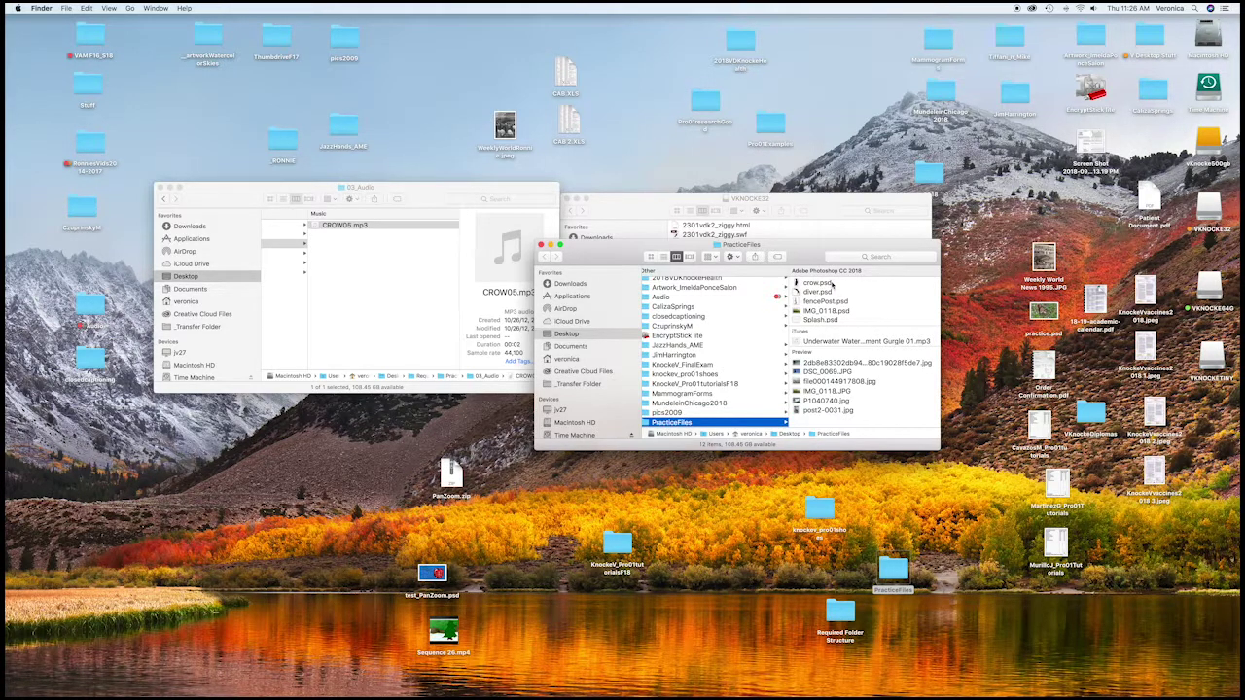
scroll(328, 298, left, 5)
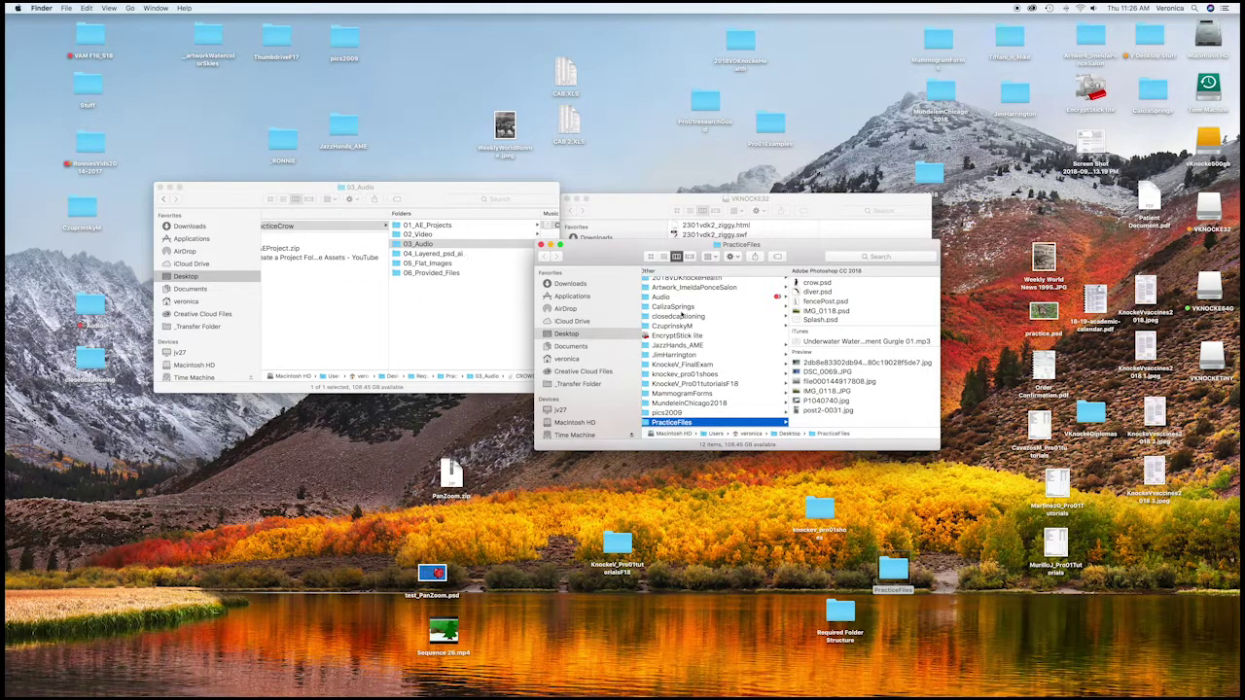
drag(834, 340, 424, 246)
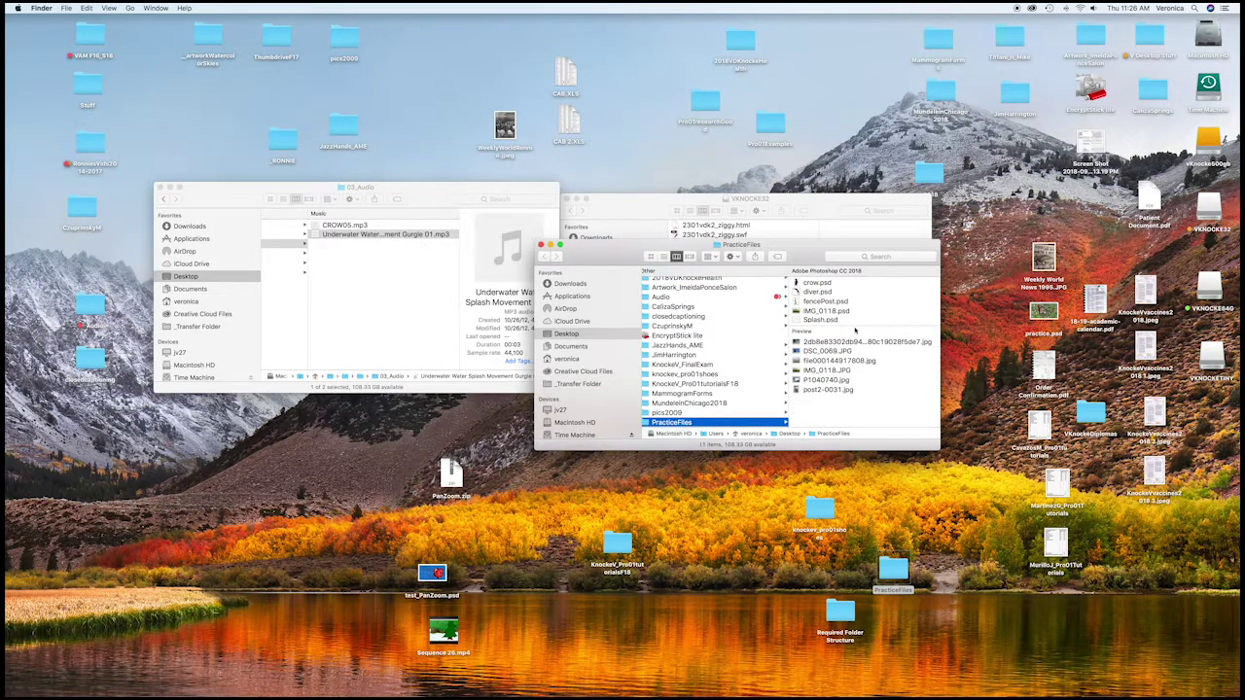
Step: Move the remaining Photoshop files from PracticeFiles into 04_Layered_psd_ai and the JPG images into 05_Flat_Images
drag(876, 322, 298, 259)
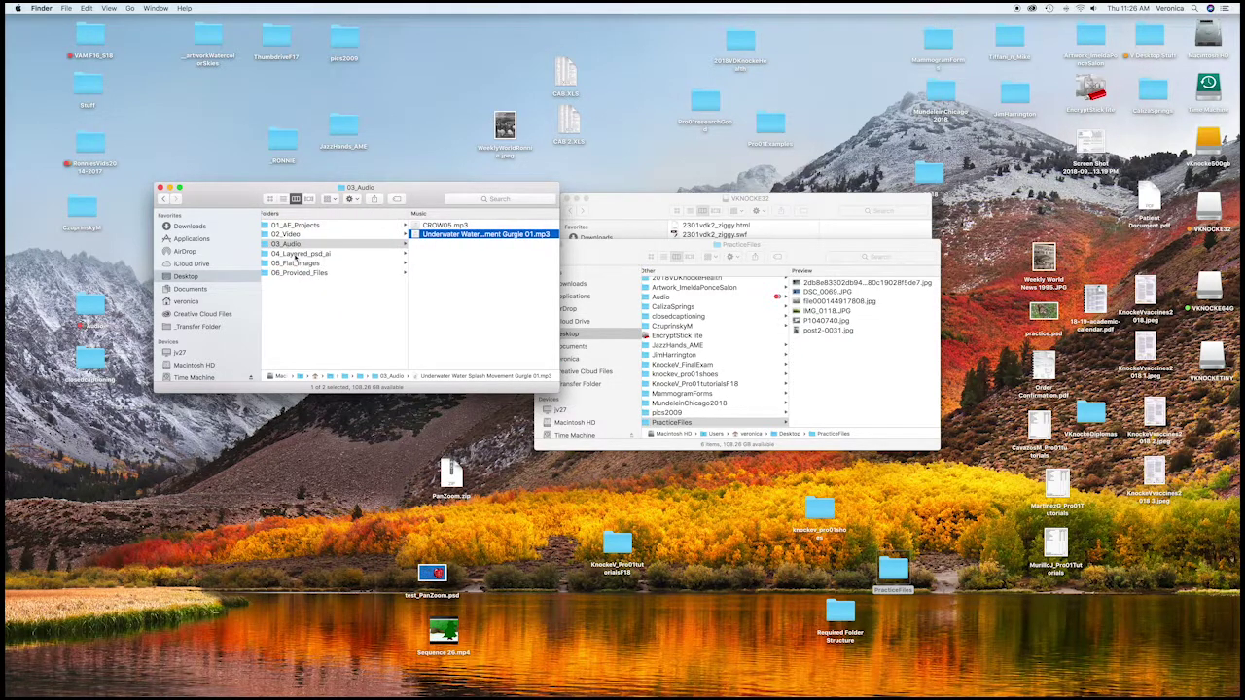
click(895, 359)
drag(895, 359, 298, 262)
Step: Check the contents of each PracticeCrow subfolder, from 01_AE_Projects through 06_Provided_Files
click(330, 227)
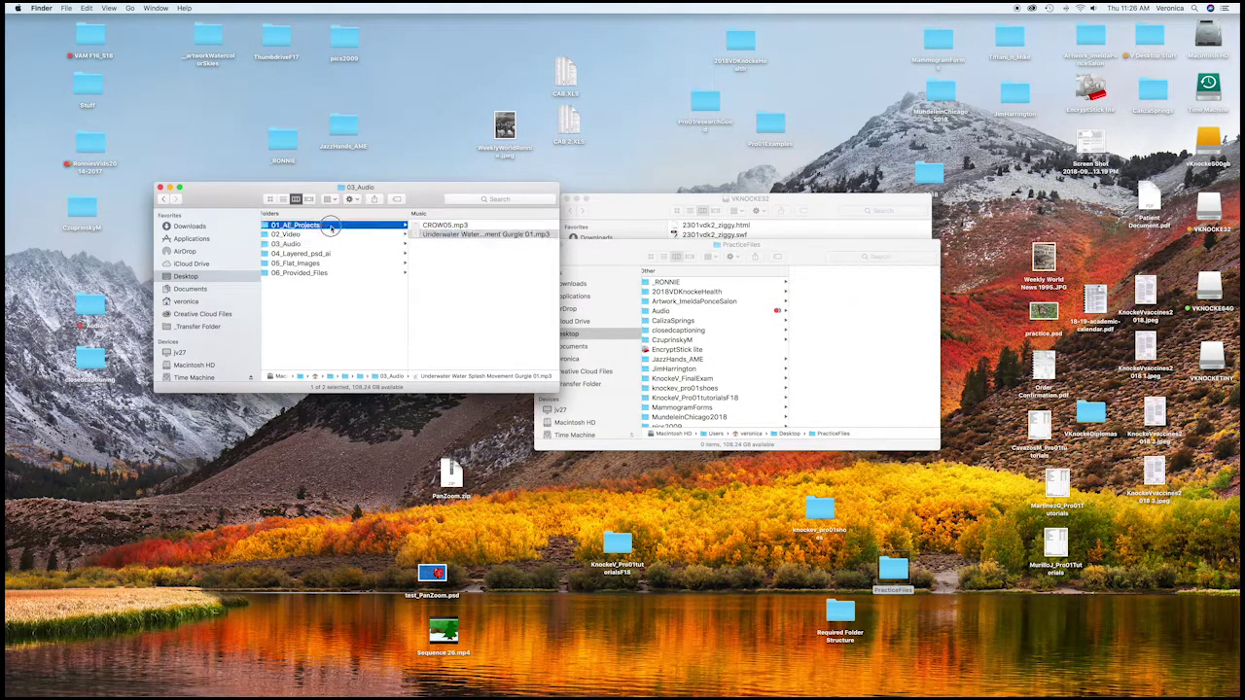
click(312, 236)
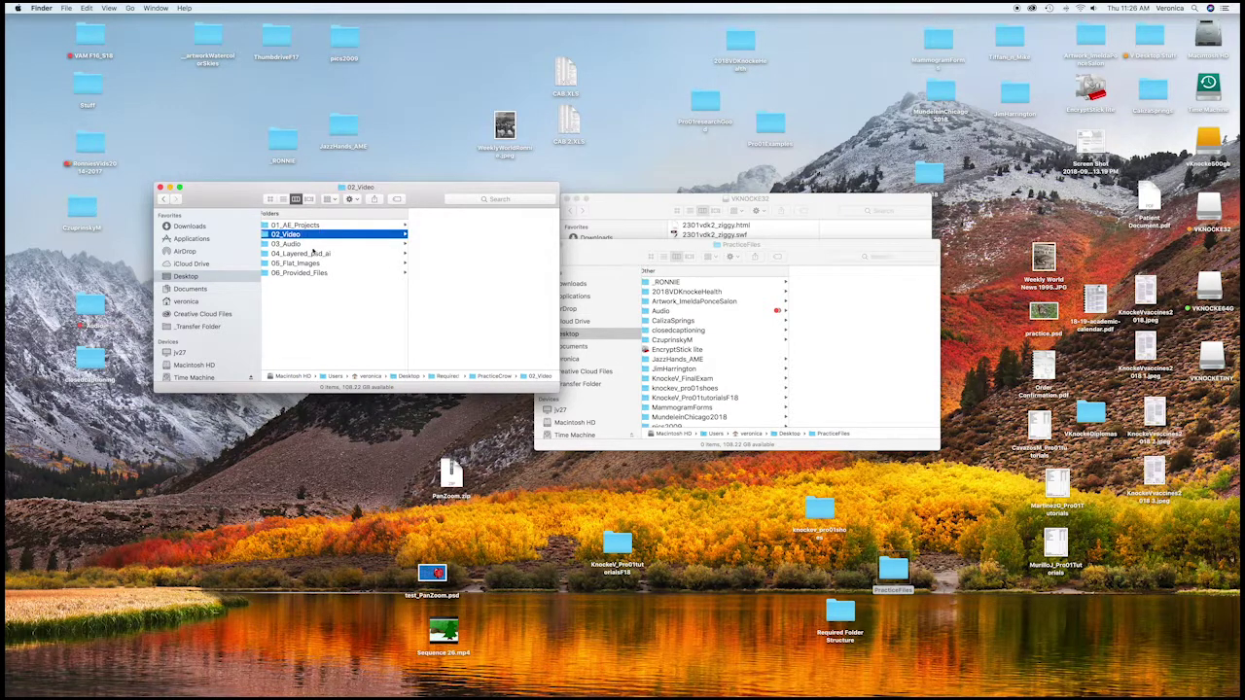
click(314, 247)
click(352, 253)
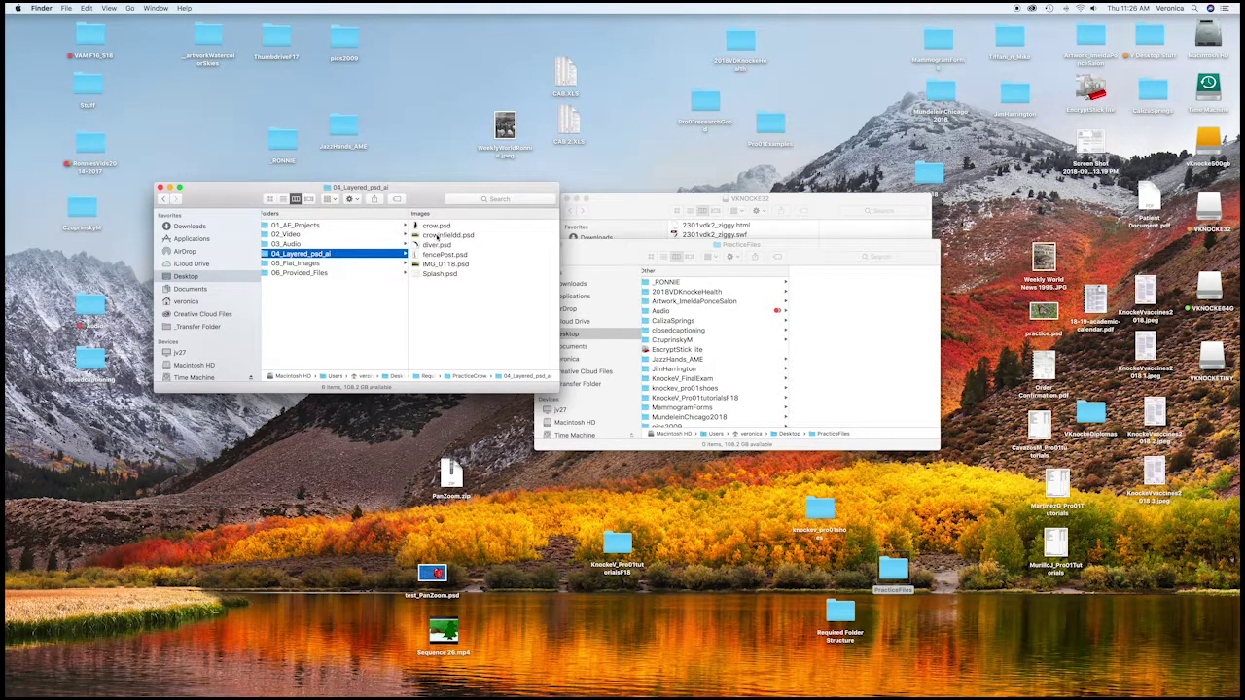
click(342, 263)
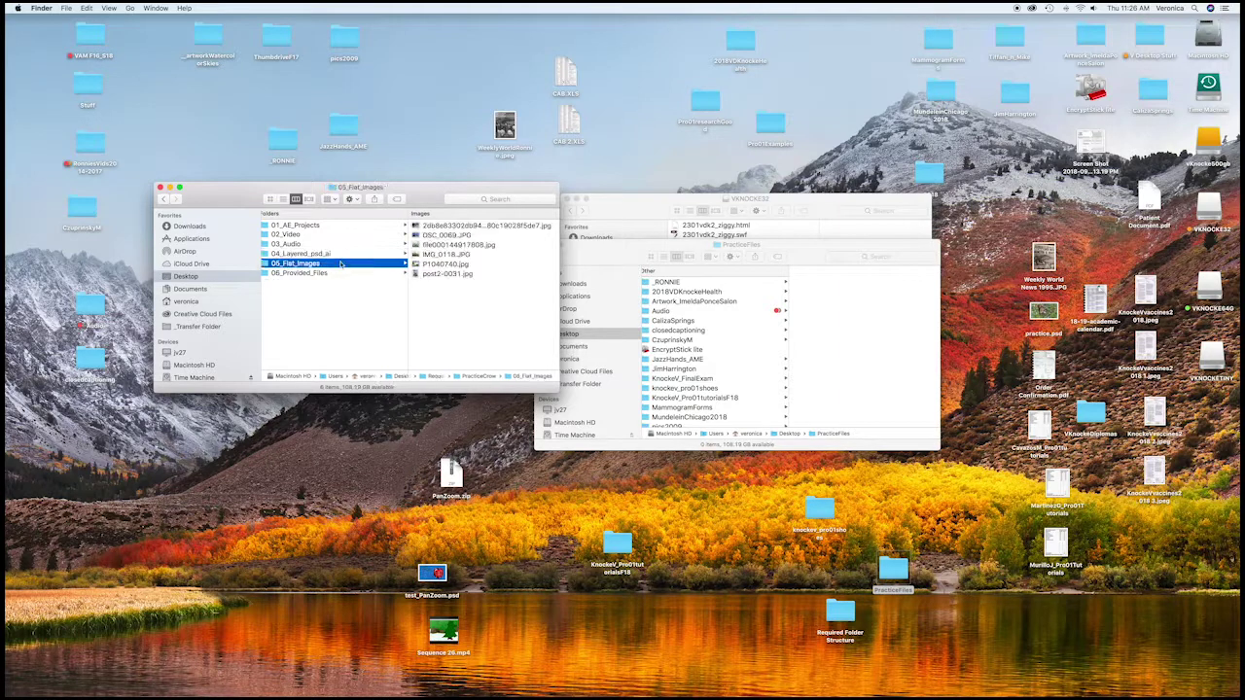
click(324, 273)
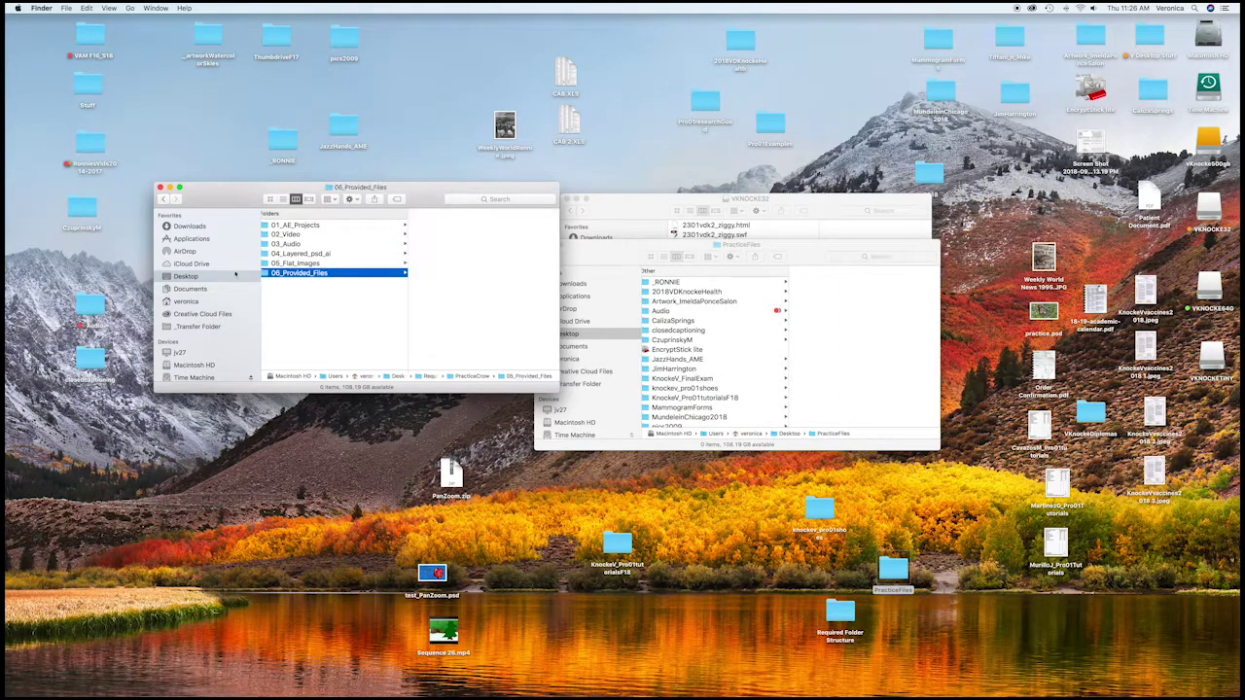
click(351, 227)
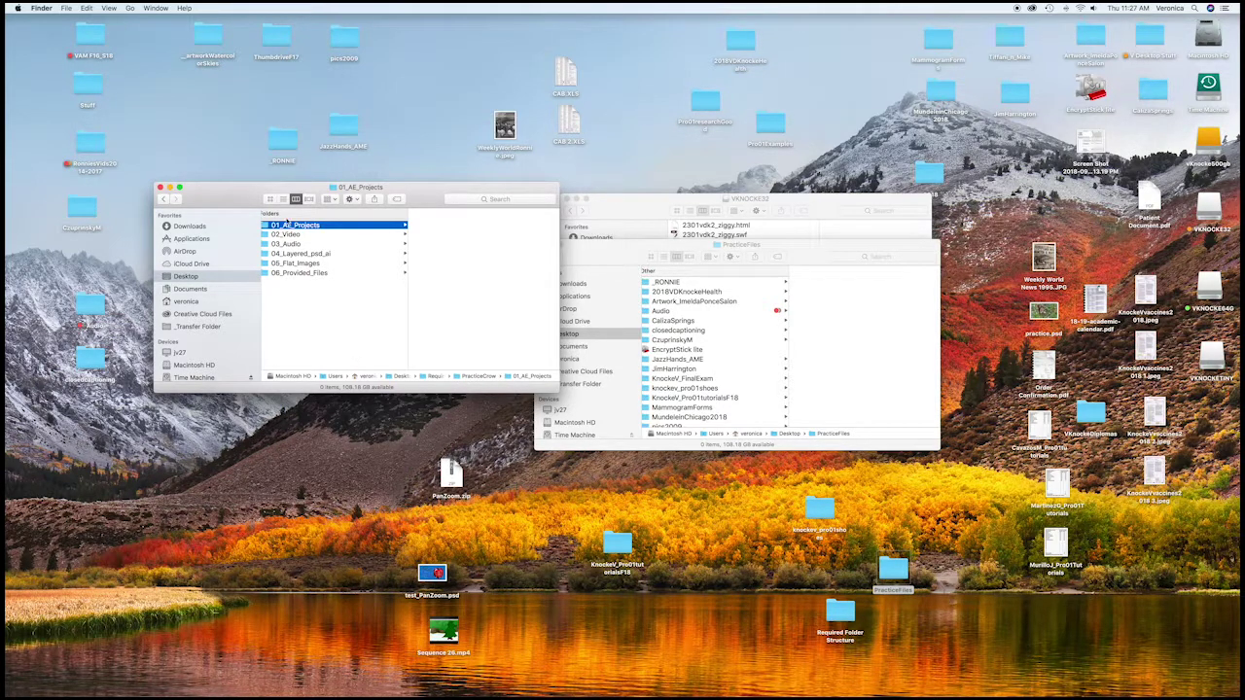
click(292, 225)
click(351, 303)
click(463, 226)
Step: Launch After Effects and start a new project
mouse_move(732, 687)
click(593, 681)
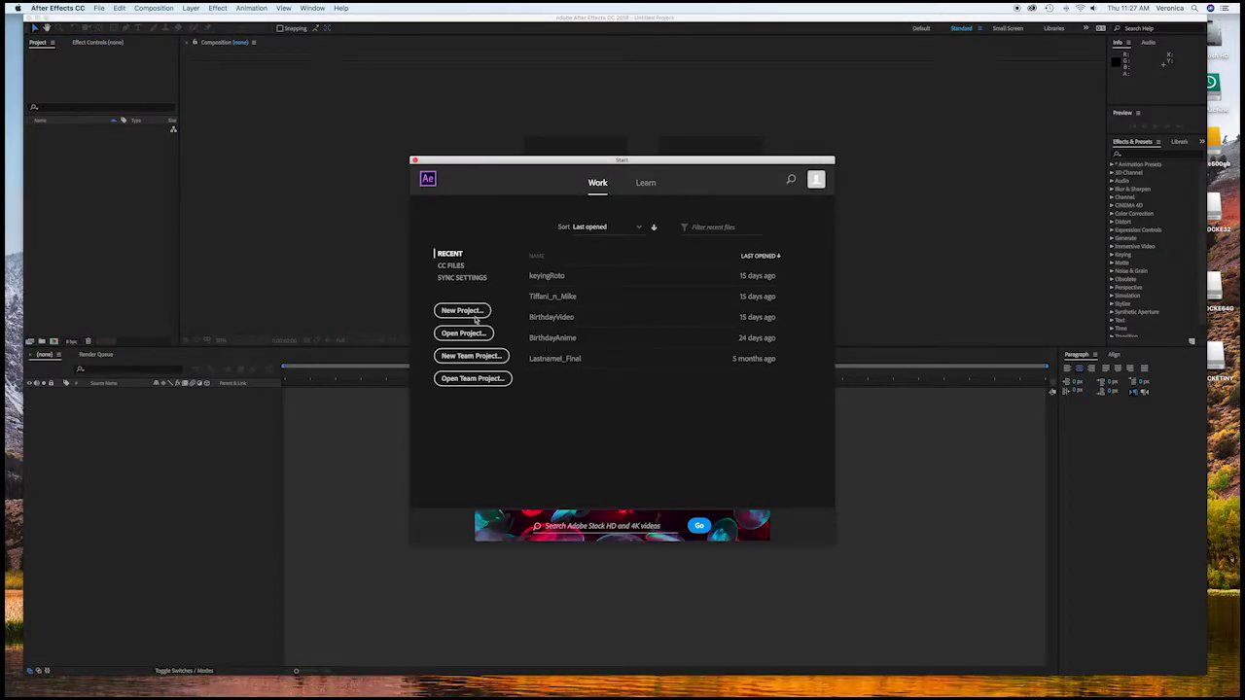
click(467, 312)
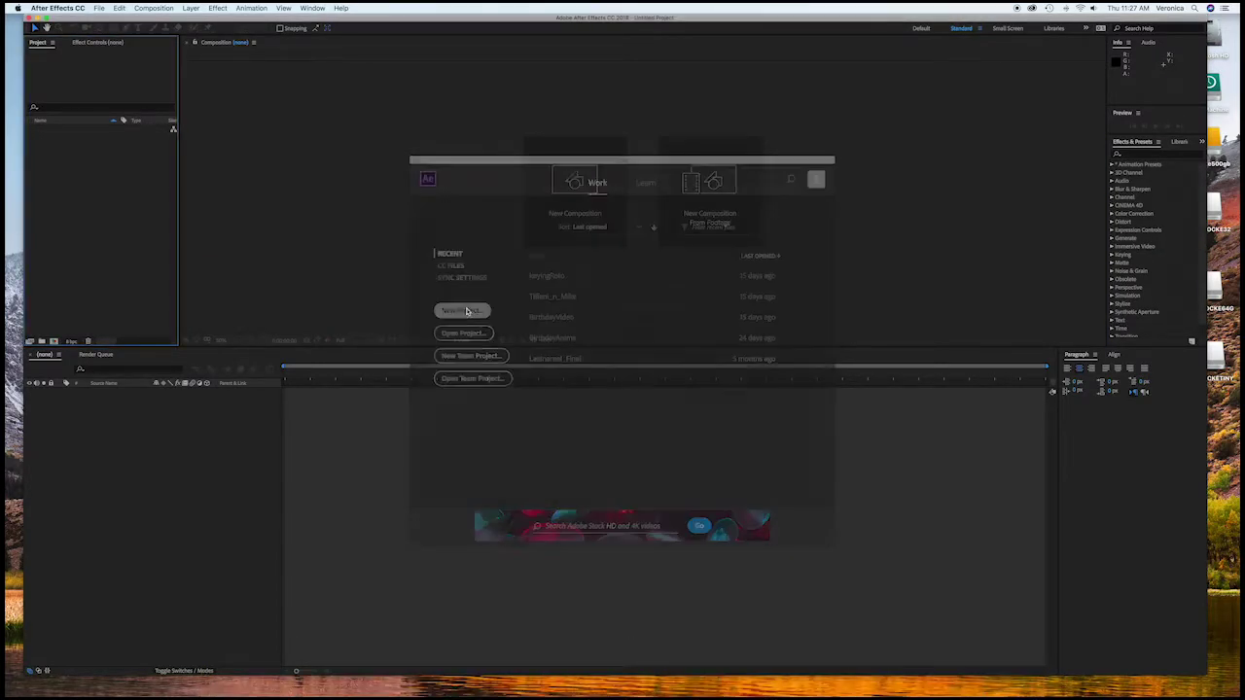
Step: Create a new composition named PracticeCrow with the HDV/HDTV 720 29.97 preset
click(166, 9)
click(168, 19)
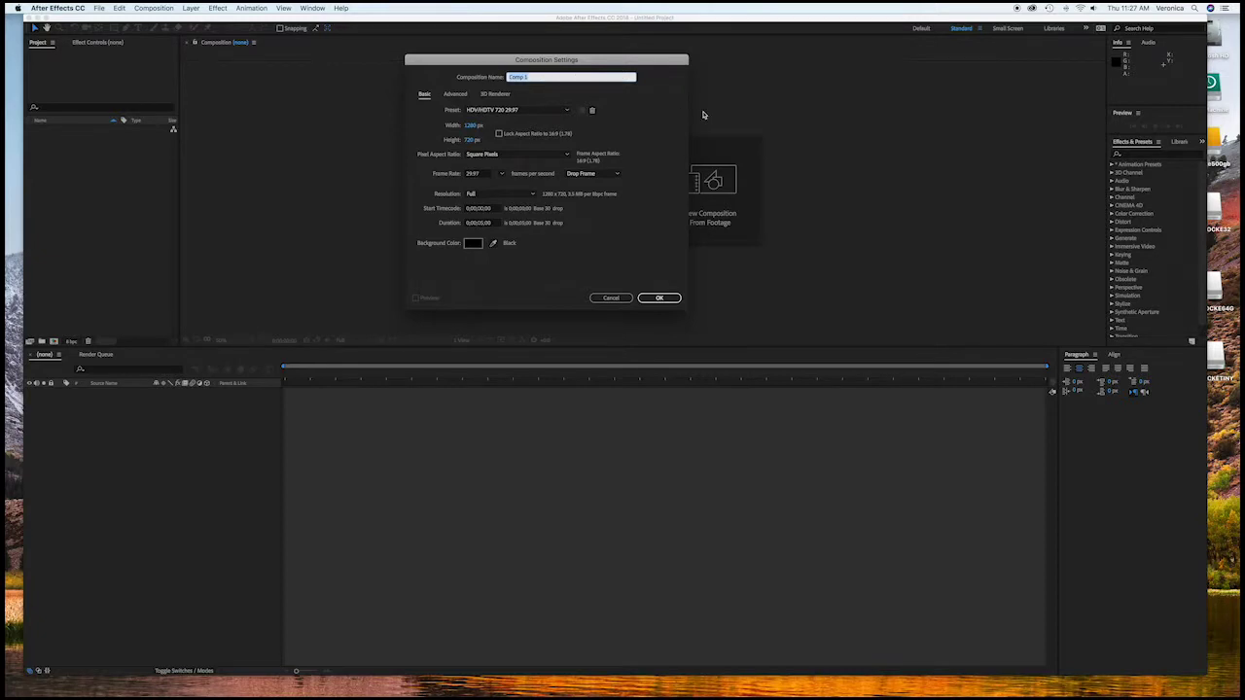
text(PracticeCrow)
click(541, 110)
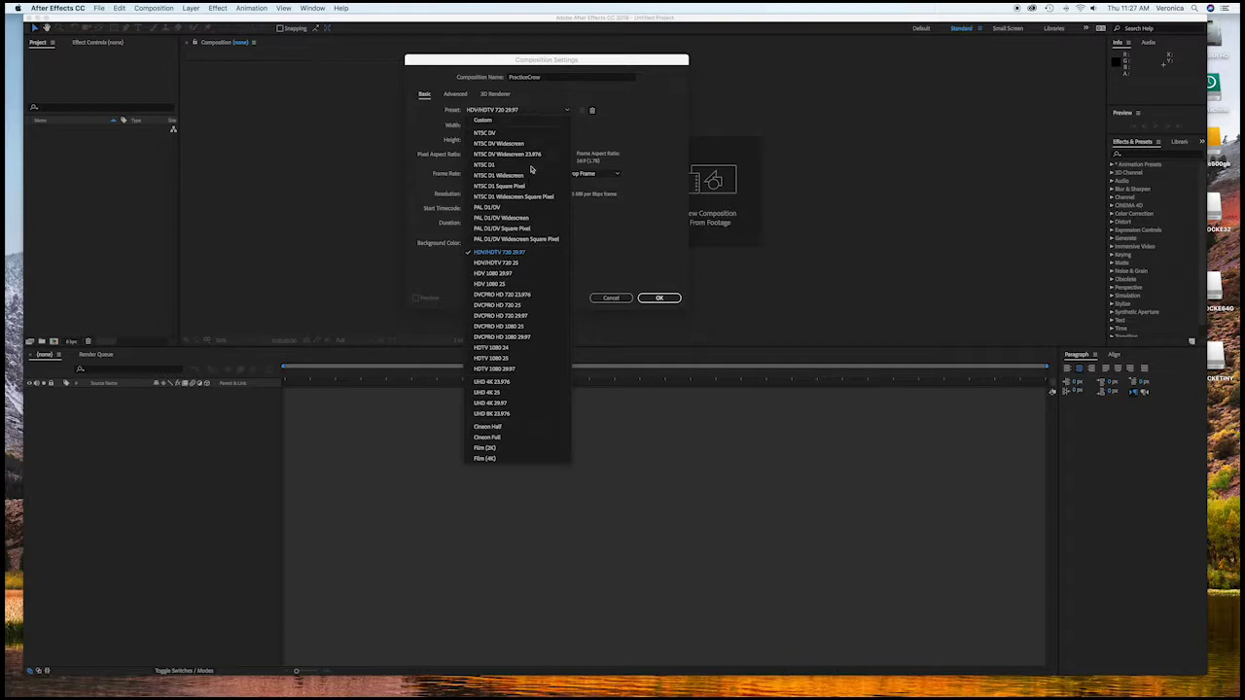
click(632, 245)
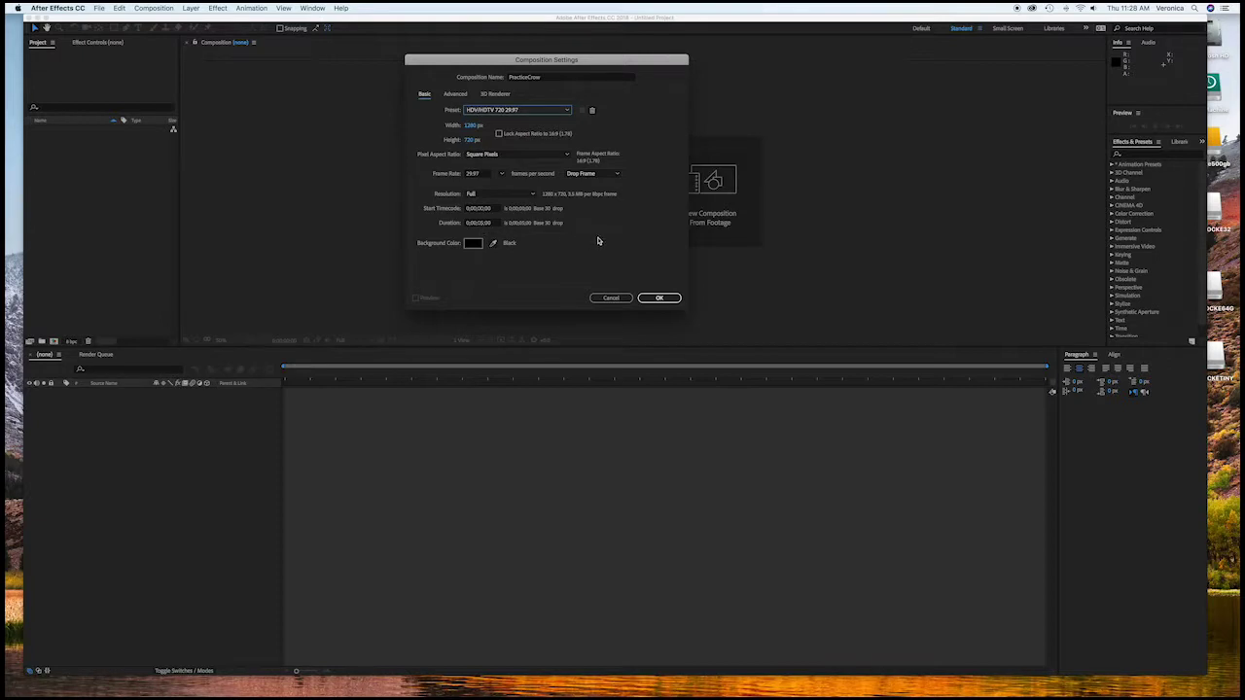
click(659, 297)
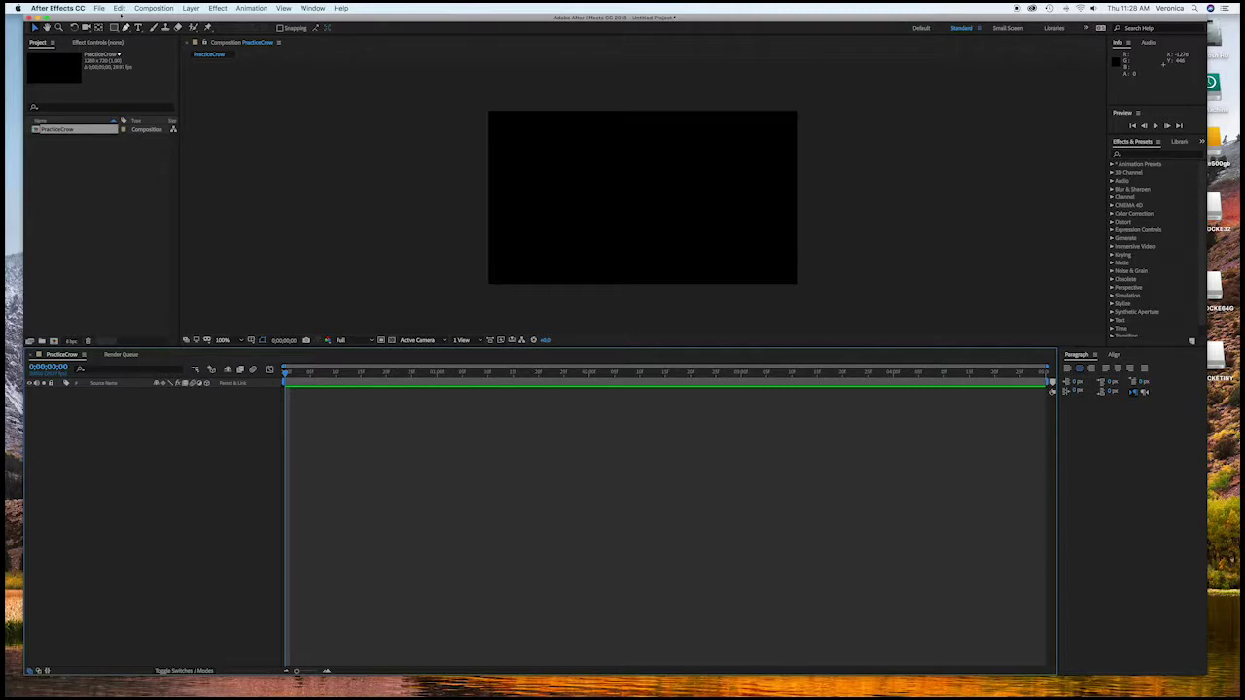
Step: Save the project as PracticingOnomatopoeia in the 01_AE_Projects folder of PracticeCrow, inside the Required Folder Structure folder on the Desktop
click(98, 8)
mouse_move(119, 99)
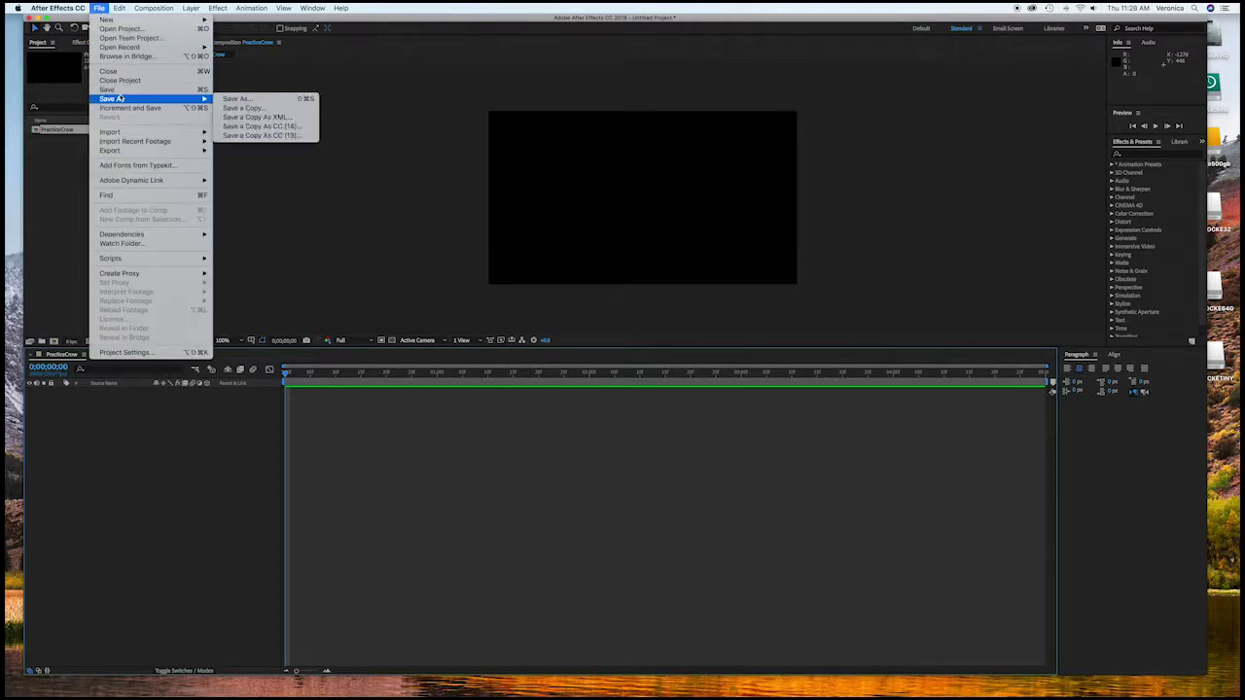
click(235, 99)
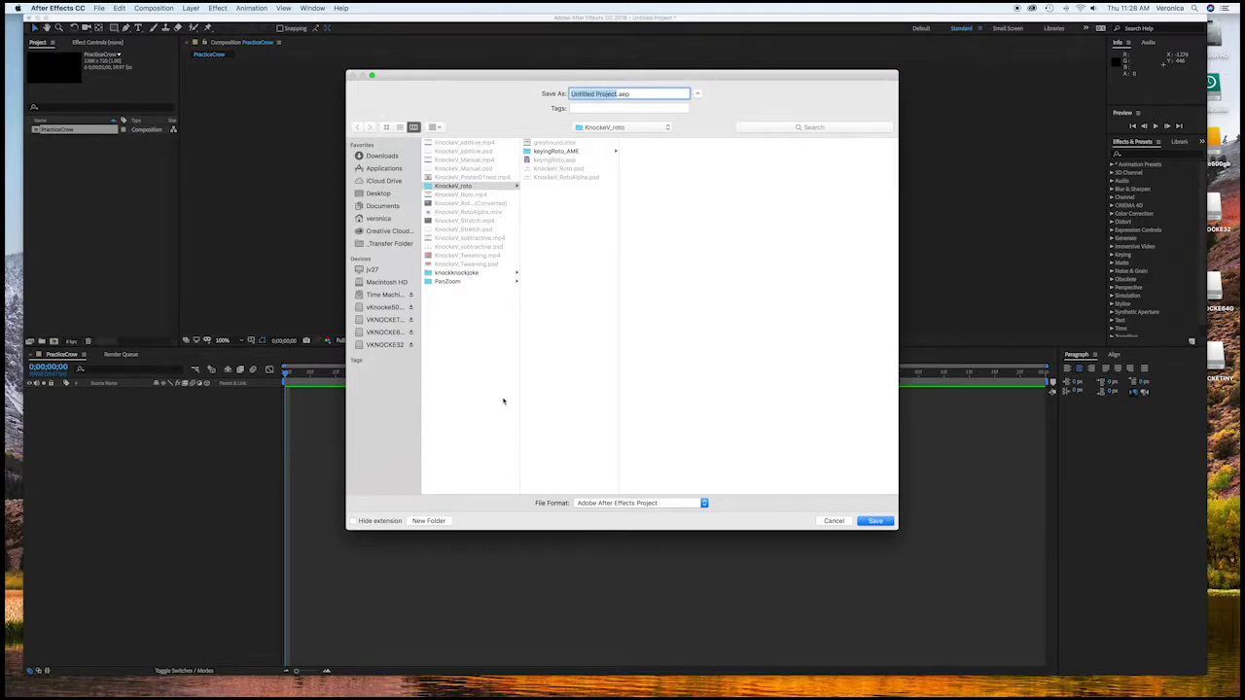
click(378, 193)
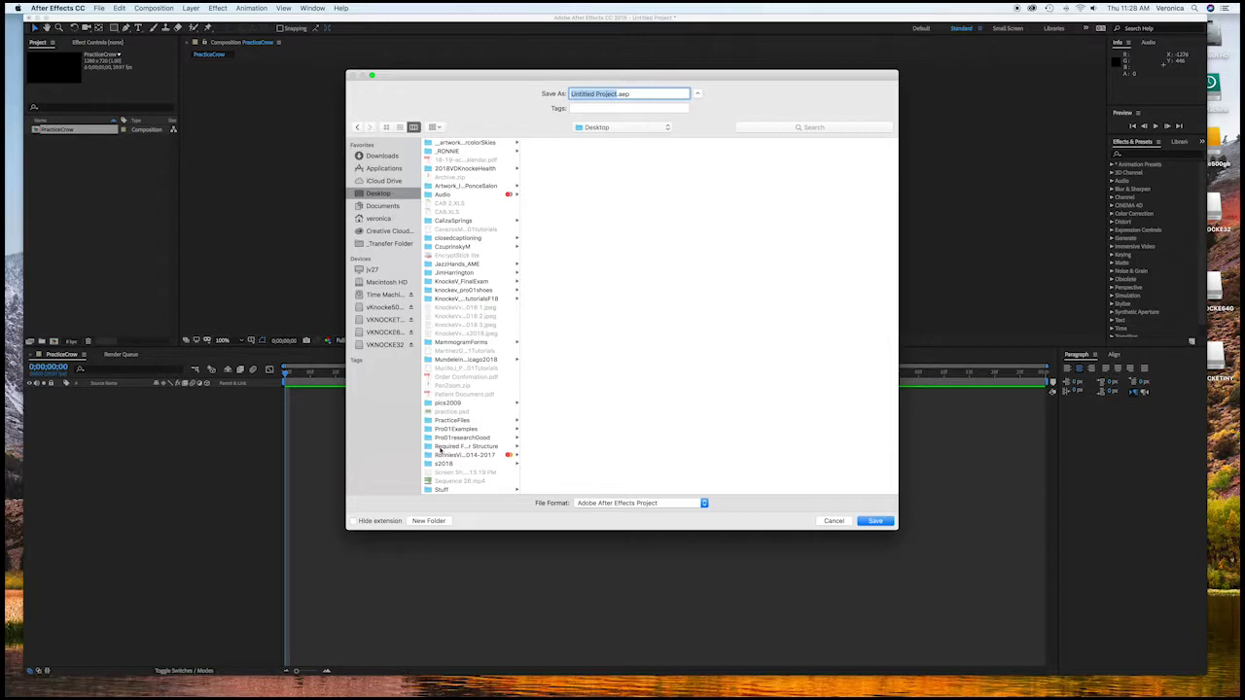
click(447, 420)
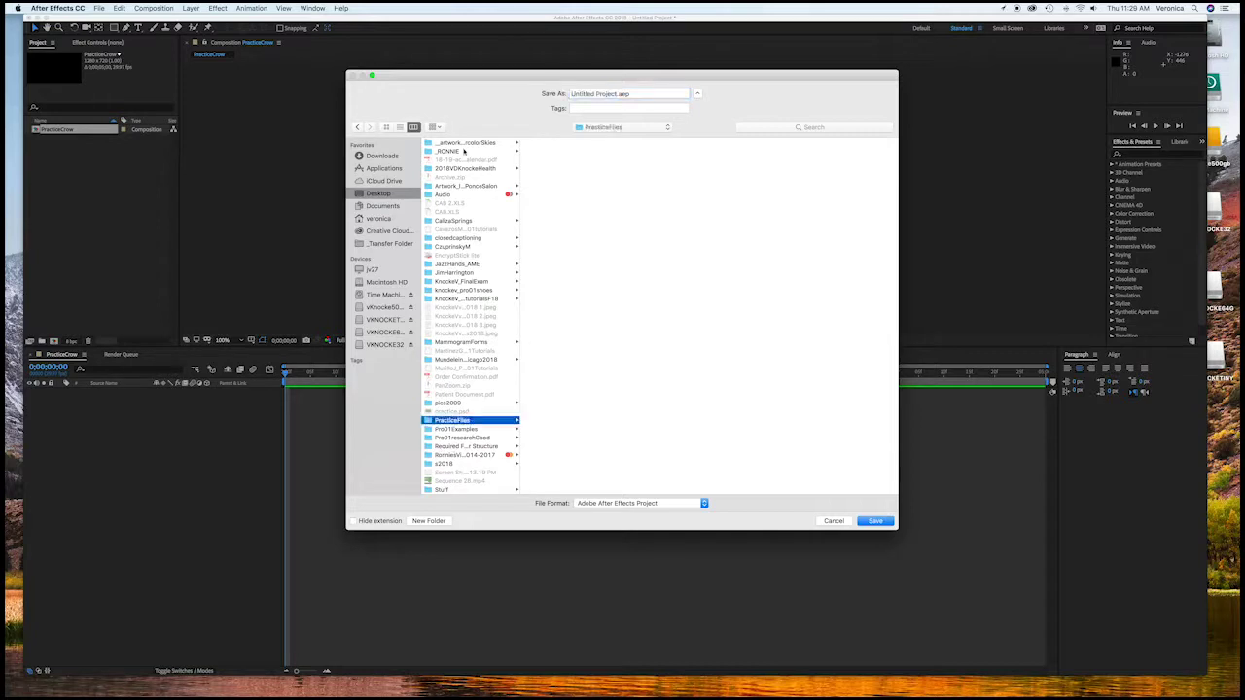
click(461, 447)
click(551, 160)
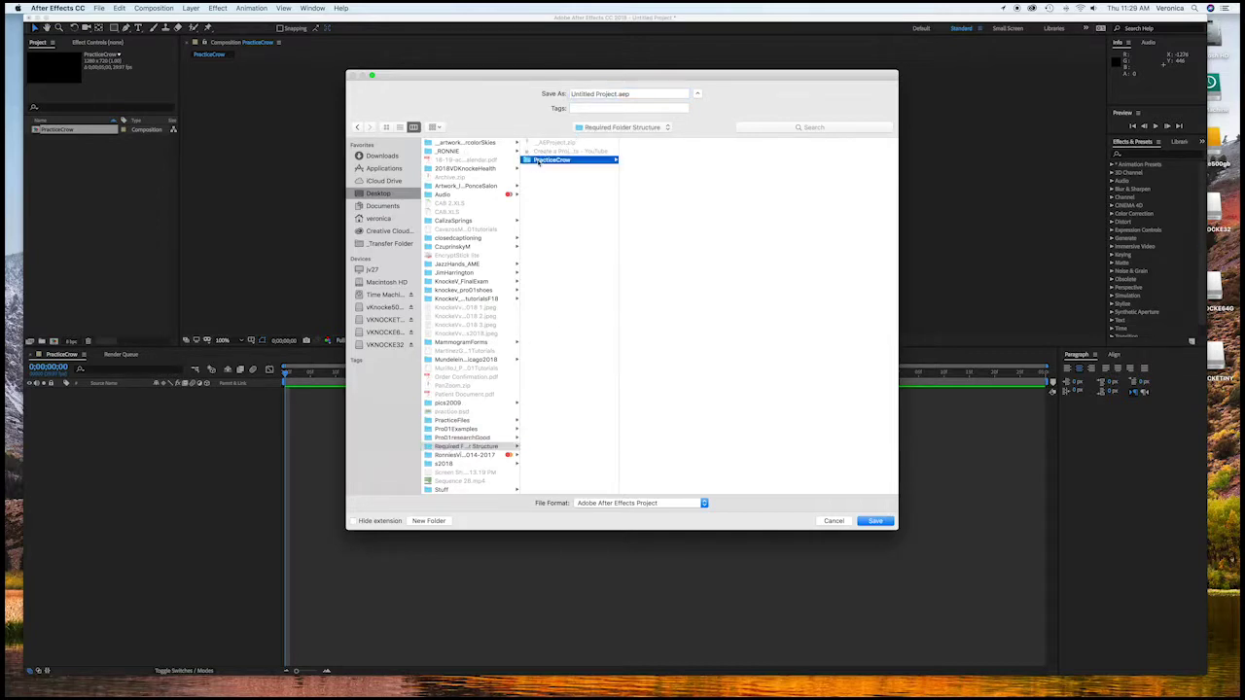
click(671, 143)
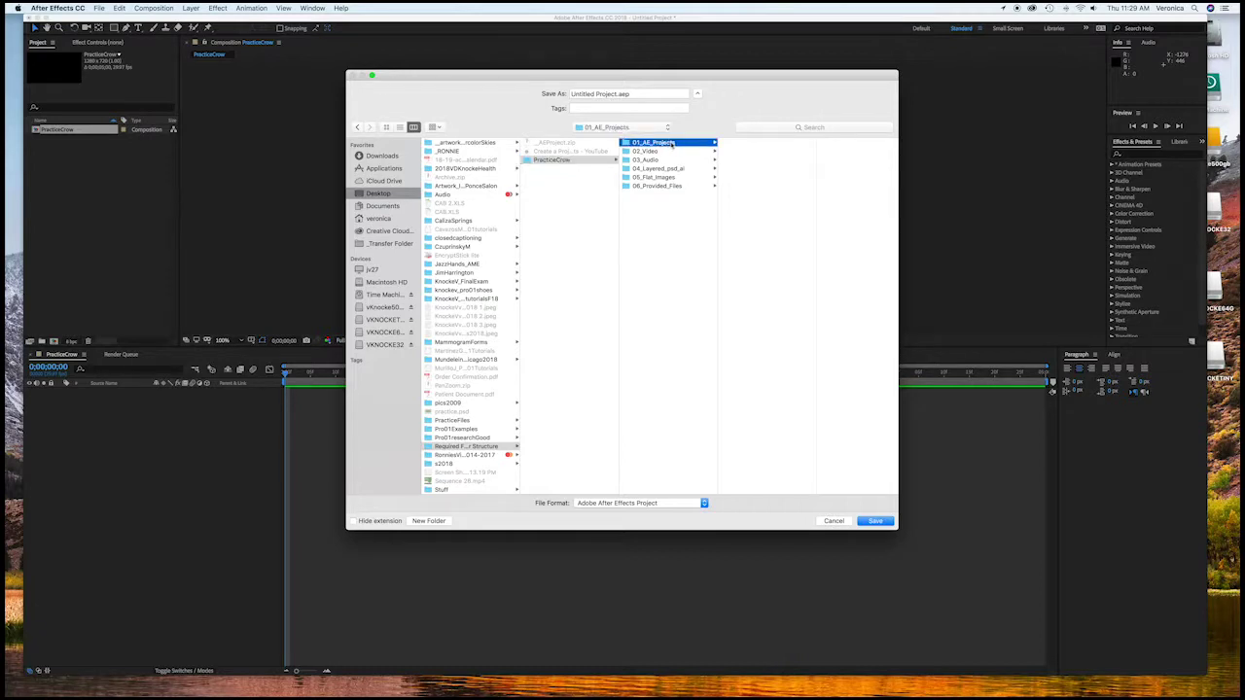
drag(617, 95, 539, 96)
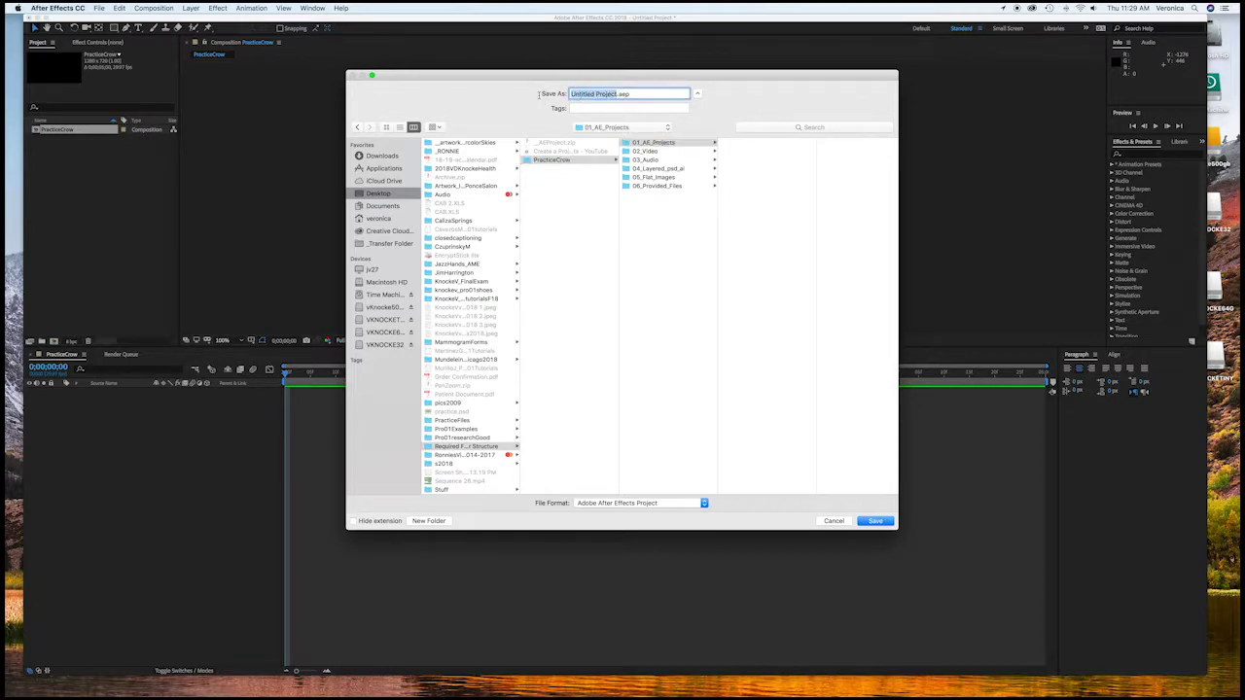
text(PracticingOnomatopoeia)
click(885, 521)
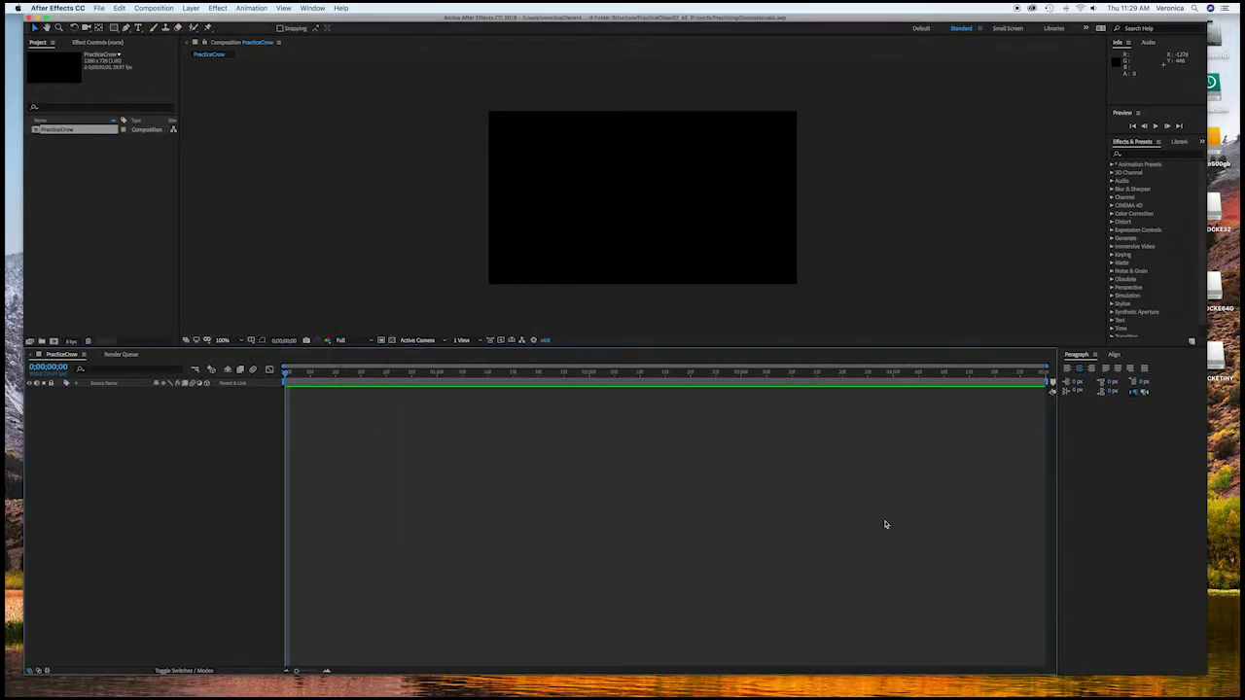
Step: Import crowinfieldd.psd from 04_Layered_psd_ai as Composition - Retain Layer Sizes with editable layer styles
right_click(73, 221)
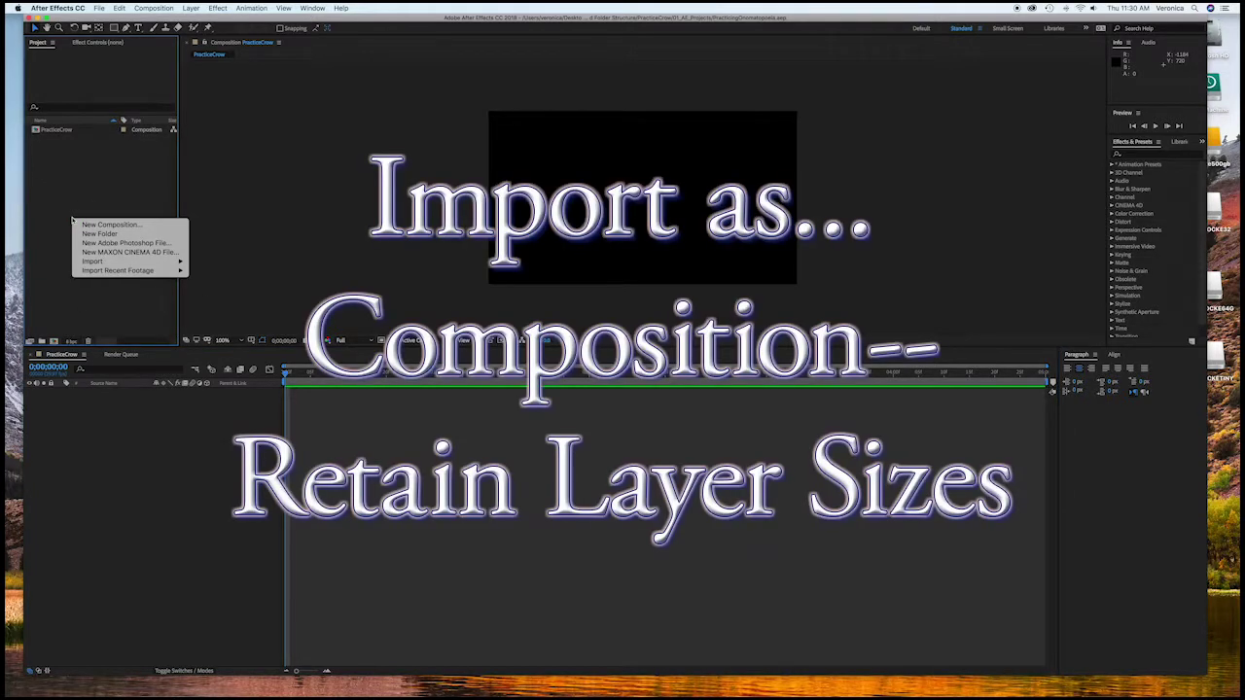
mouse_move(90, 263)
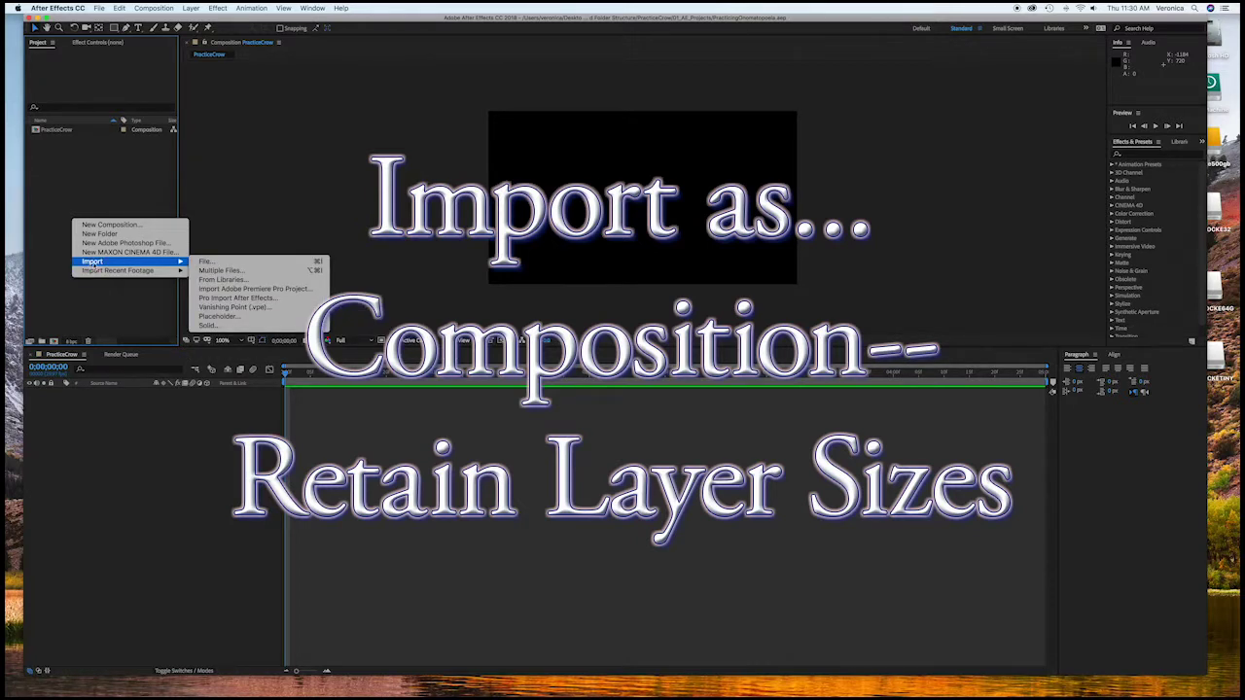
click(207, 264)
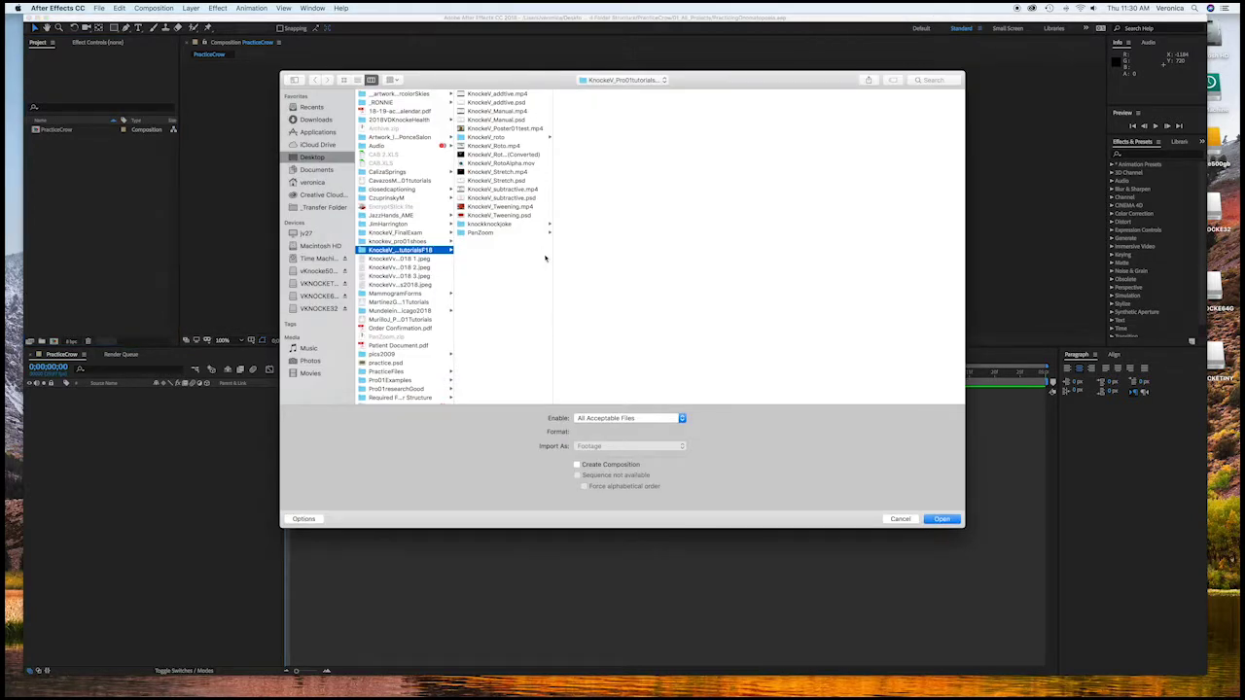
click(397, 397)
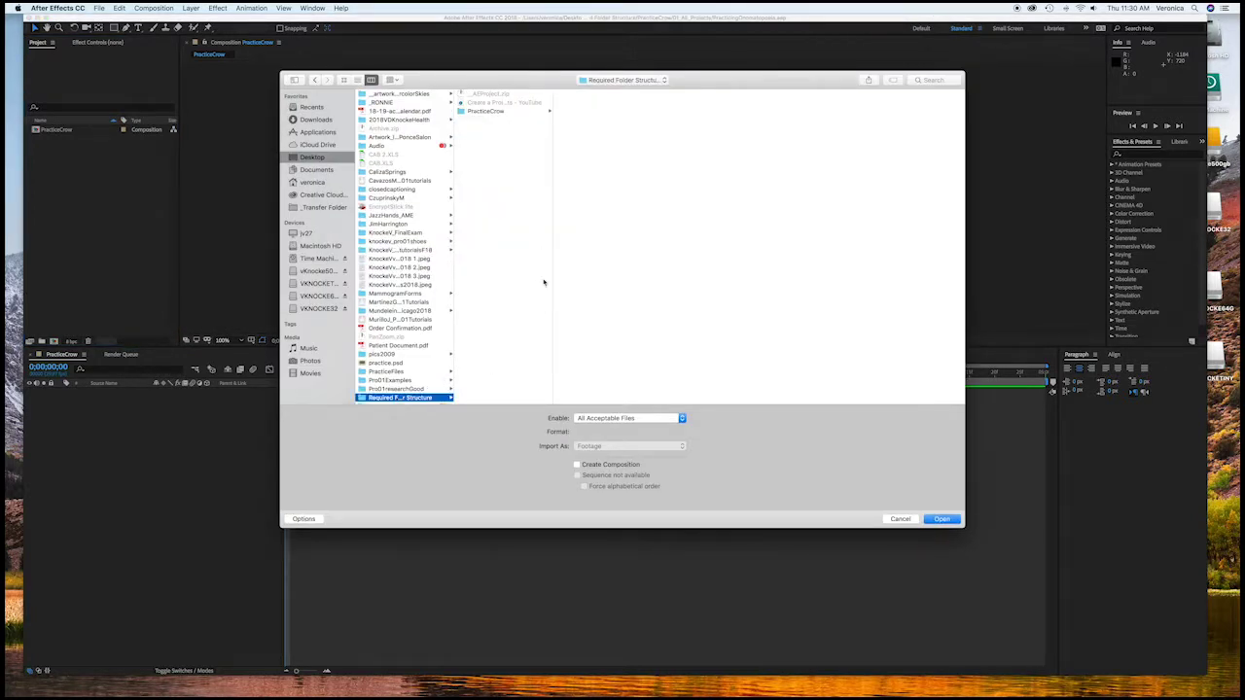
click(485, 111)
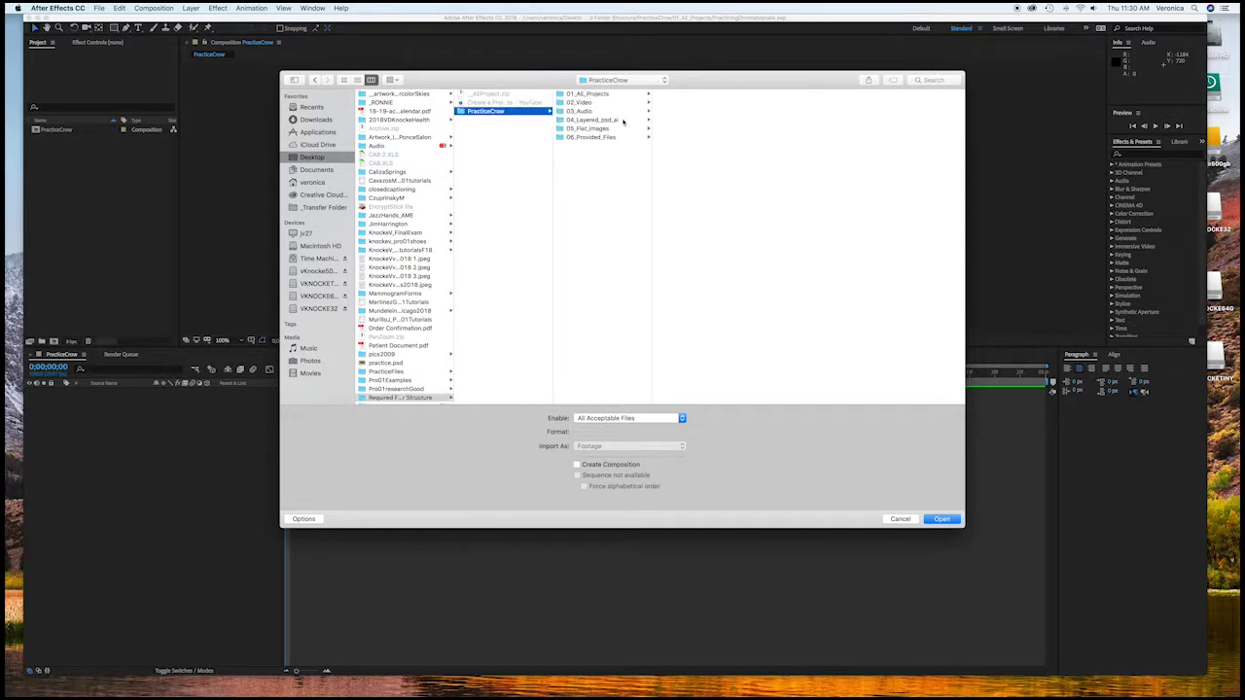
click(589, 119)
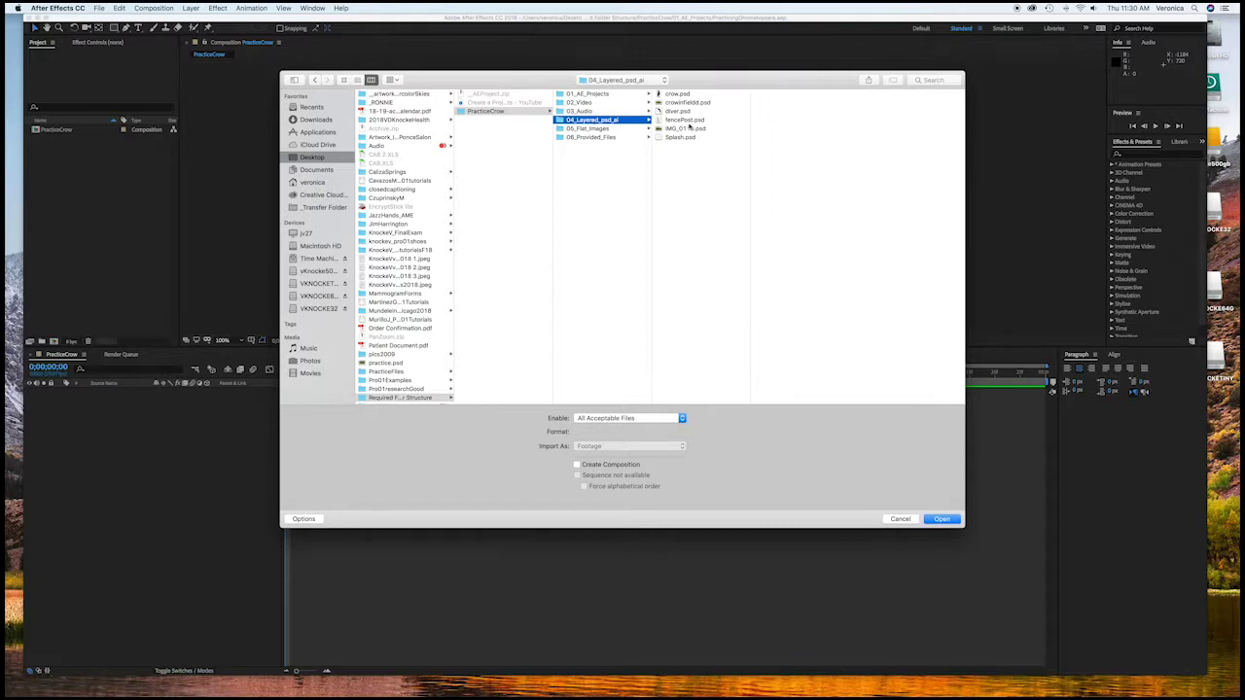
click(683, 102)
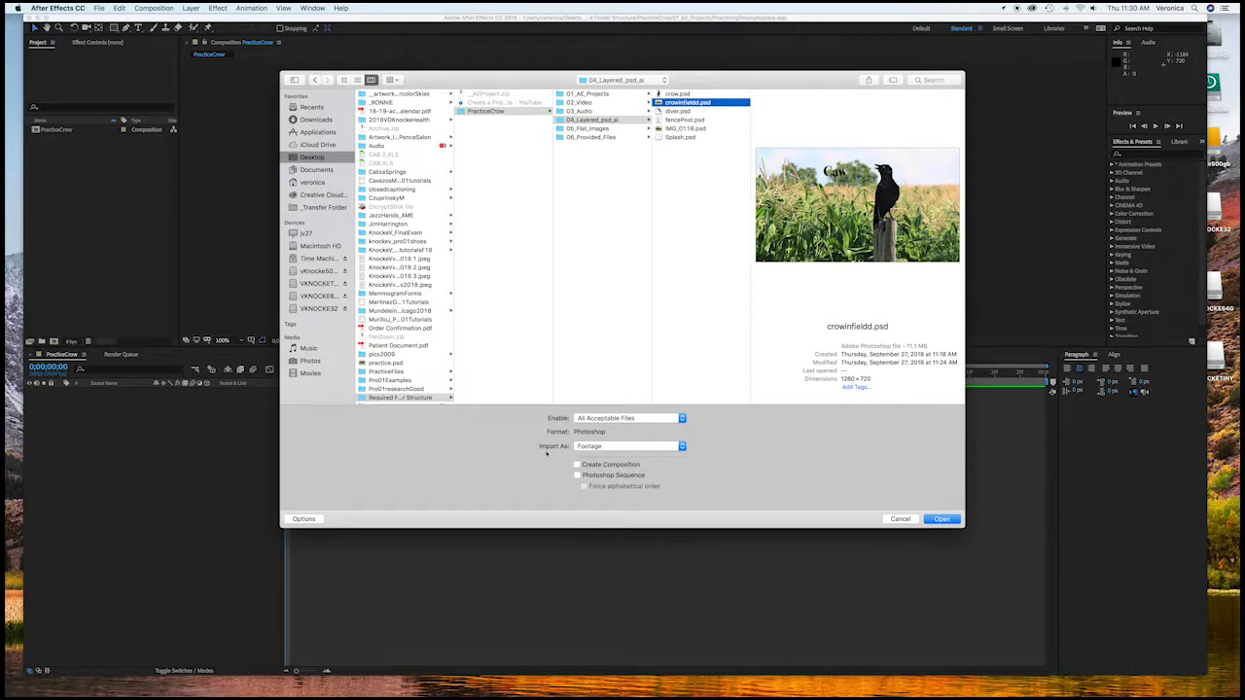
click(644, 449)
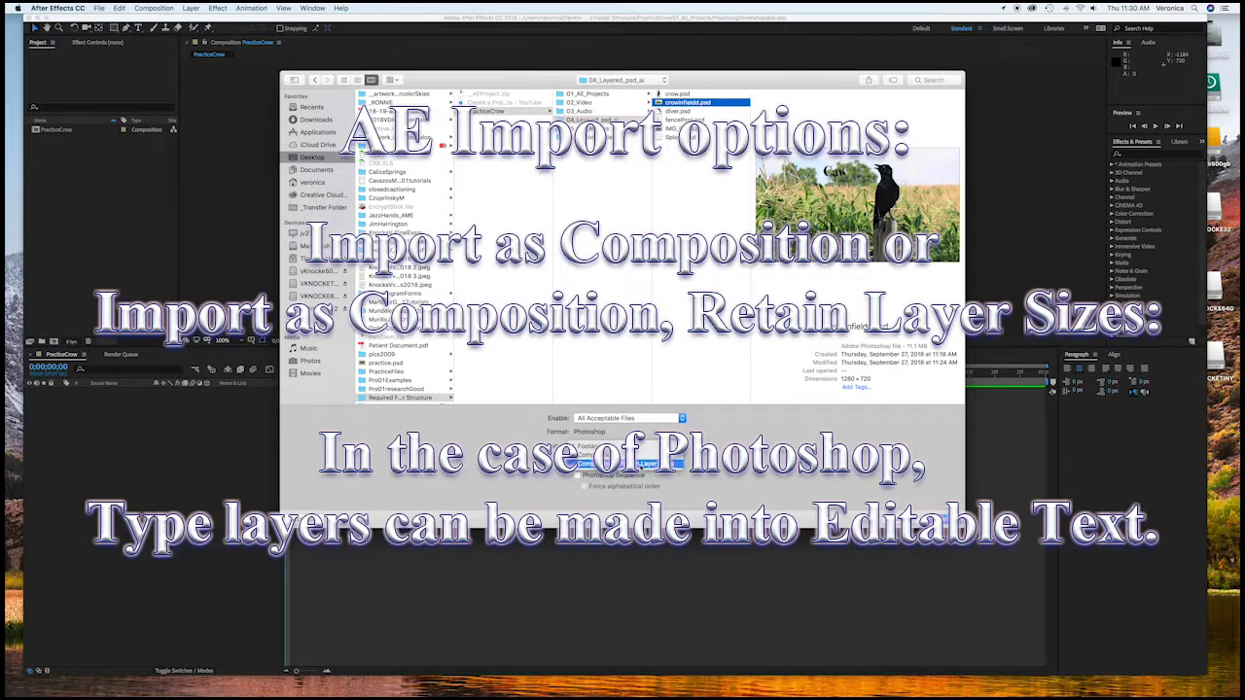
click(651, 465)
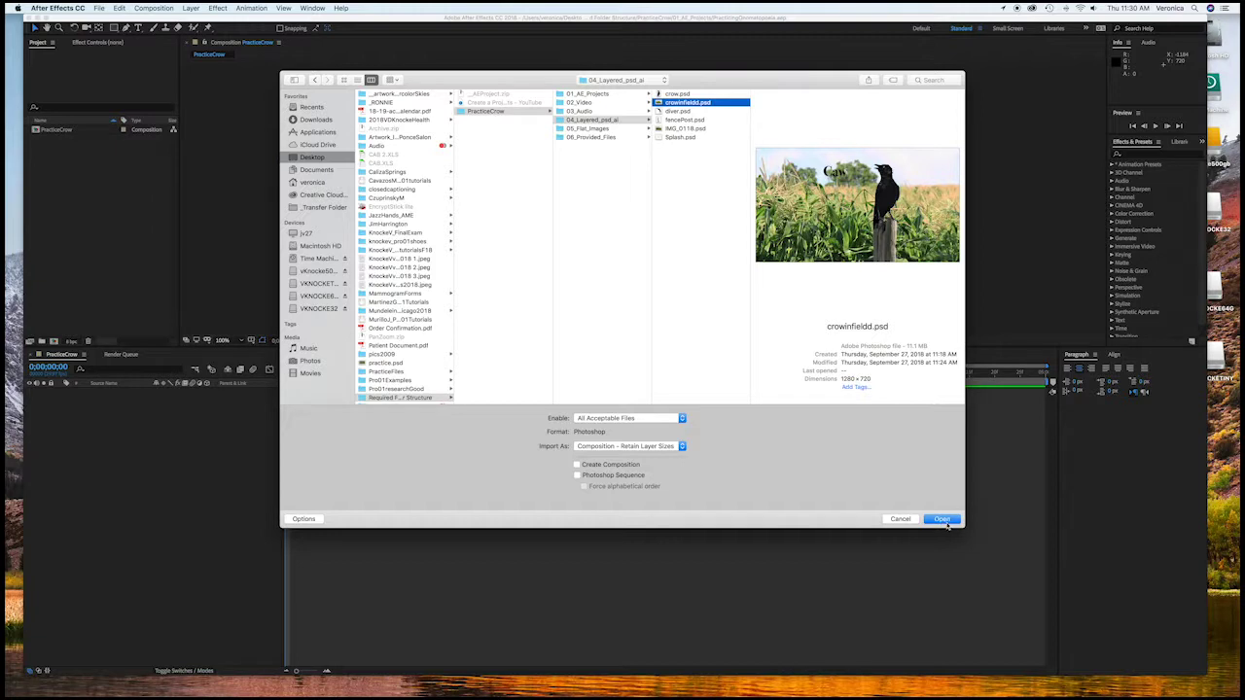
click(943, 520)
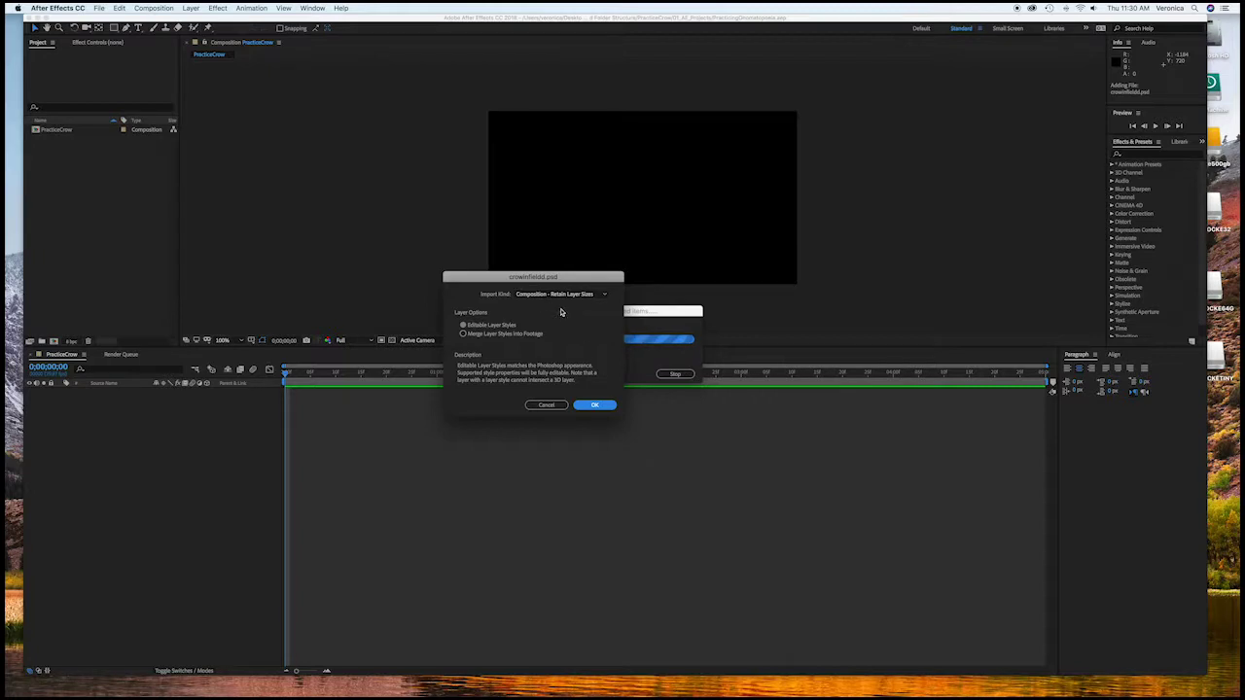
click(600, 407)
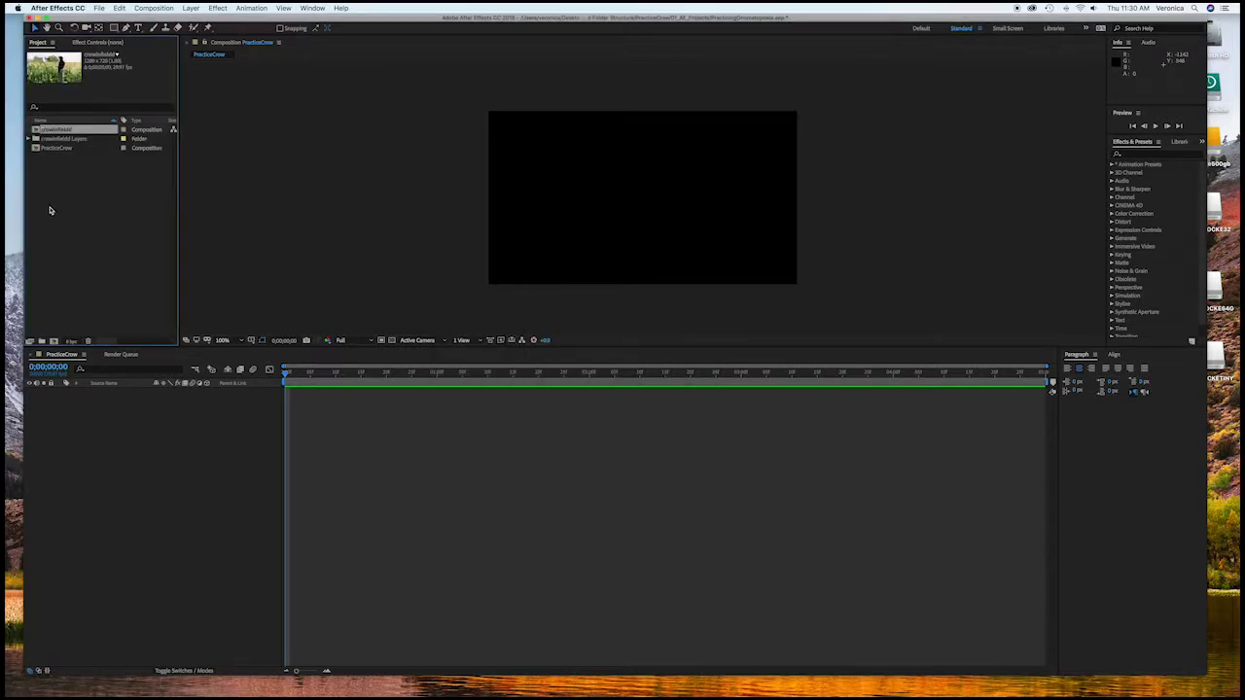
Step: Delete the empty PracticeCrow composition, then open the crowinfieldd composition with a taller viewer area
click(64, 148)
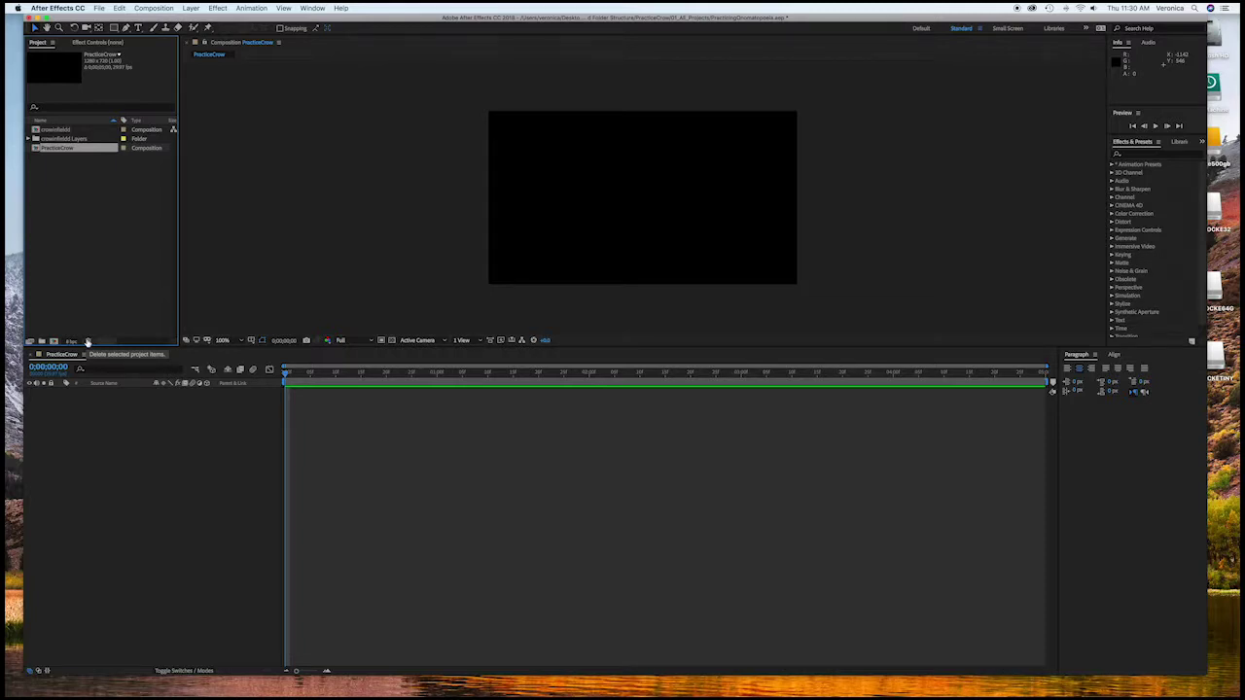
click(88, 342)
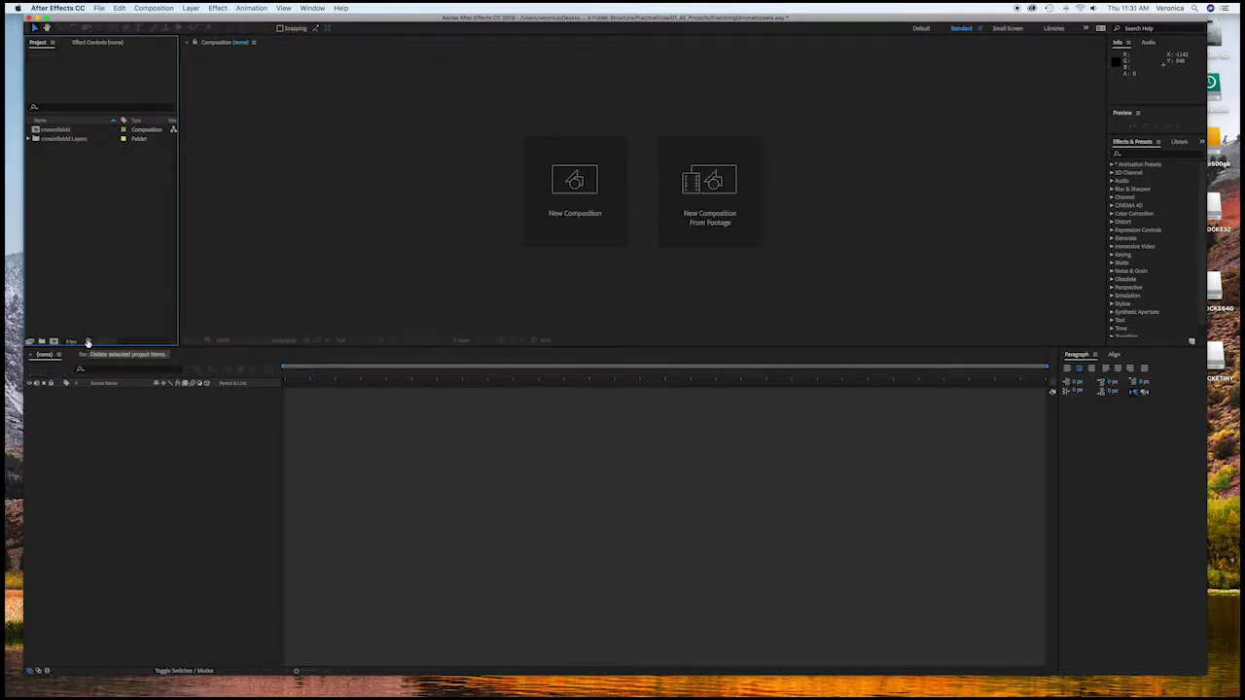
click(45, 131)
double_click(37, 130)
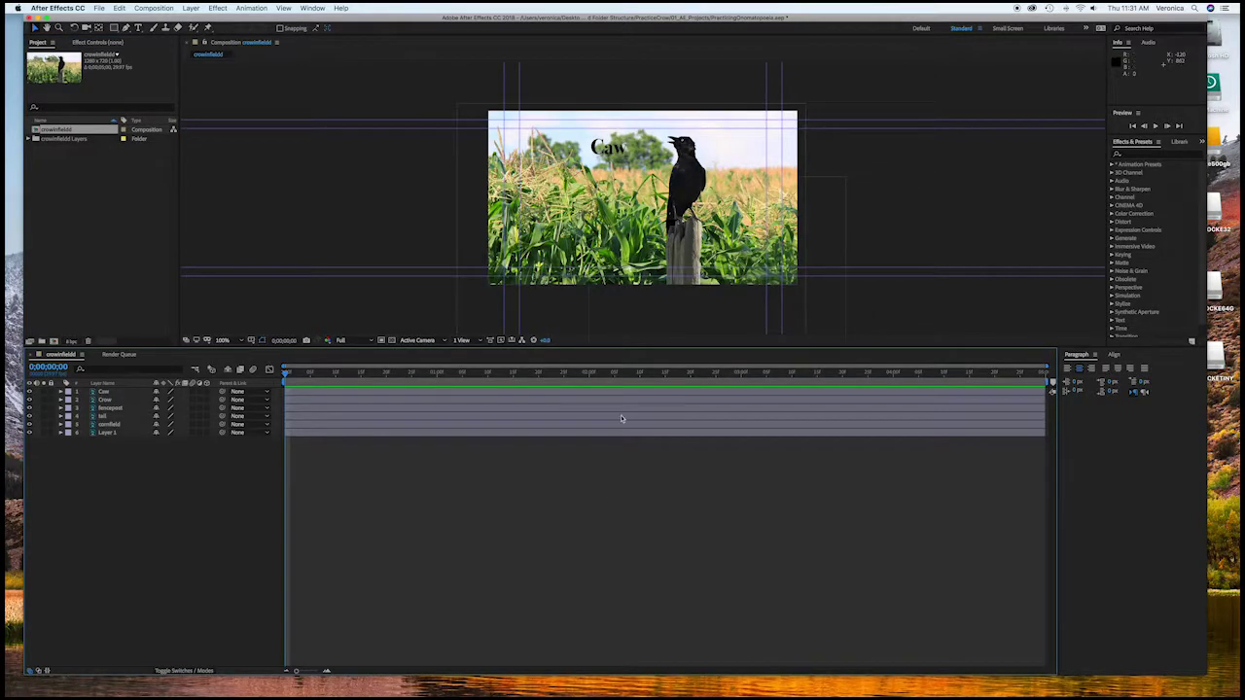
drag(624, 356, 622, 475)
Step: Import the crow sound CROW05.mp3 from the 03_Audio folder of PracticeCrow
right_click(88, 206)
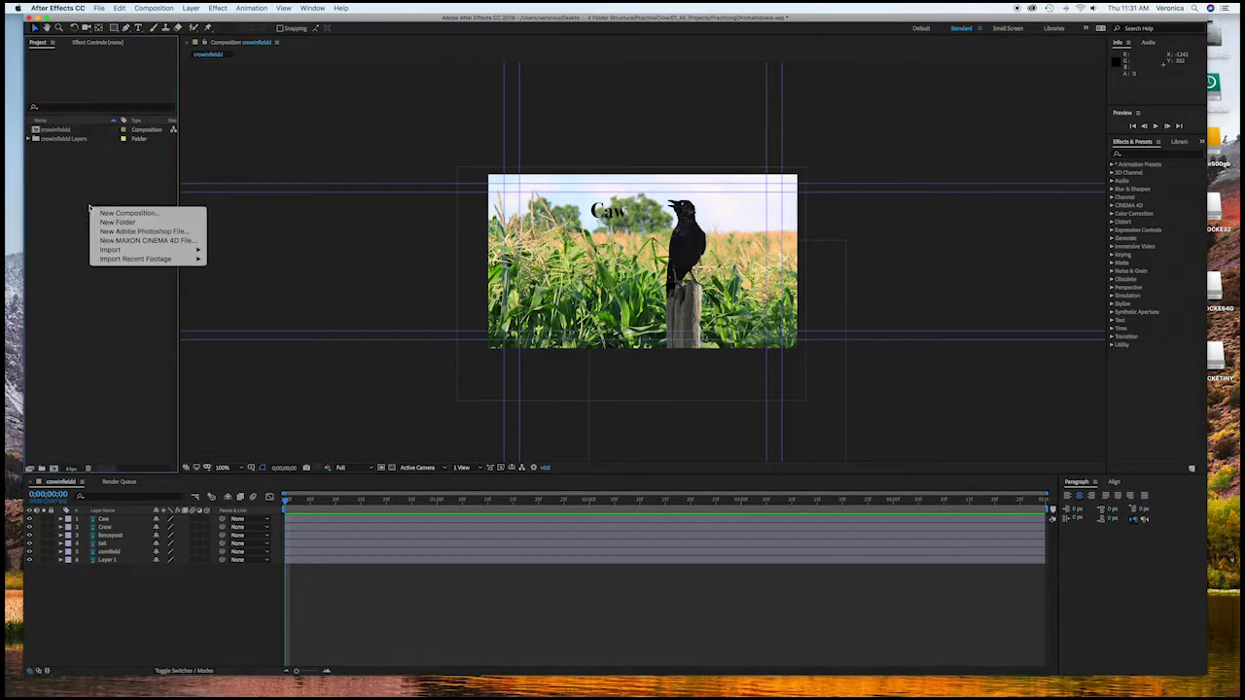
mouse_move(111, 250)
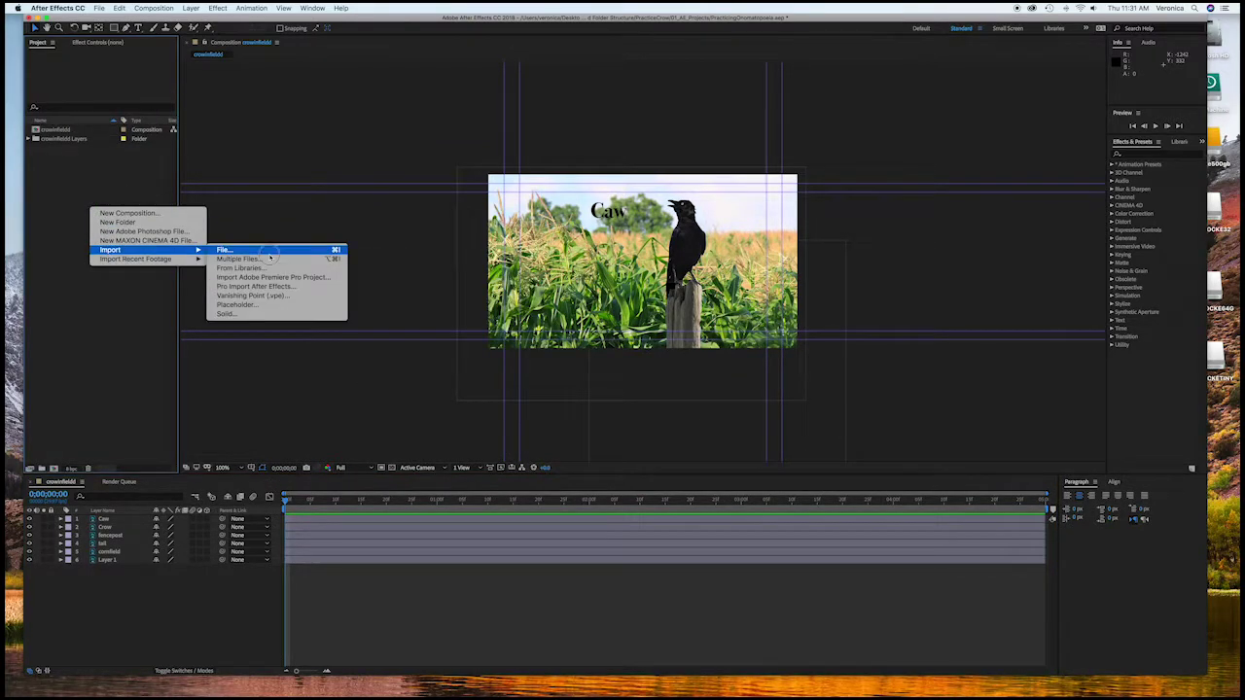
click(270, 253)
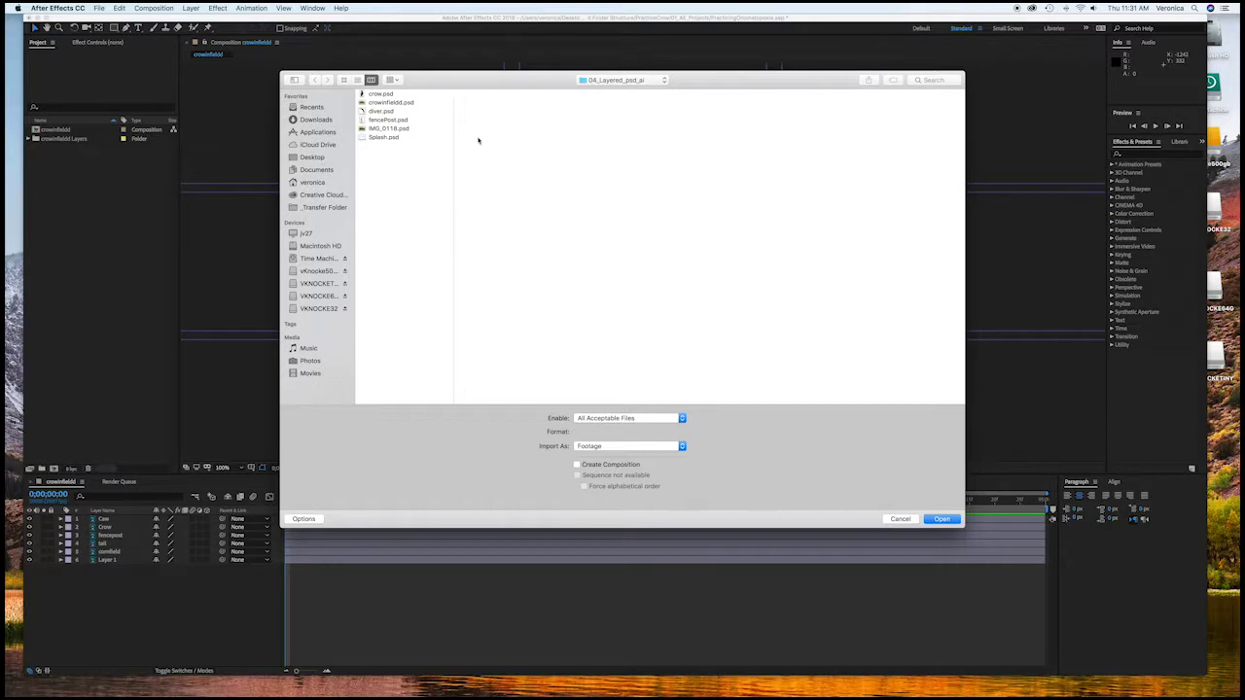
click(595, 83)
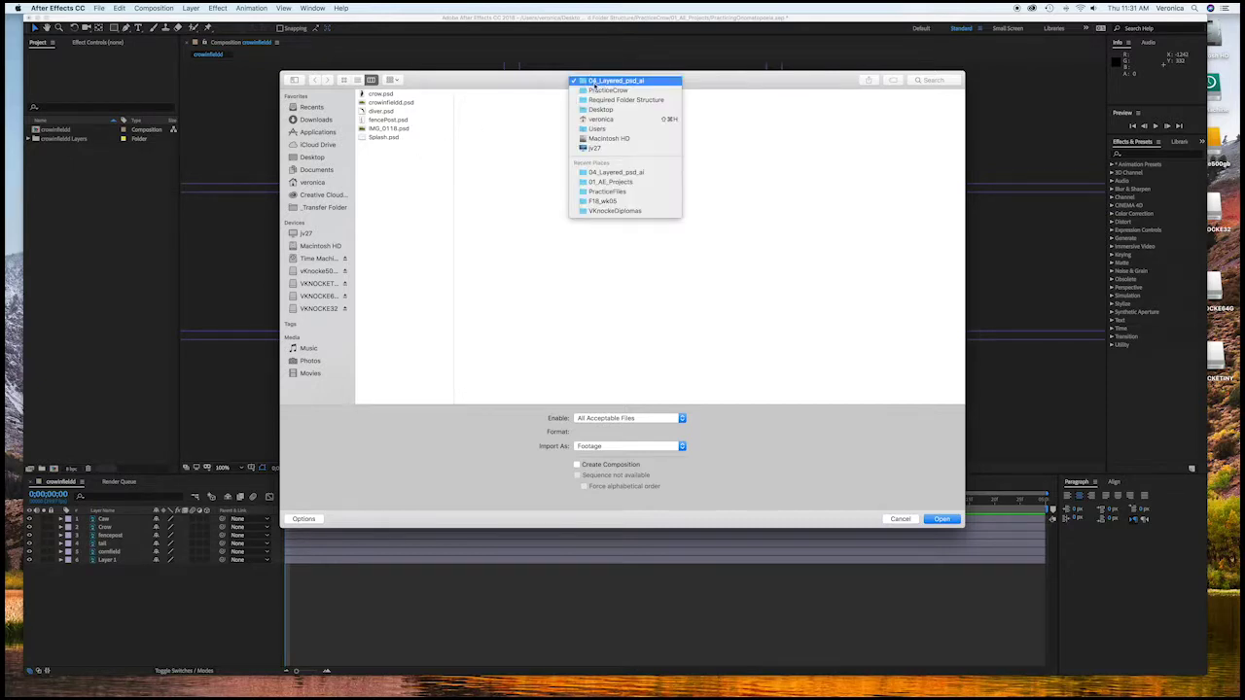
click(605, 93)
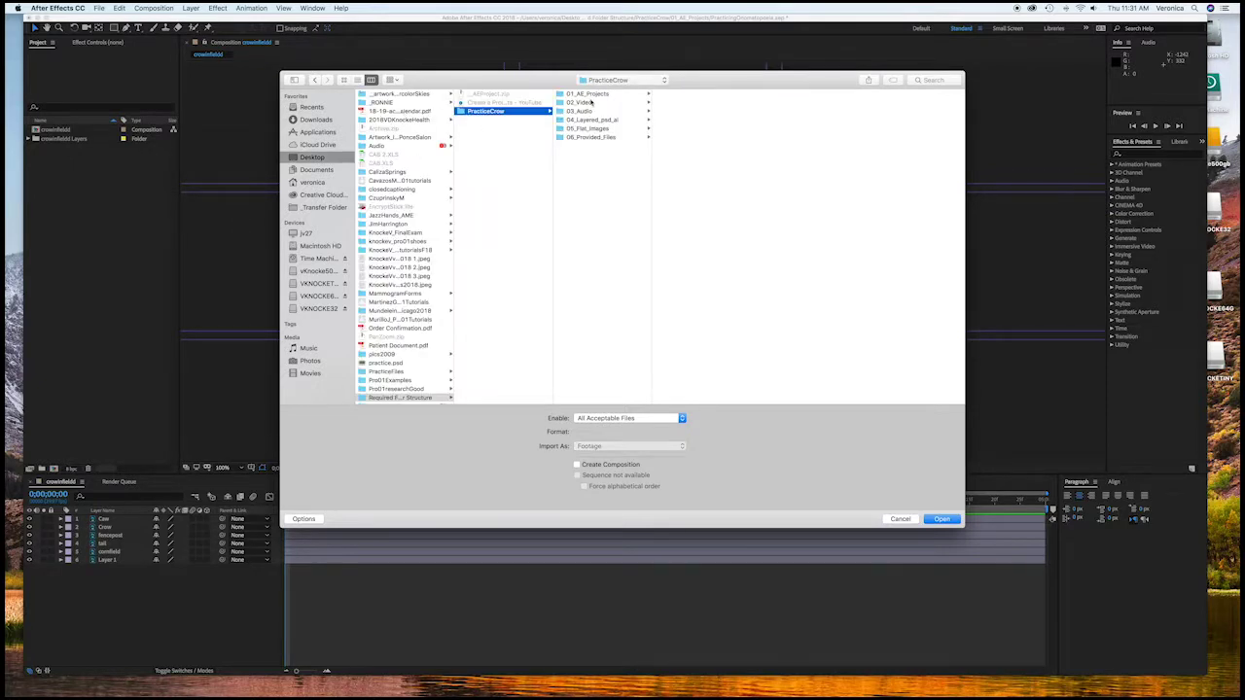
click(591, 110)
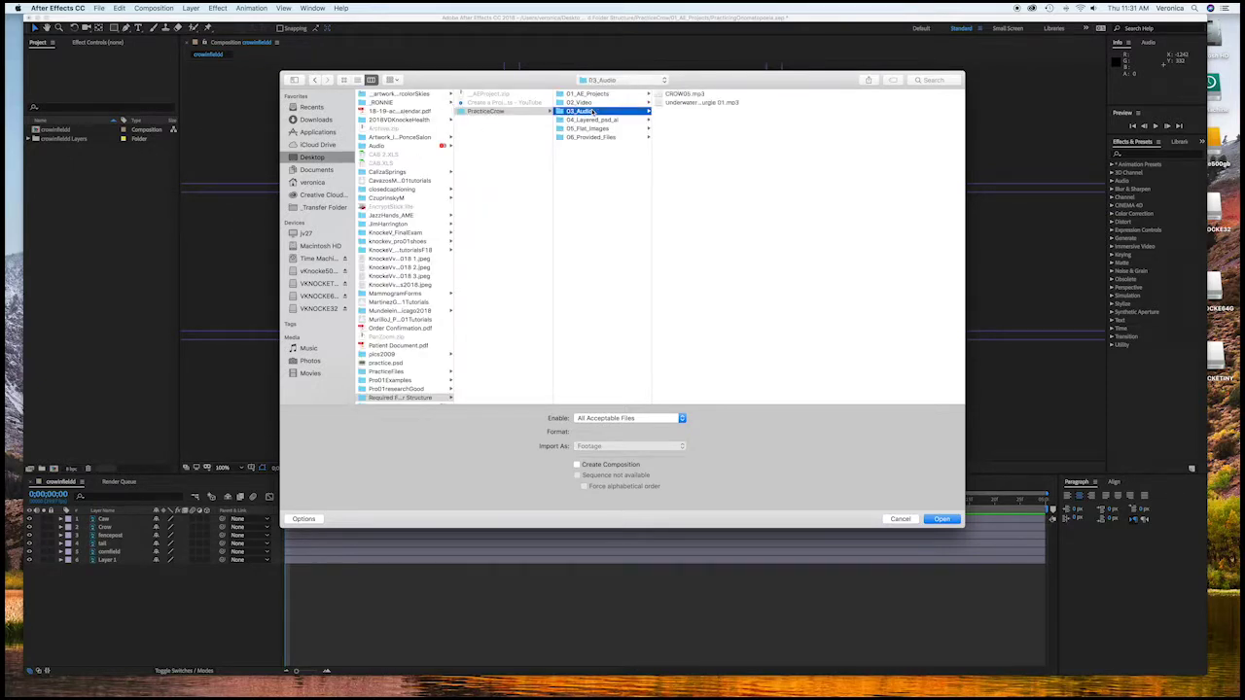
click(686, 94)
click(942, 519)
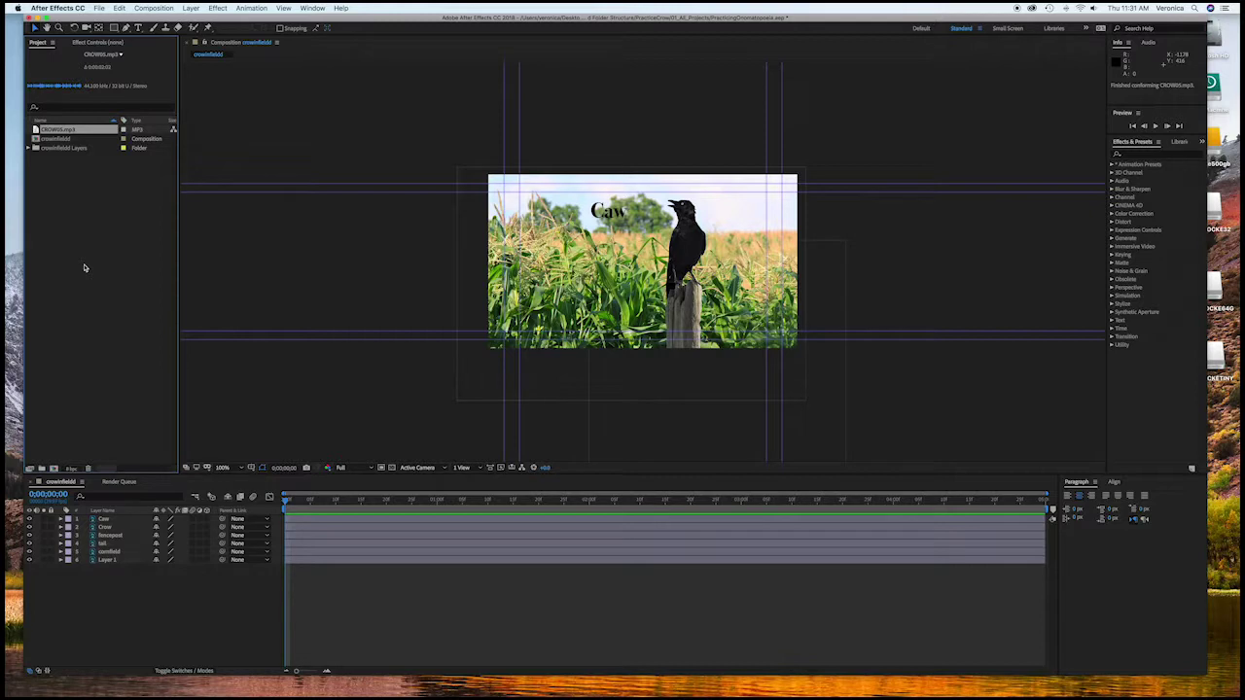
Step: Add the crow audio below all layers in the crowinfieldd timeline and shift it to start at about one second
drag(44, 133, 138, 579)
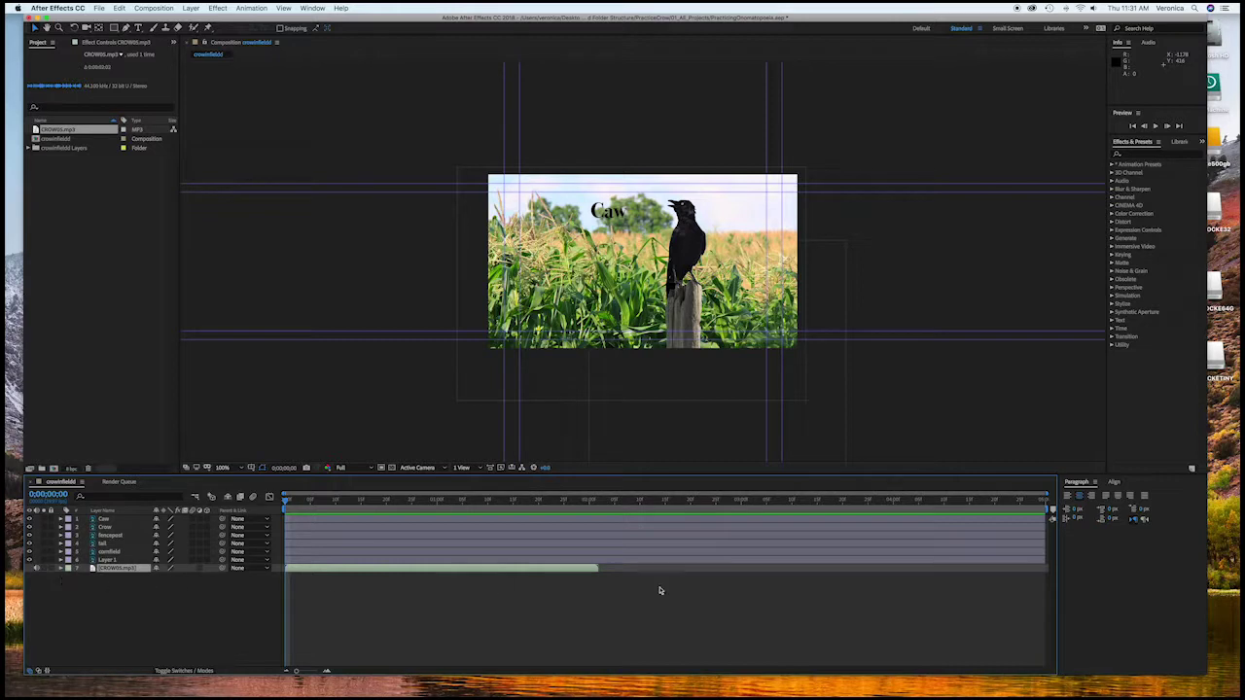
click(354, 570)
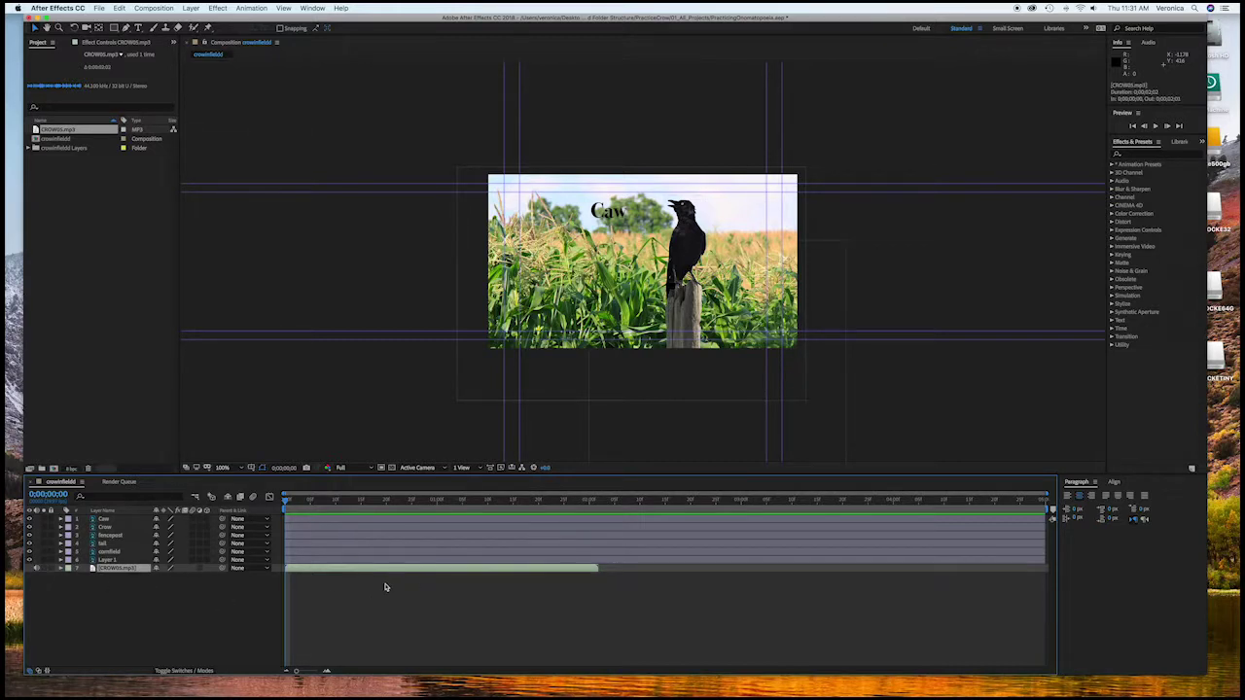
drag(328, 570, 485, 575)
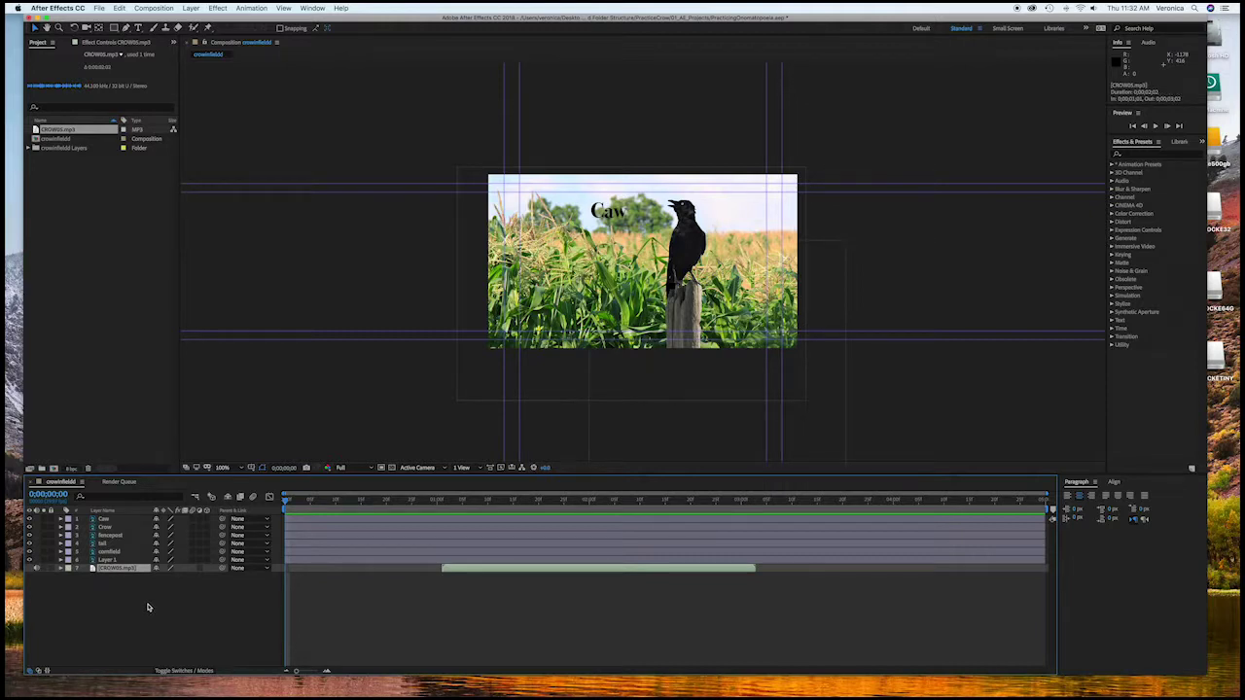
Step: Reveal the crow audio layer's waveform and preview the composition from its beginning
key(l)
key(l)
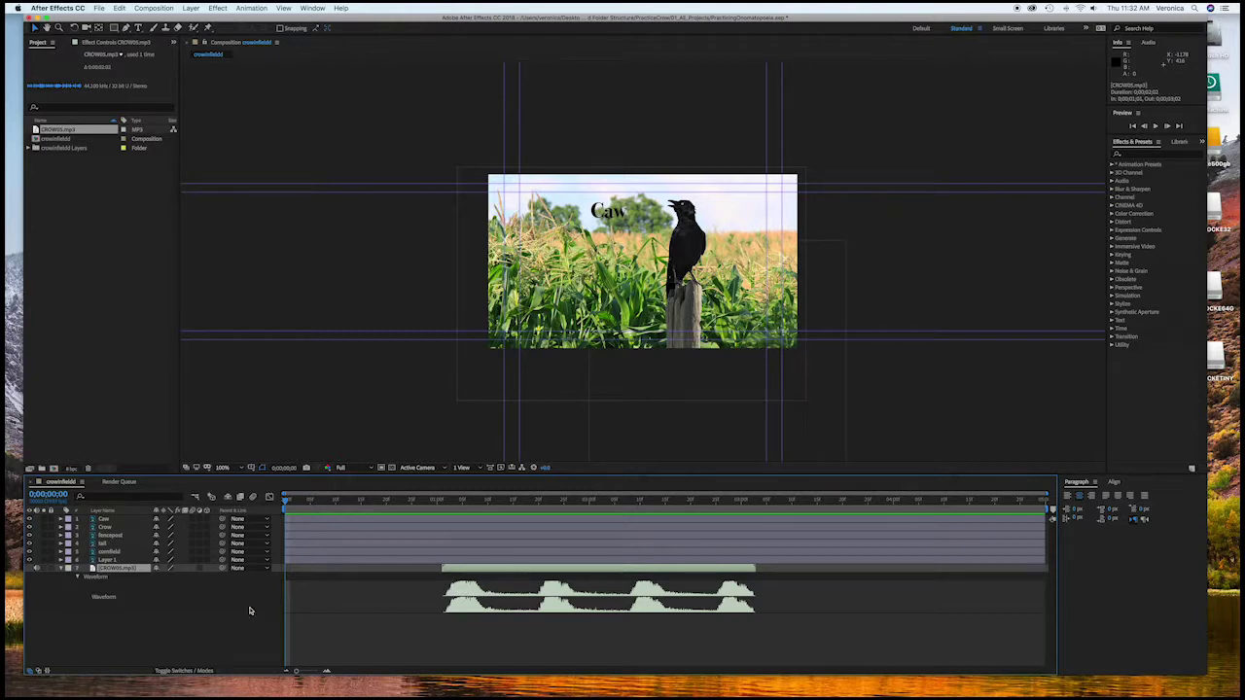
click(284, 502)
mouse_move(284, 502)
mouse_down()
mouse_move(482, 511)
mouse_move(281, 522)
mouse_up()
key(space)
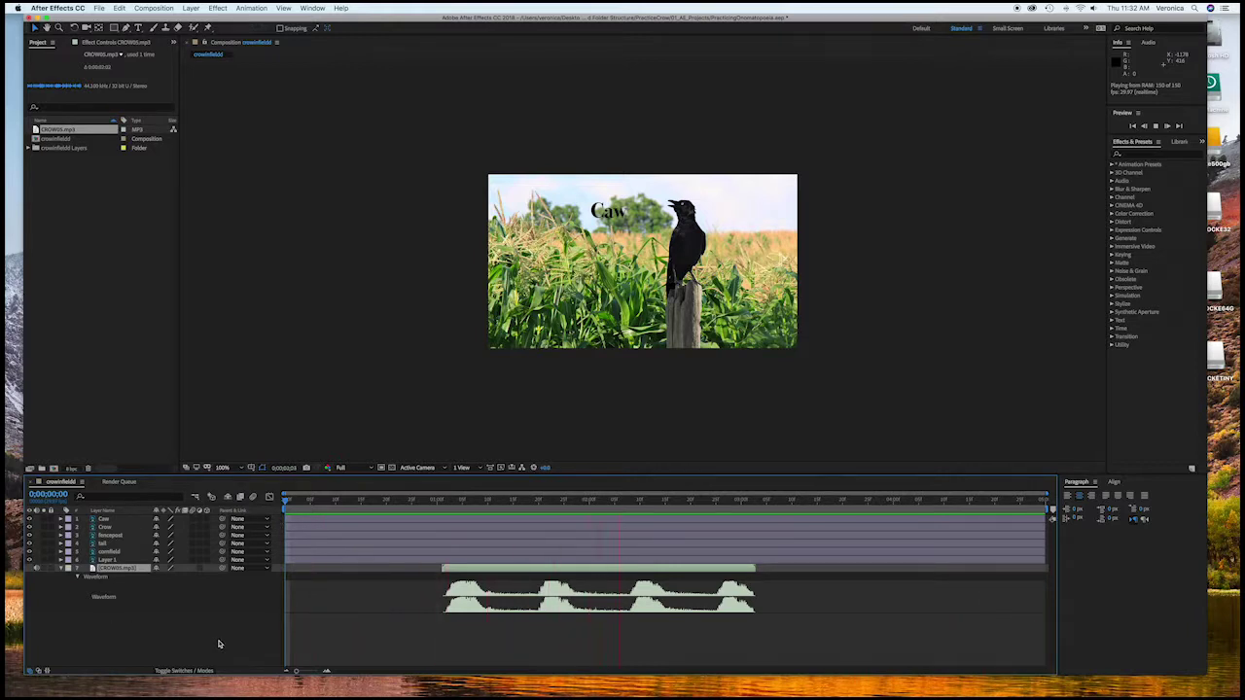
key(space)
click(176, 619)
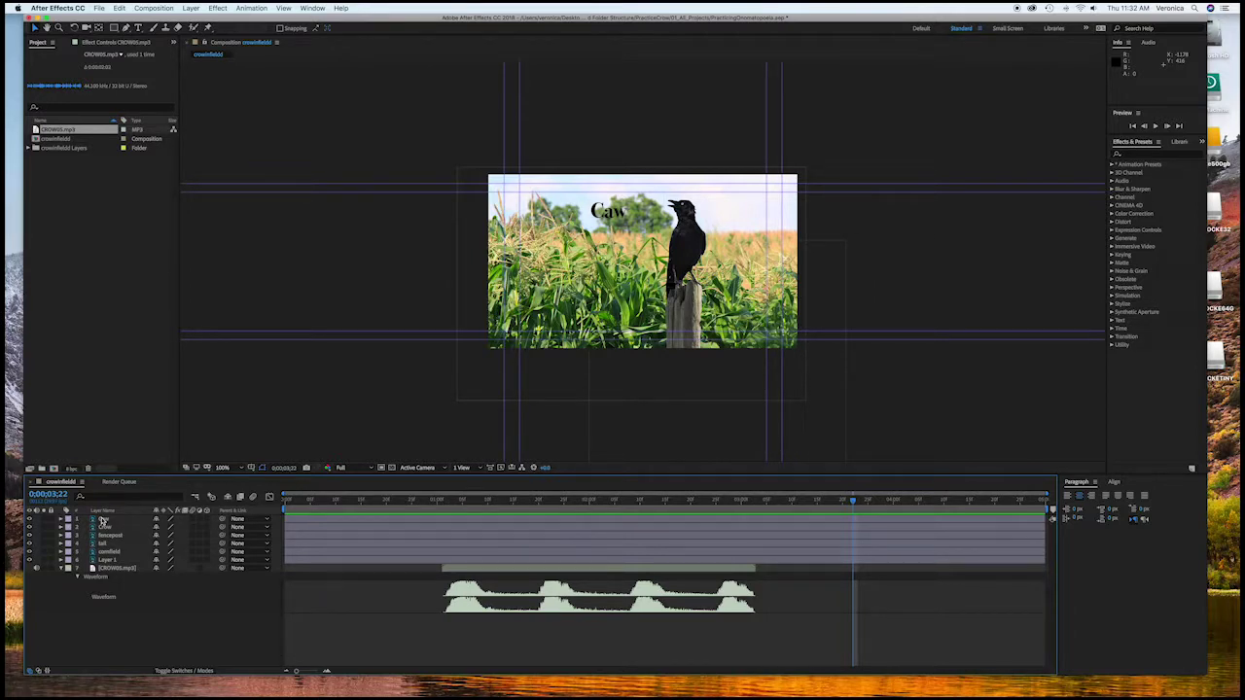
Step: Convert the Caw layer to editable text and duplicate it three times
right_click(102, 520)
mouse_move(128, 632)
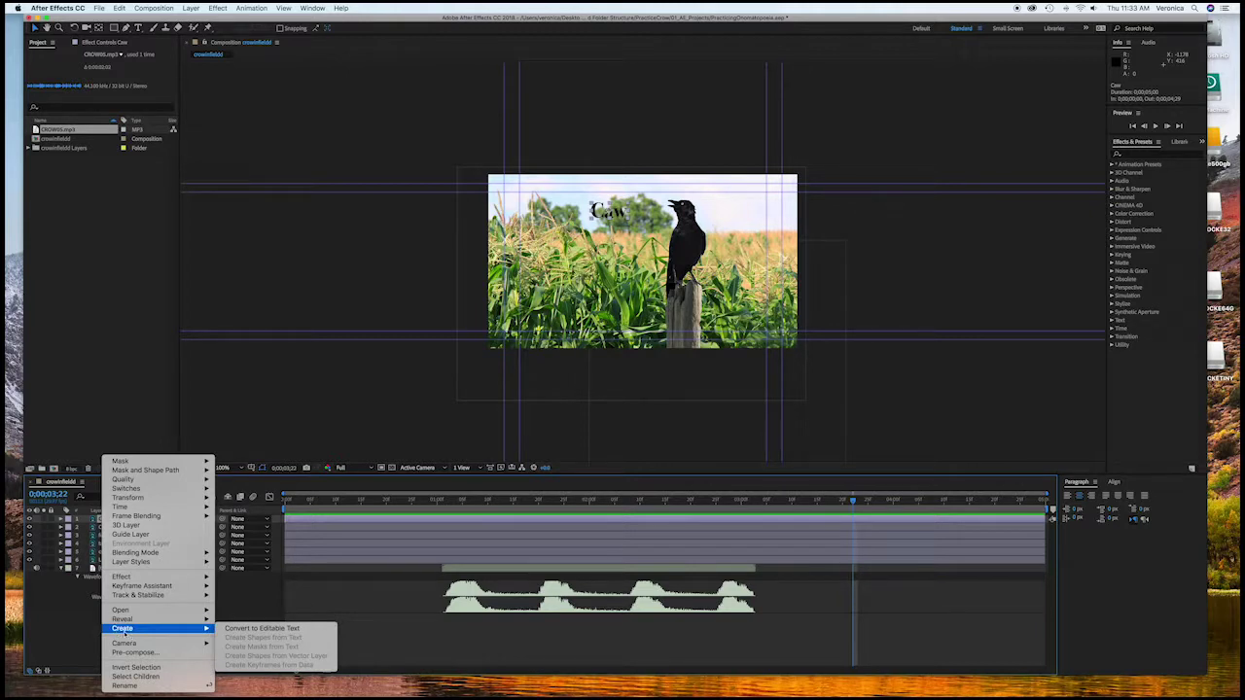
click(270, 629)
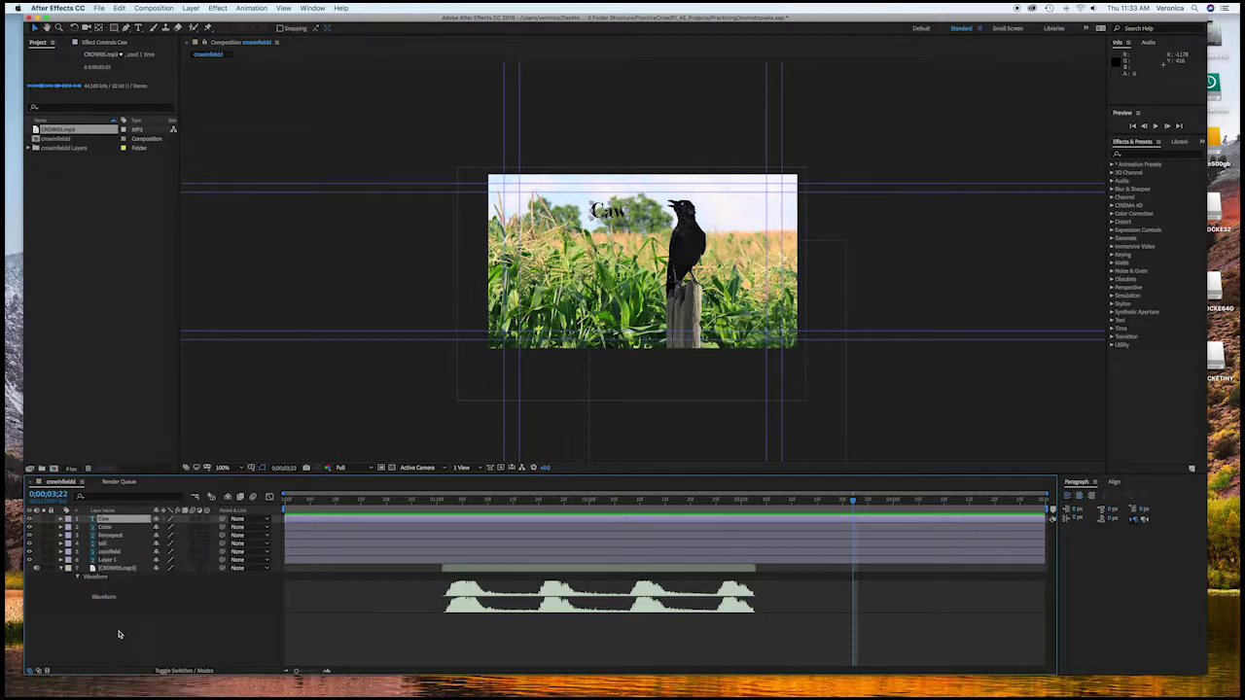
click(103, 520)
key(super+d)
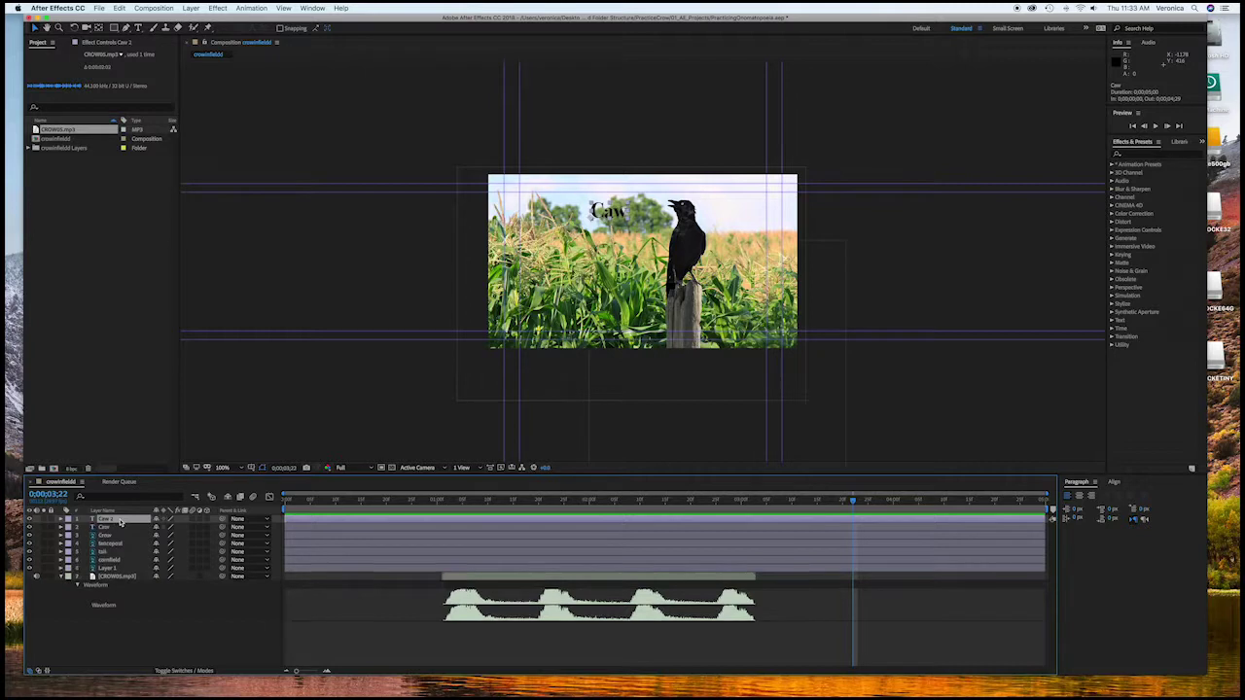
key(super+d)
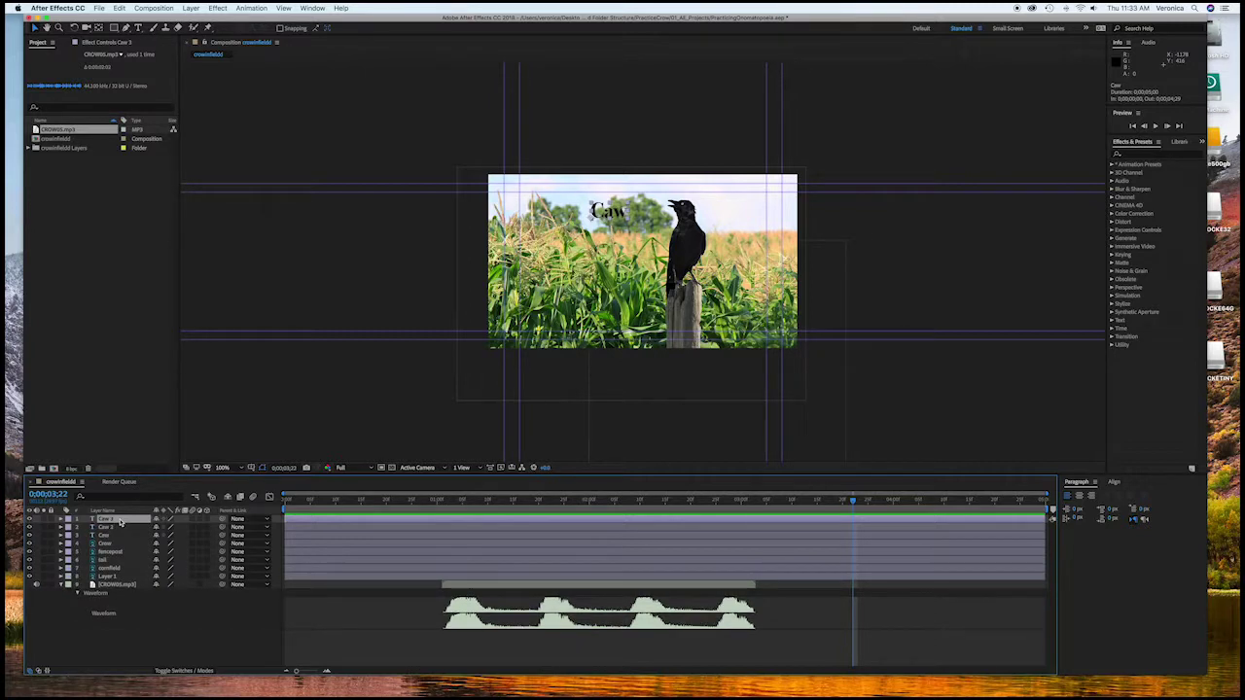
key(super+d)
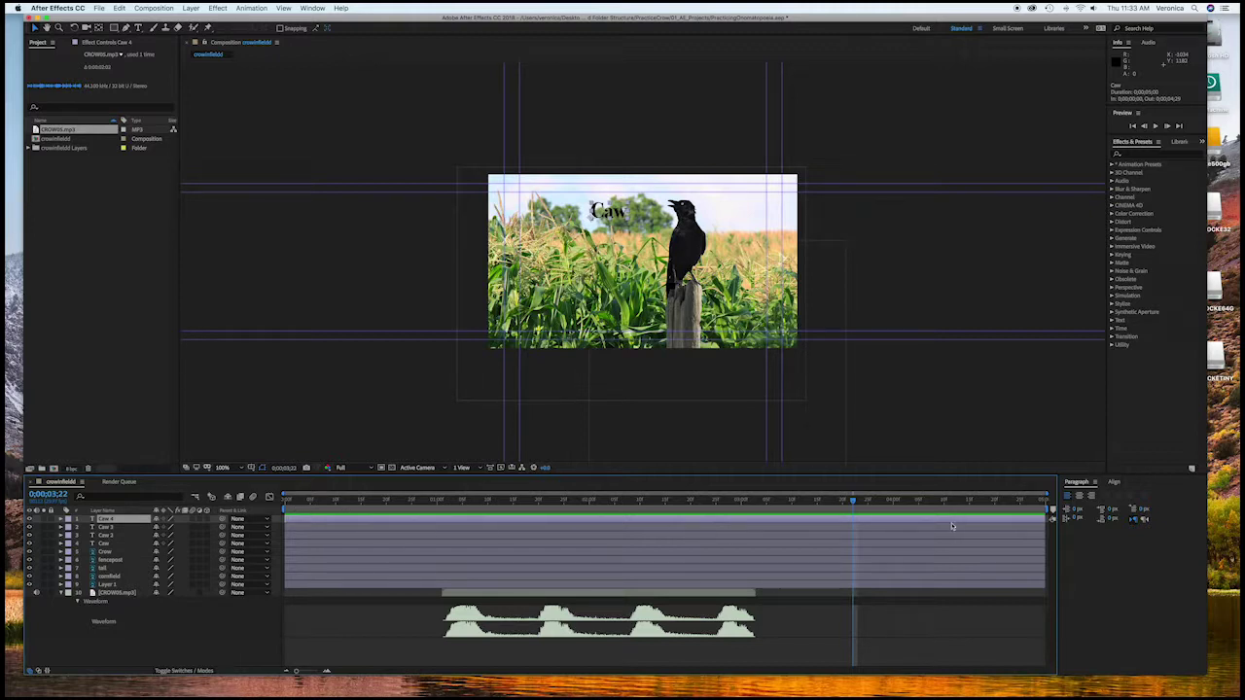
Step: Trim the Caw 4 layer to the last caw in the waveform, from about 0;00;02;25 to the audio's end
drag(1052, 516, 756, 520)
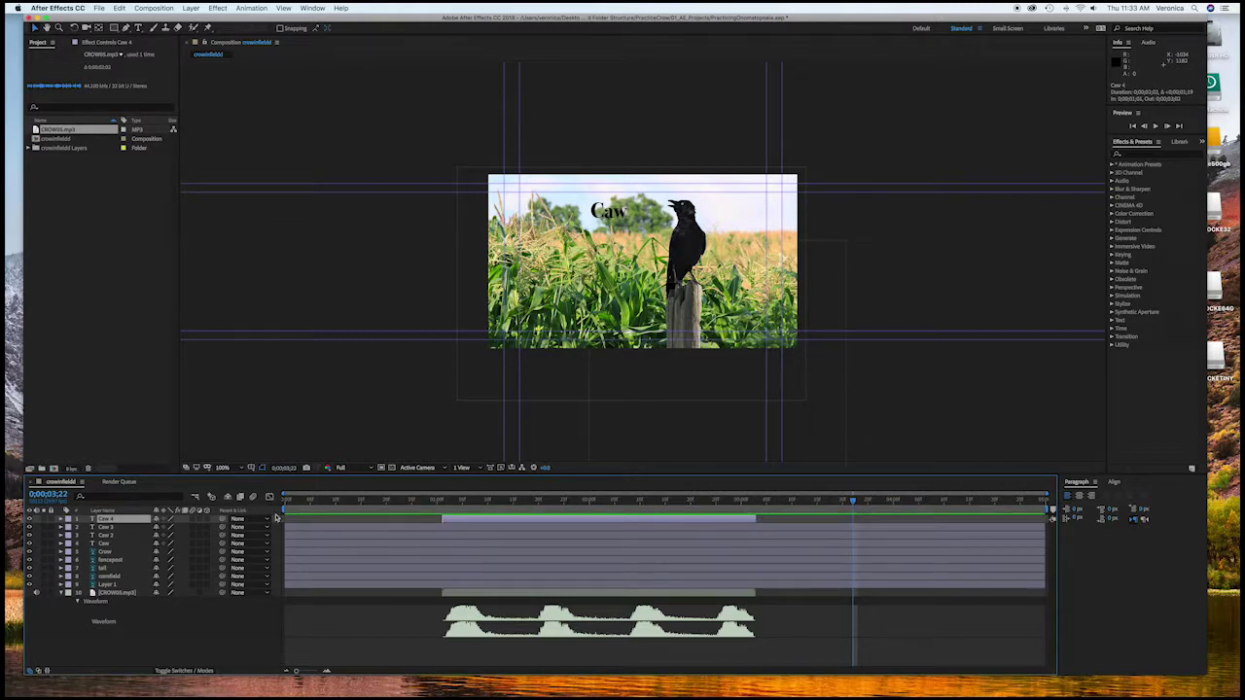
click(127, 528)
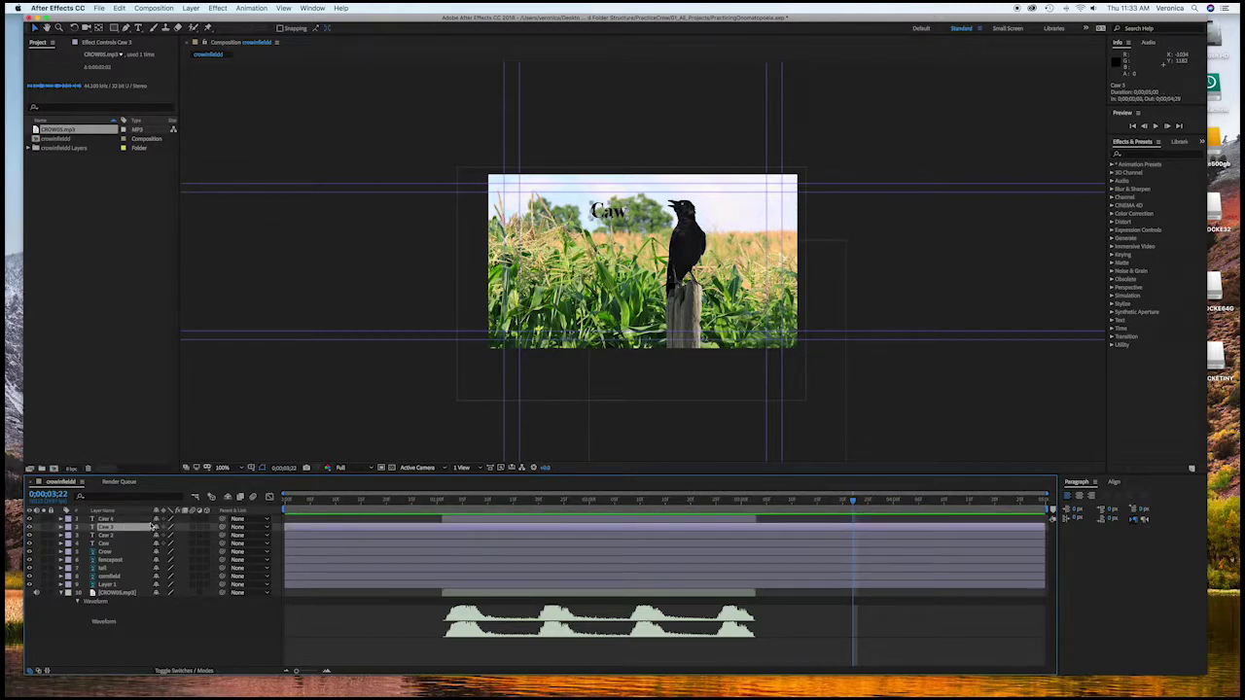
click(443, 519)
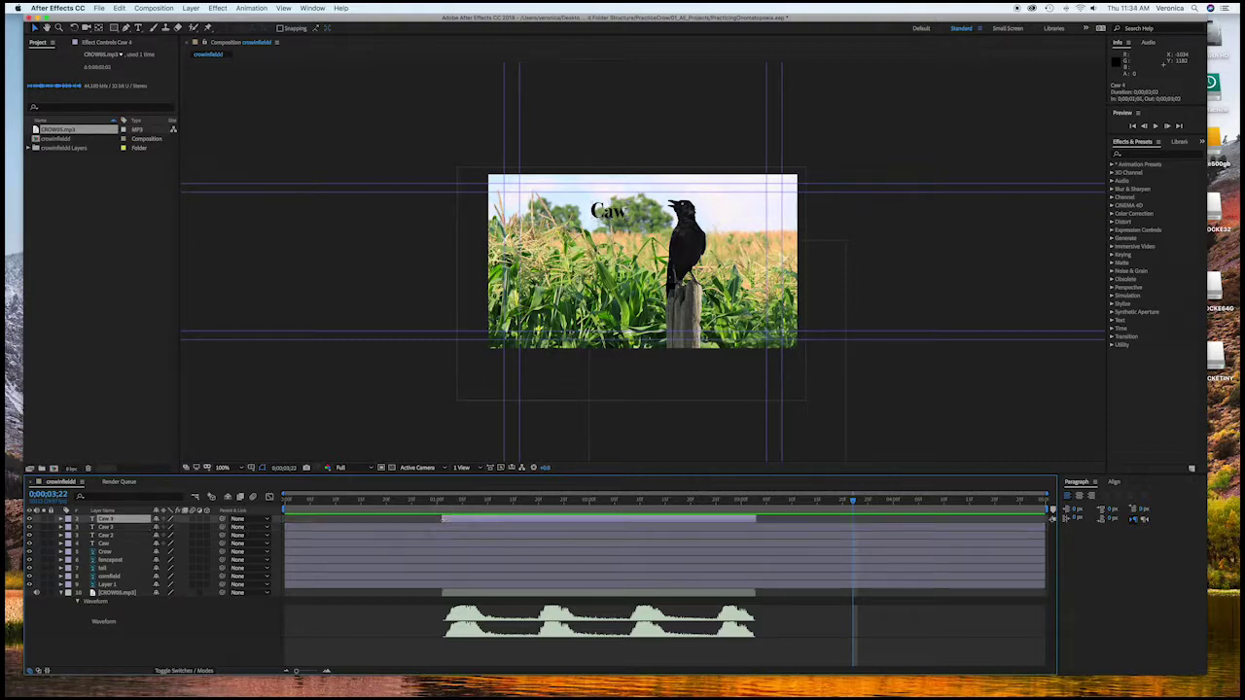
drag(443, 518, 716, 526)
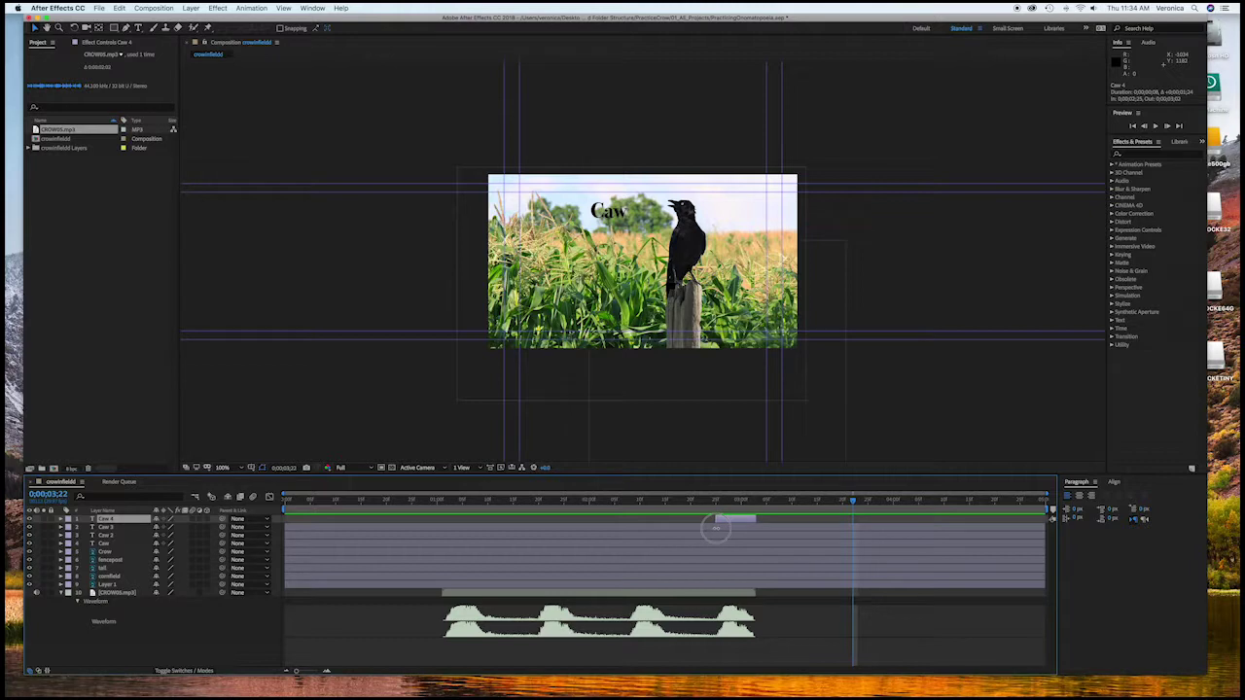
Step: Trim the starts of the Caw 3, Caw 2 and Caw layers to the third, second and first caws in the waveform
click(126, 527)
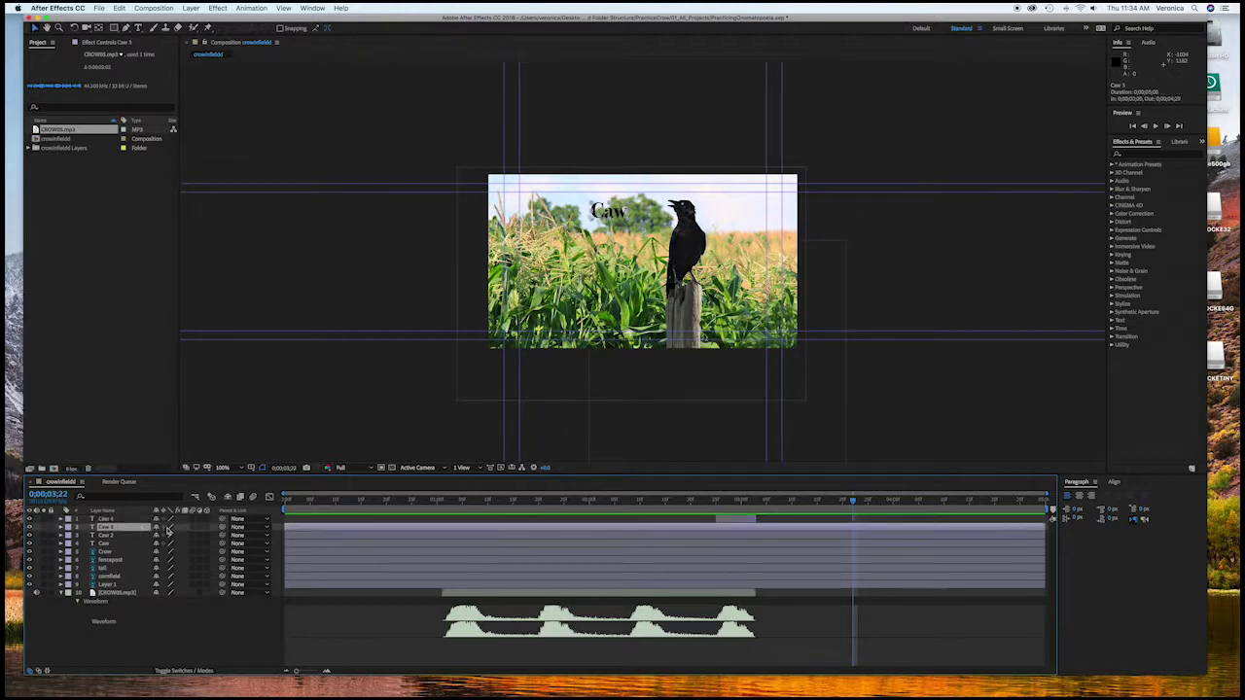
drag(286, 527, 631, 537)
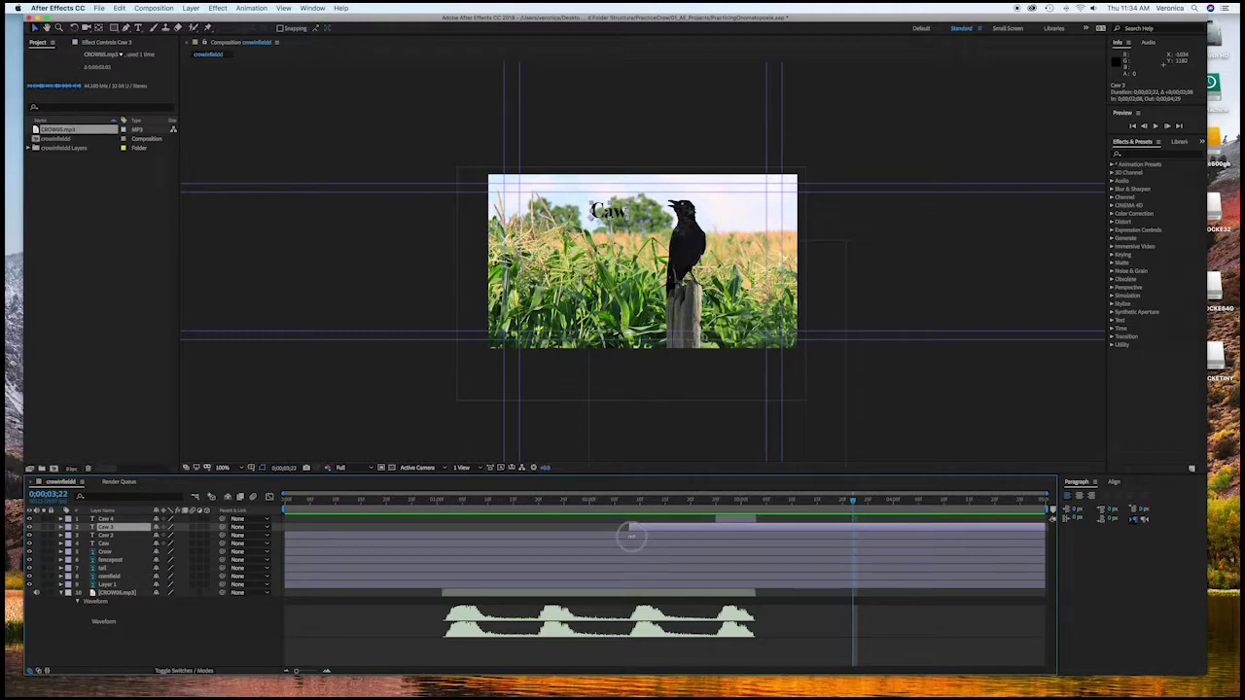
click(112, 537)
drag(285, 534, 538, 551)
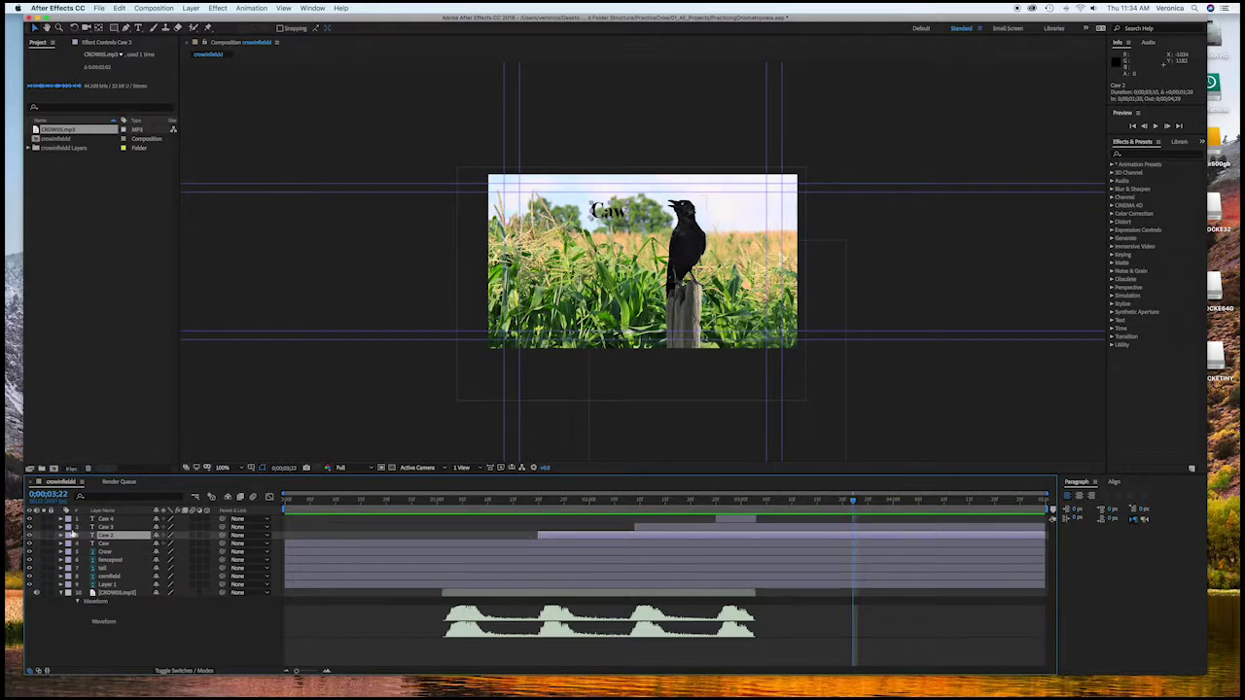
click(119, 543)
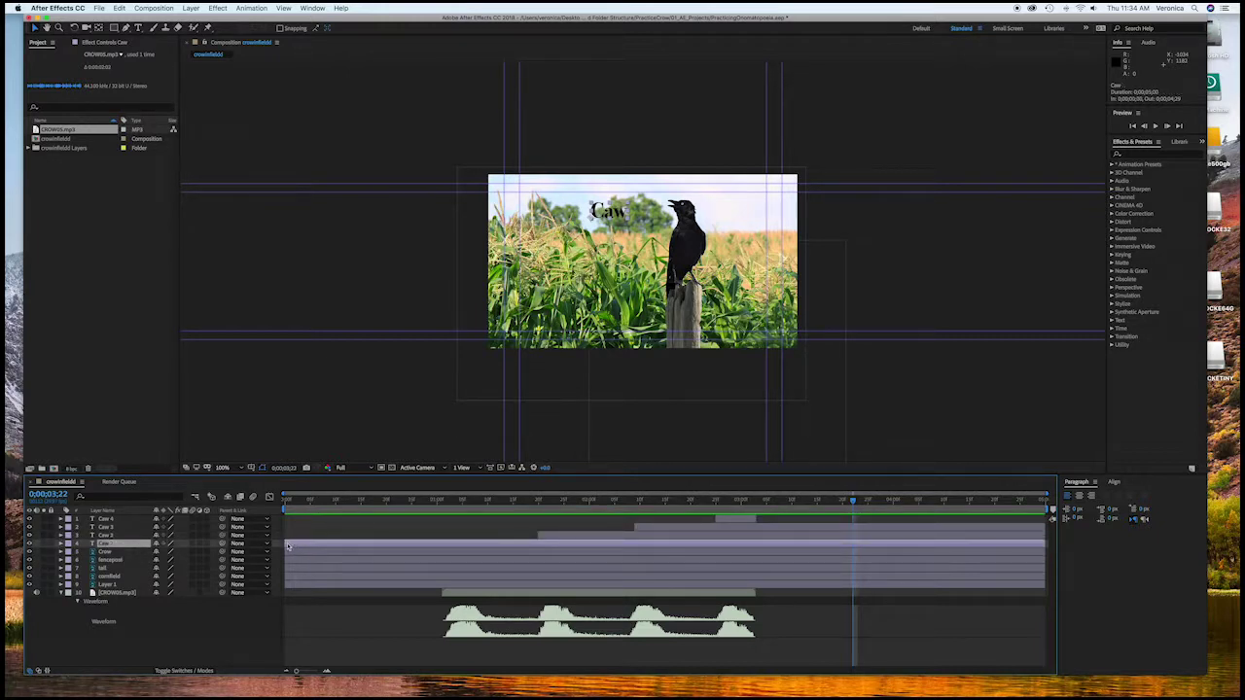
drag(287, 543, 438, 556)
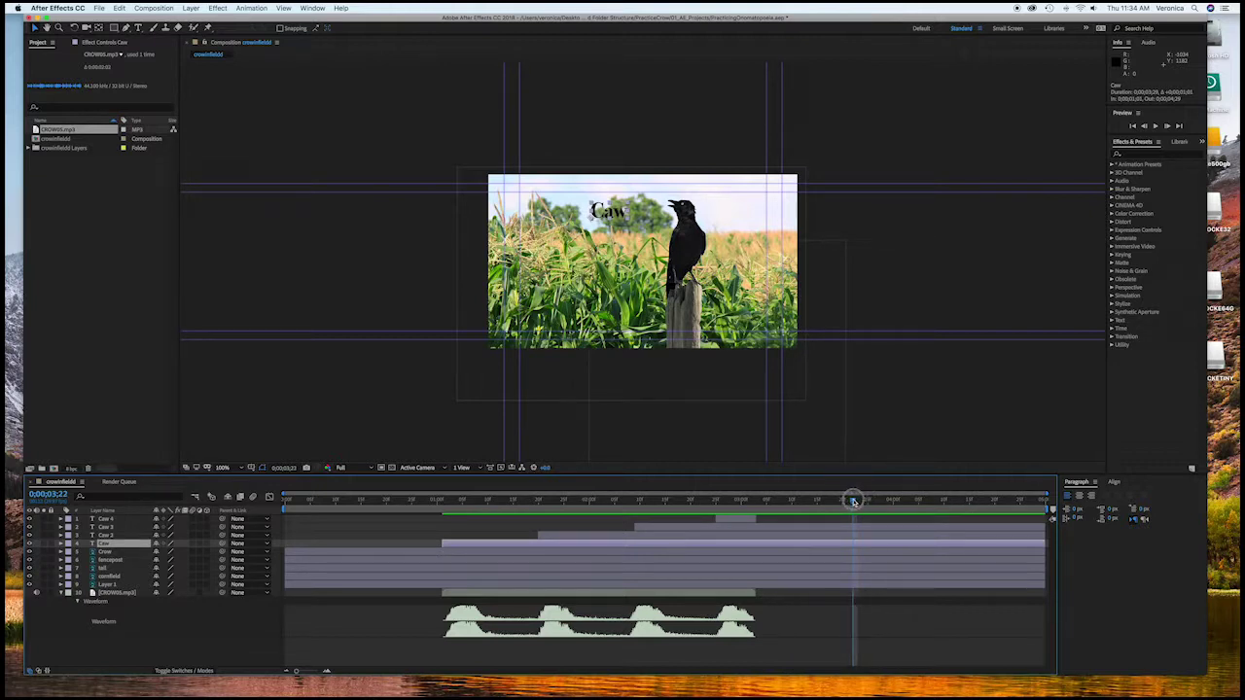
Step: Extend the Caw 4 layer's end to the end of the composition and check the staggered Caw layers
drag(753, 520, 1046, 520)
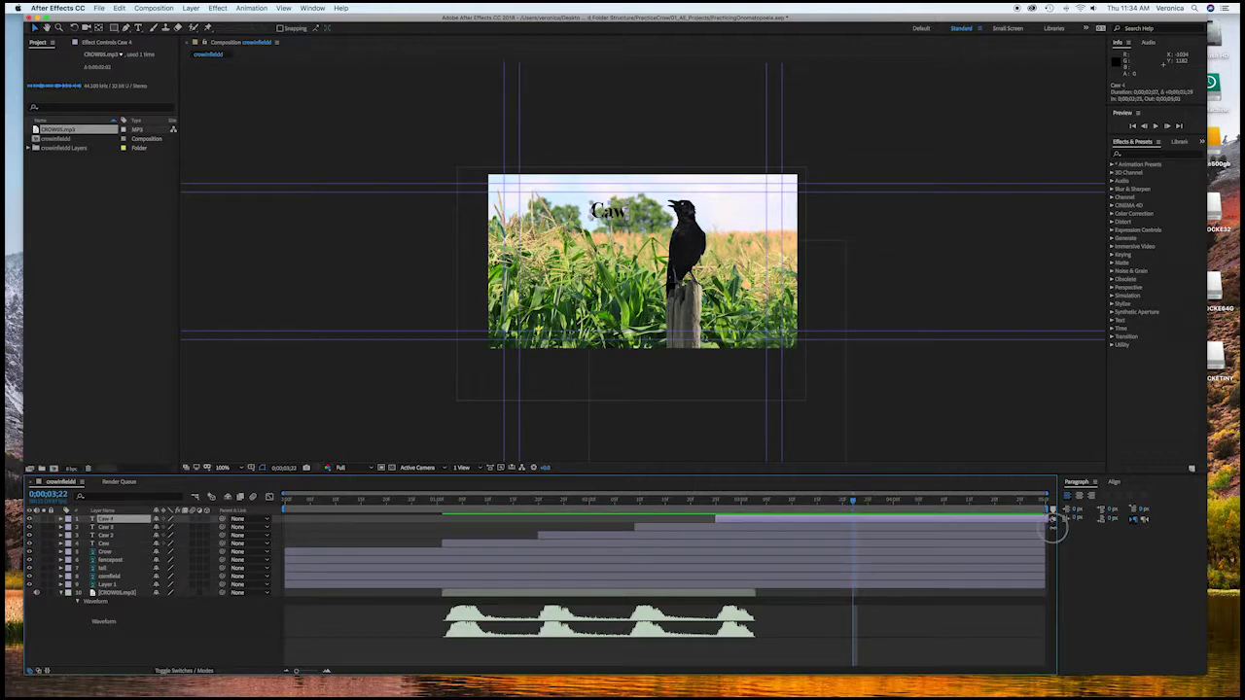
drag(856, 500, 351, 489)
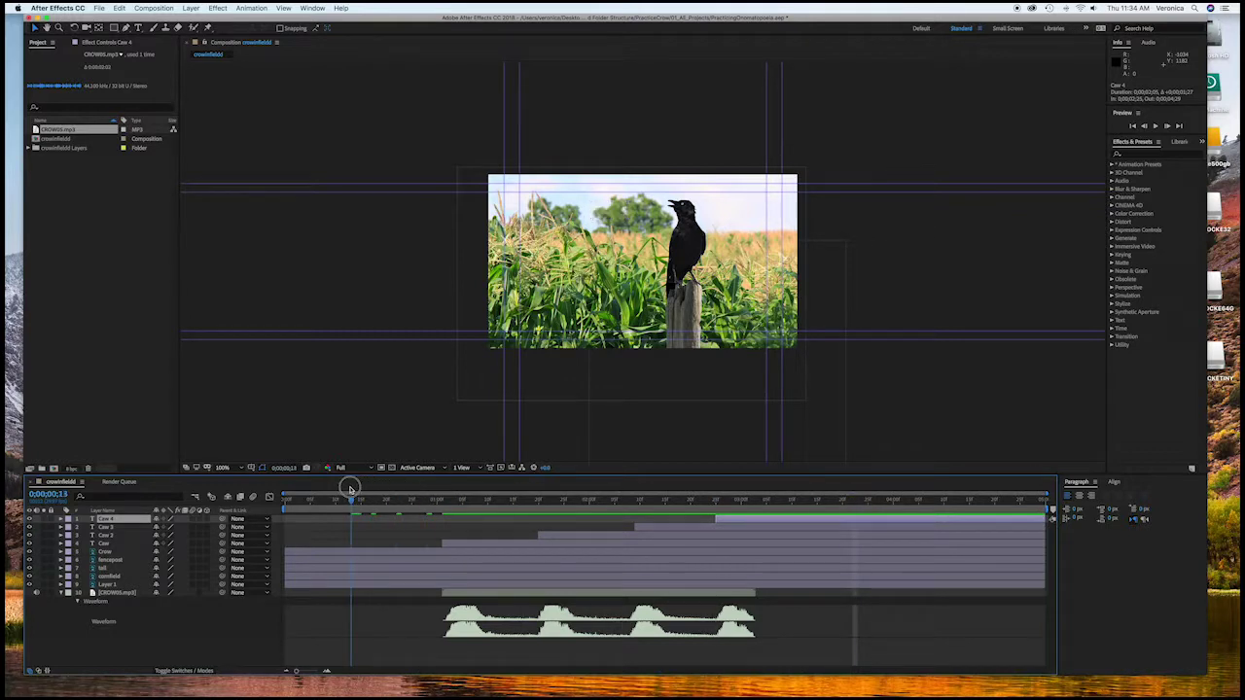
click(110, 546)
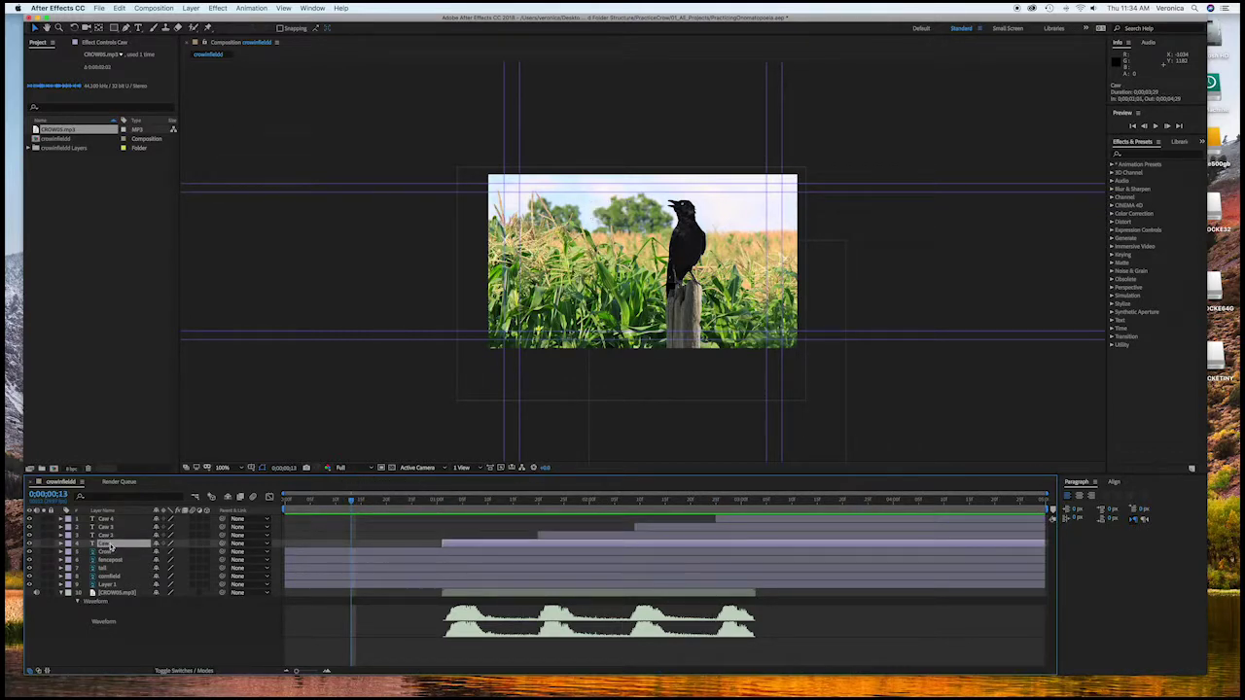
click(117, 536)
click(122, 528)
click(127, 521)
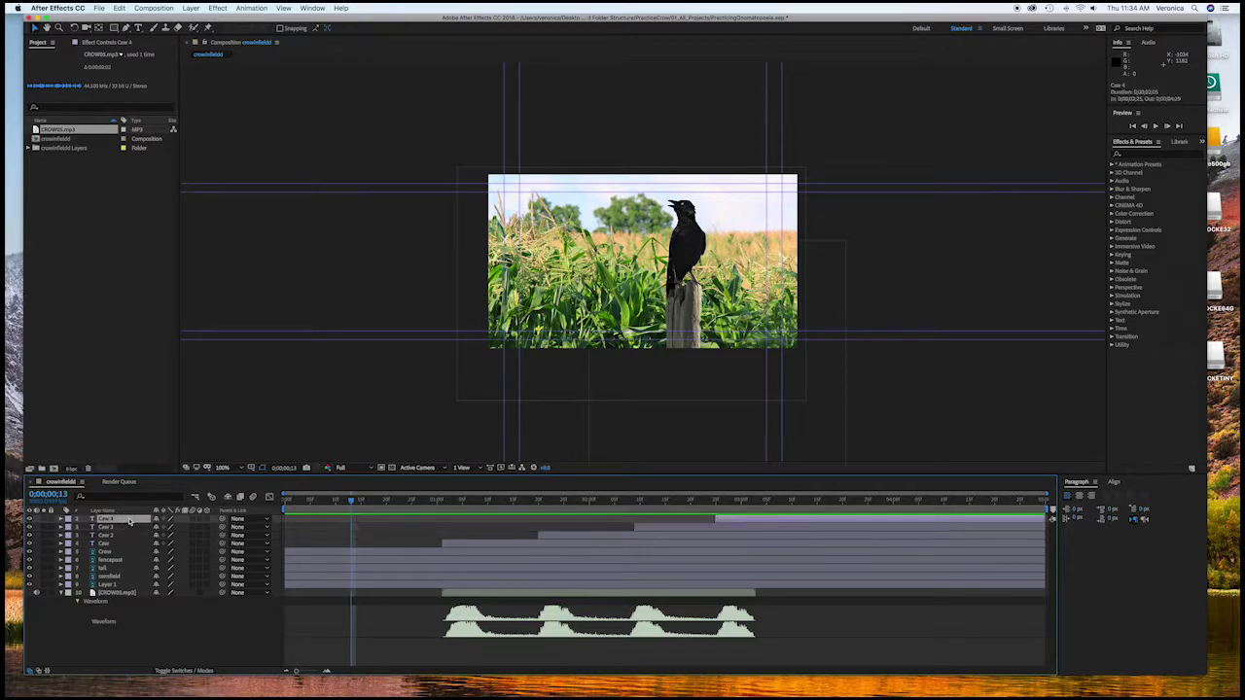
Step: Go to 0;00;02;28 and move the Caw 4 text straight down to about the height of the crow's feet
drag(352, 501, 731, 522)
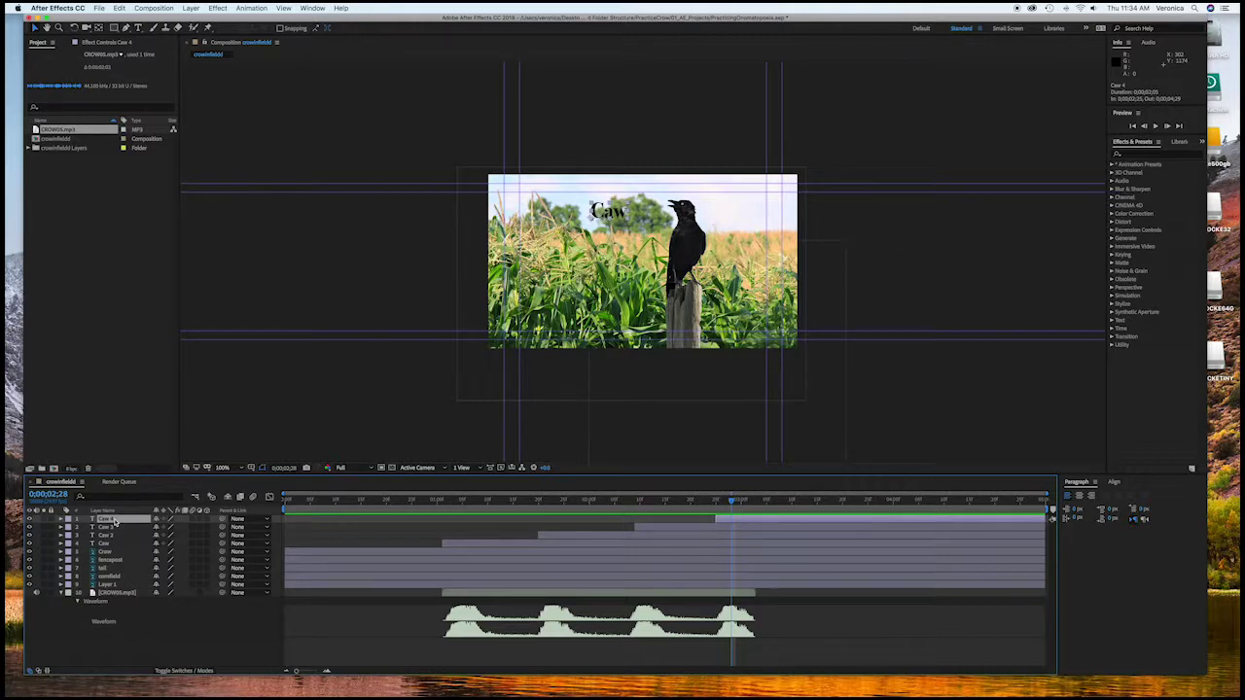
key(shift+Down)
key(shift+Down)
key(shift+Down)
key(shift+Down)
key(shift+Down)
key(shift+Down)
key(shift+Down)
key(shift+Down)
key(shift+Down)
key(shift+Down)
key(shift+Down)
key(shift+Down)
key(shift+Down)
key(shift+Down)
key(shift+Down)
key(shift+Down)
key(shift+Down)
key(shift+Down)
key(shift+Down)
key(shift+Down)
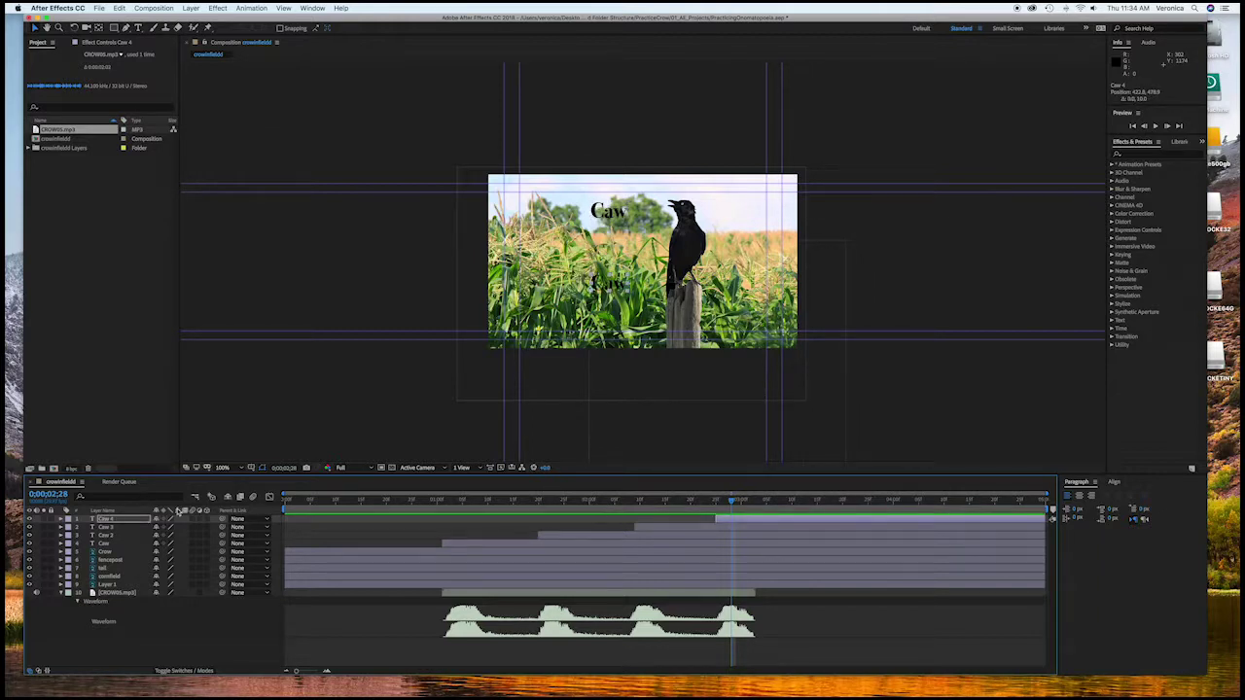
Step: Move the Caw 3 text straight down to sit just above the Caw 4 text
click(117, 528)
key(shift+Down)
key(shift+Down)
key(shift+Down)
key(shift+Down)
key(shift+Down)
key(shift+Down)
key(shift+Down)
key(shift+Down)
key(shift+Down)
key(shift+Down)
key(shift+Down)
key(shift+Down)
key(shift+Down)
key(shift+Down)
key(shift+Down)
key(shift+Down)
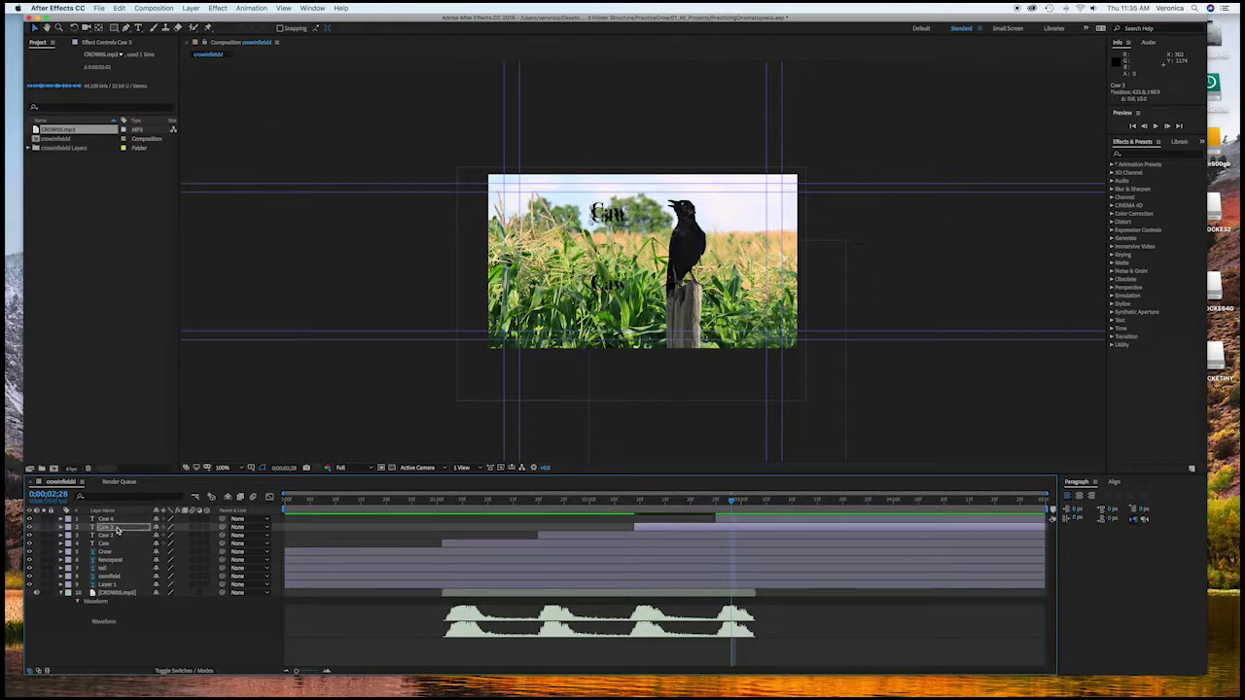
key(shift+Down)
key(shift+Down)
key(shift+Down)
key(shift+Down)
key(shift+Down)
key(shift+Down)
Step: Move the Caw 2 text straight down into the gap between the original Caw and Caw 3 texts
click(118, 537)
key(shift+Down)
key(shift+Down)
key(shift+Down)
key(shift+Down)
key(shift+Down)
key(shift+Down)
key(shift+Down)
key(shift+Down)
key(shift+Down)
key(shift+Down)
key(shift+Down)
key(shift+Down)
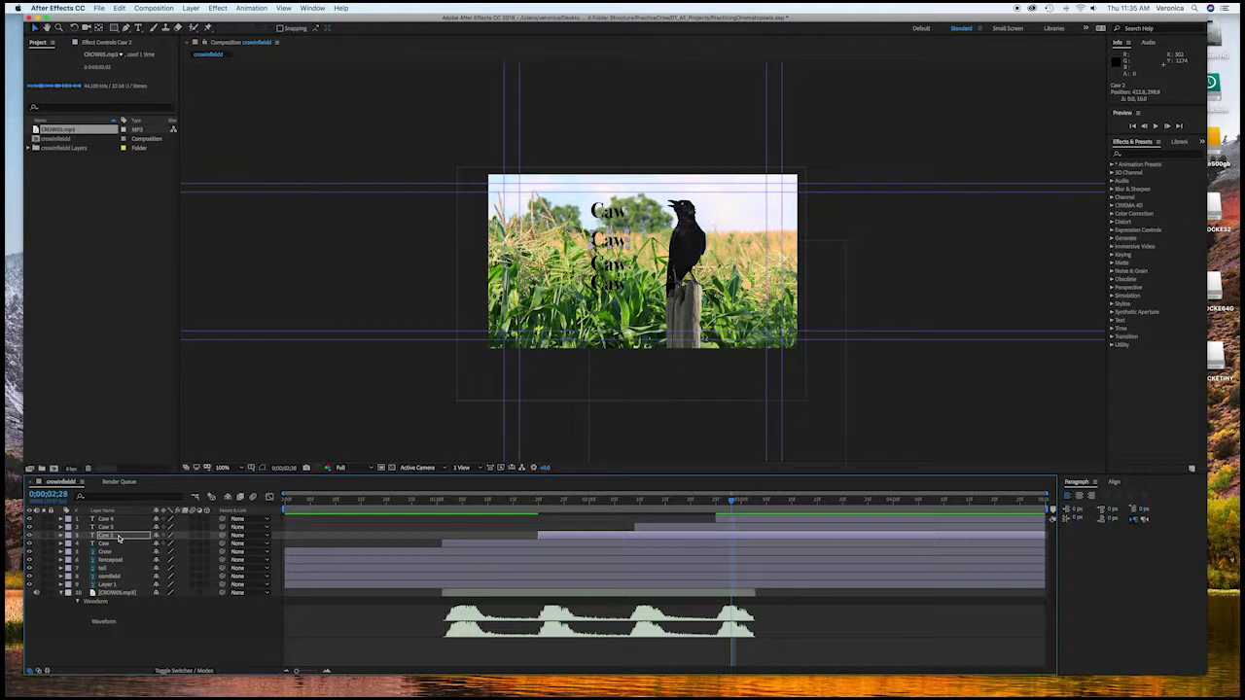
Step: Distribute the four Caw text layers evenly in the vertical direction, then deselect them
click(116, 544)
shift+click(124, 521)
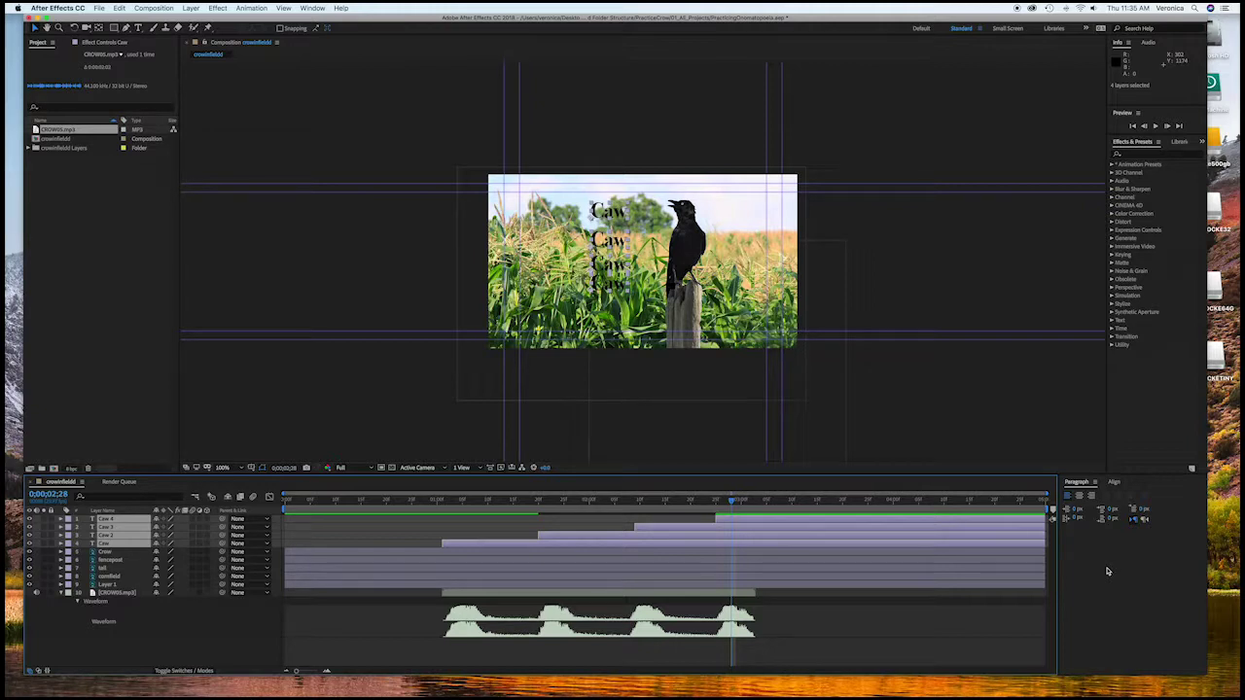
click(1116, 482)
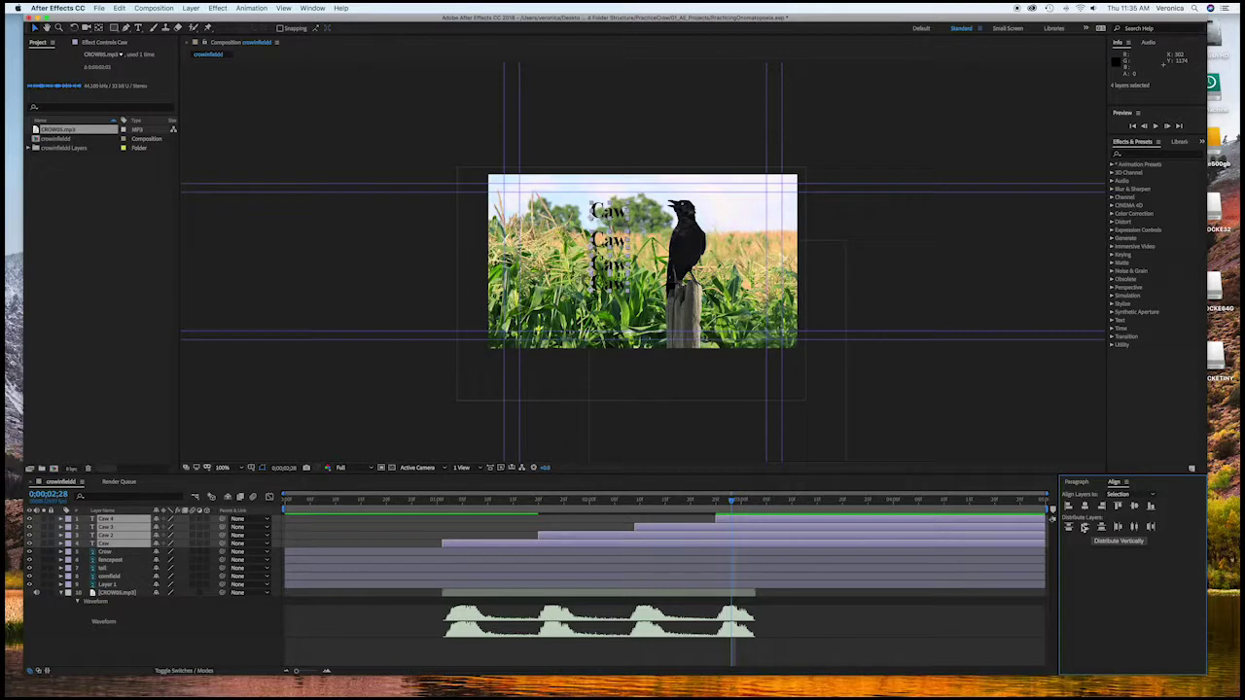
click(1102, 528)
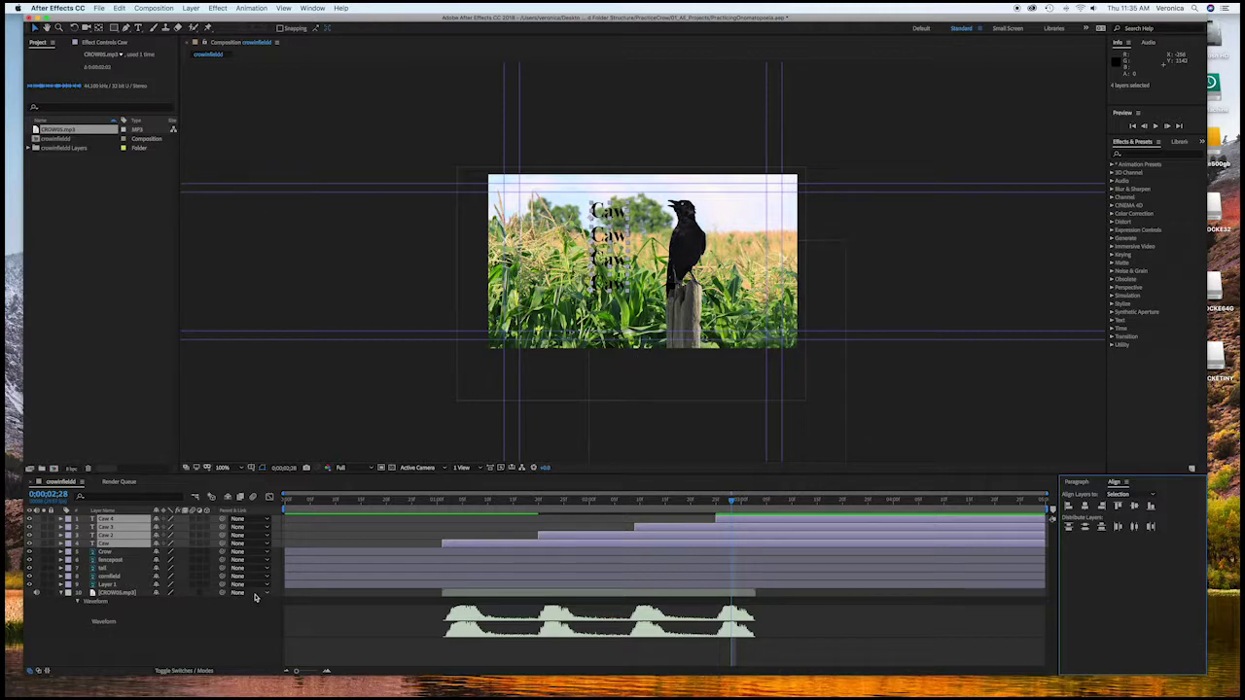
click(223, 657)
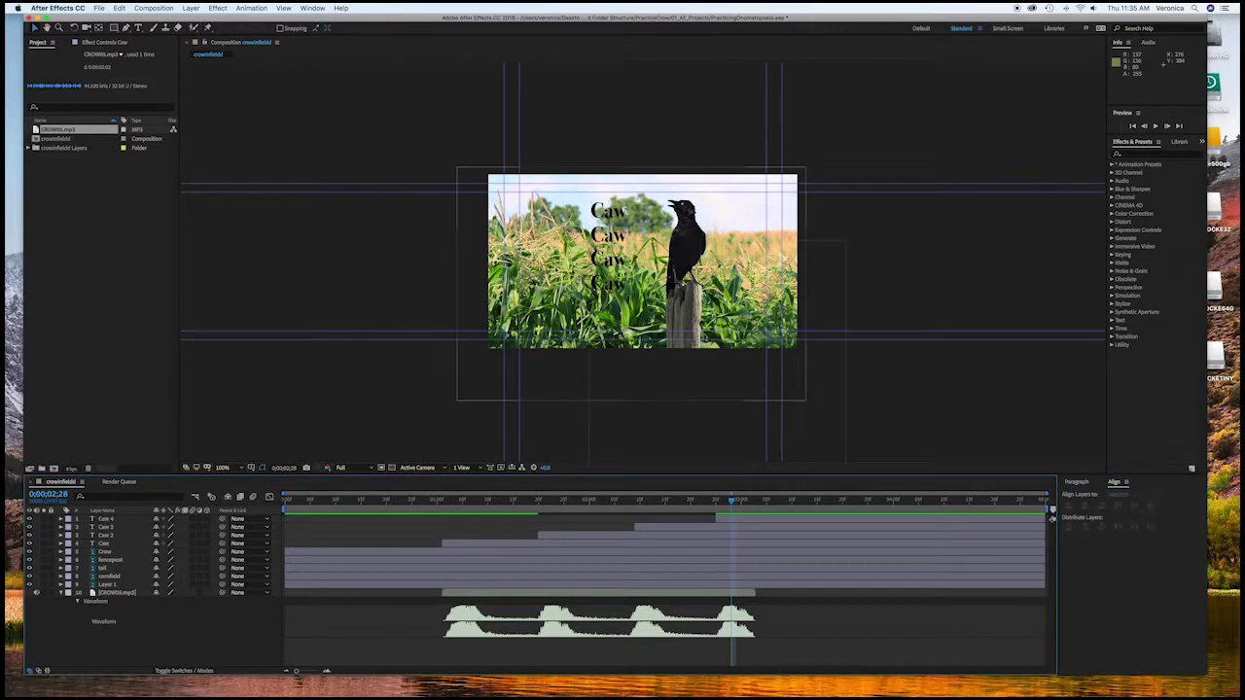
Step: Preview the timed Caw texts with the audio from about 0;00;00;19, then return to the composition's start
drag(654, 497, 381, 495)
key(space)
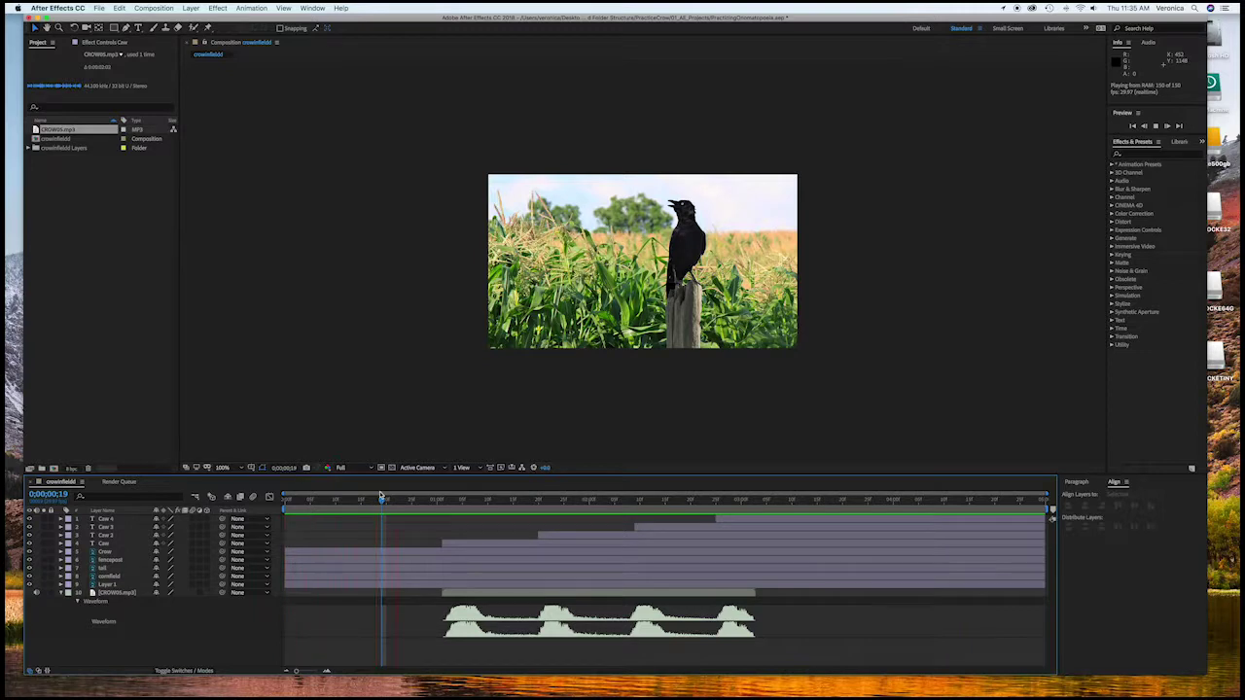
drag(382, 498, 266, 485)
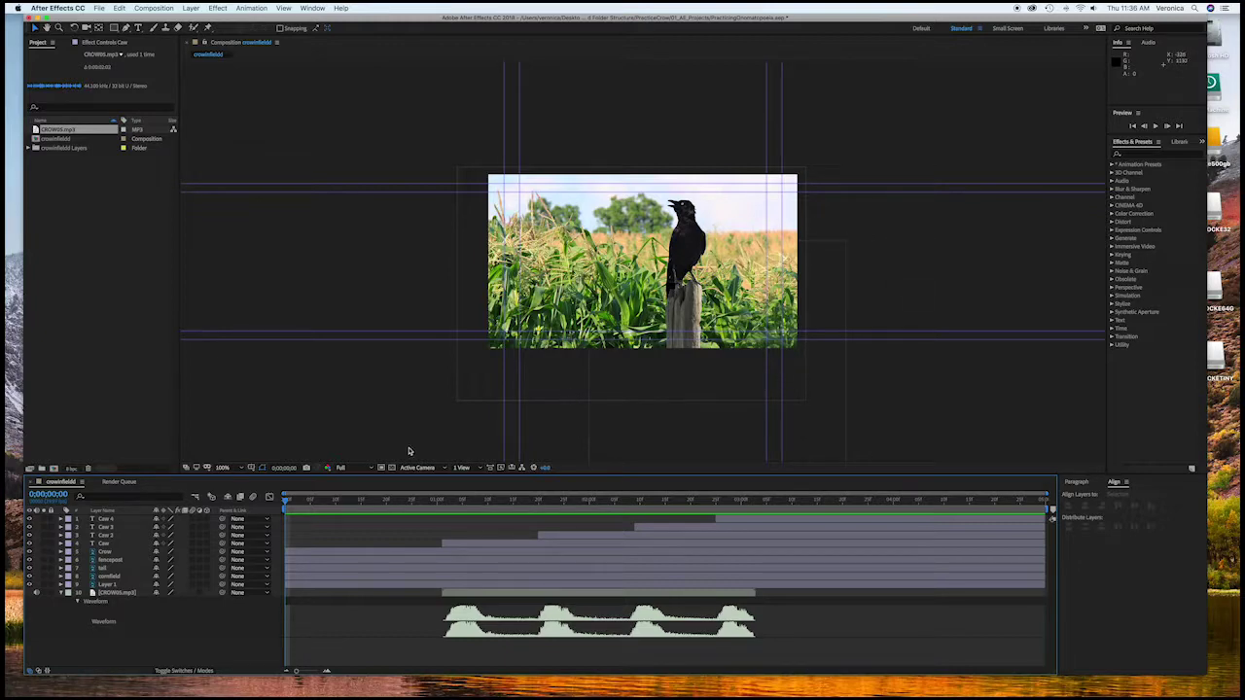
Step: Fit the composition to the viewer and save the project
click(230, 469)
click(230, 477)
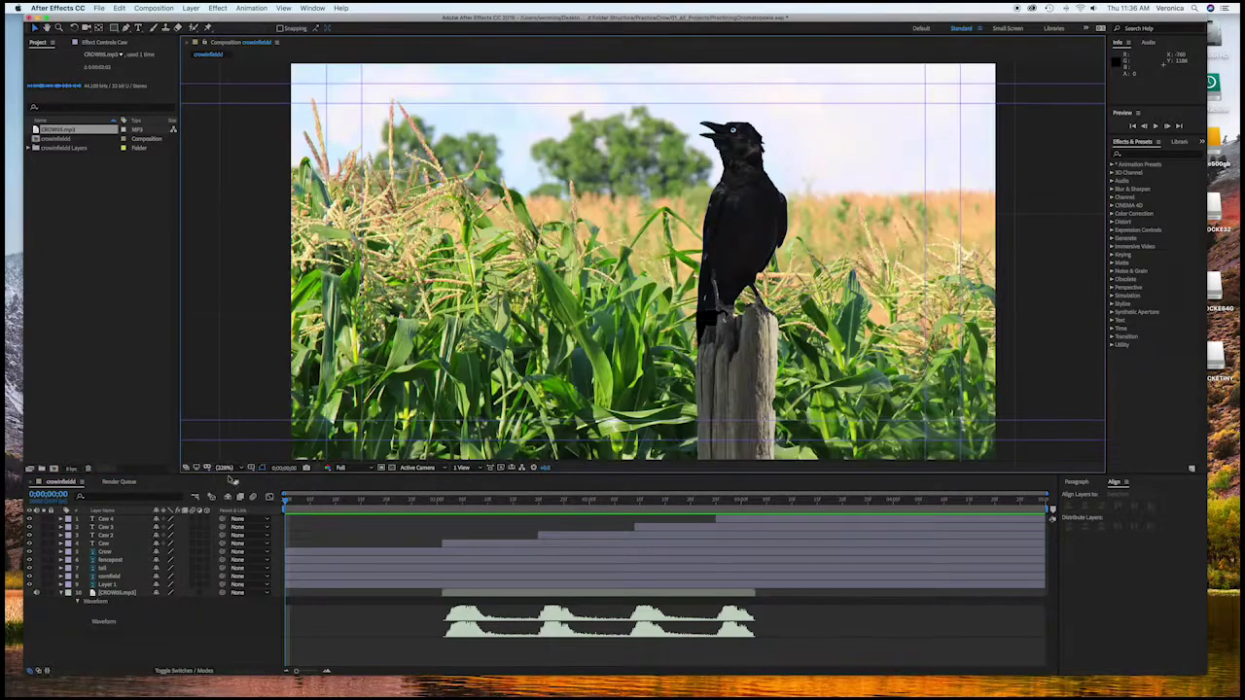
mouse_move(286, 500)
mouse_down()
mouse_move(745, 506)
mouse_move(278, 478)
mouse_up()
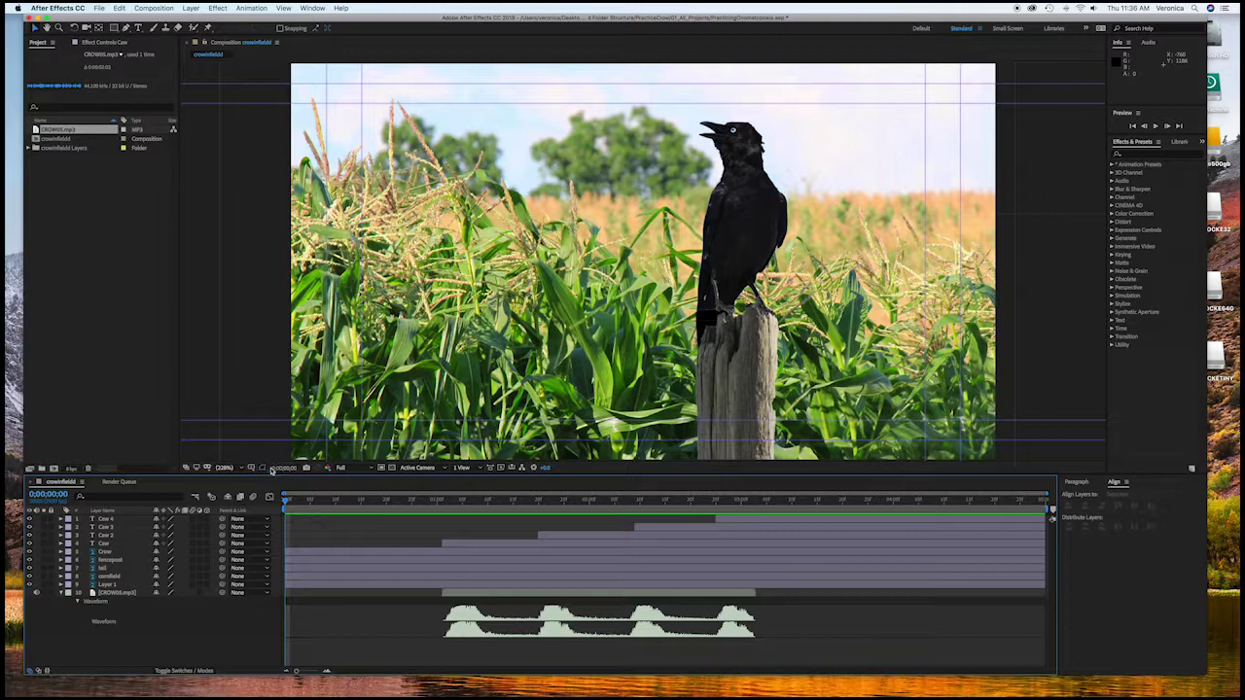
click(101, 7)
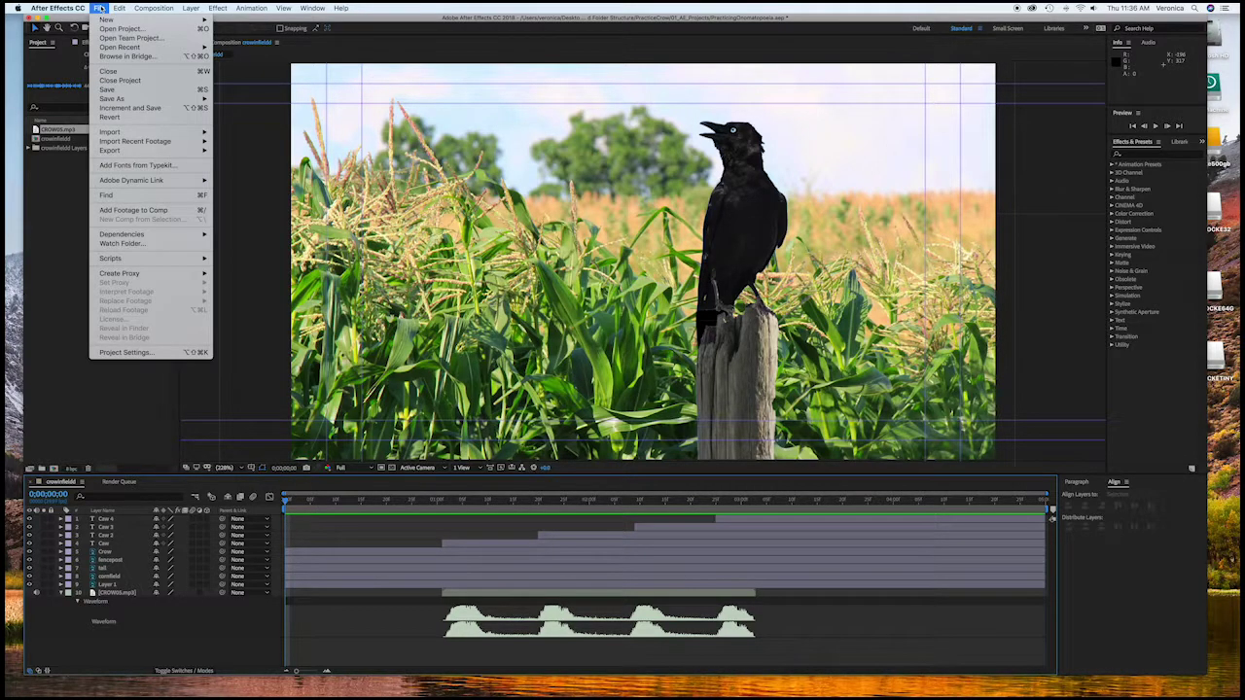
click(107, 88)
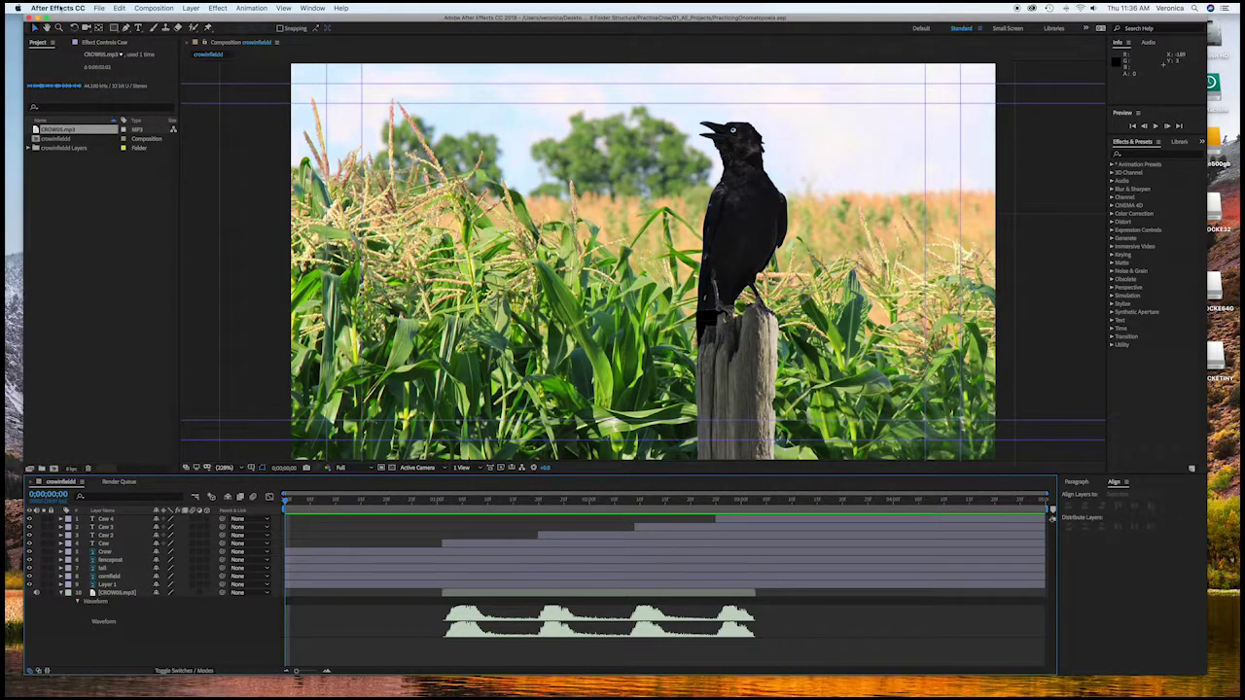